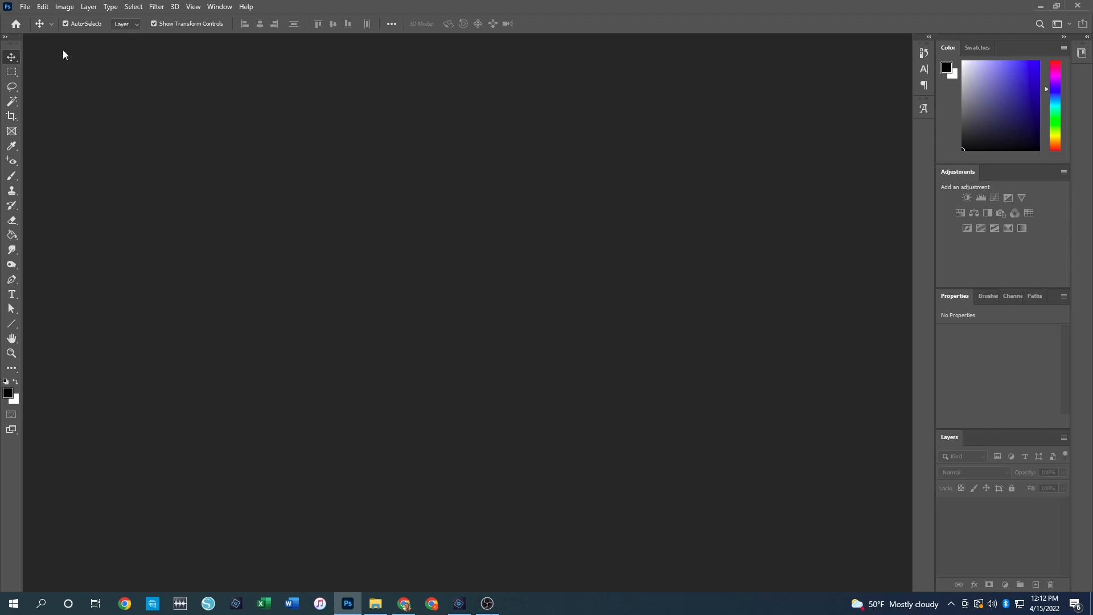
- Browse to the 07. Photo Collages folder under 02. Photography to choose files to open
{"action": "double_click", "coordinate": [267, 207]}
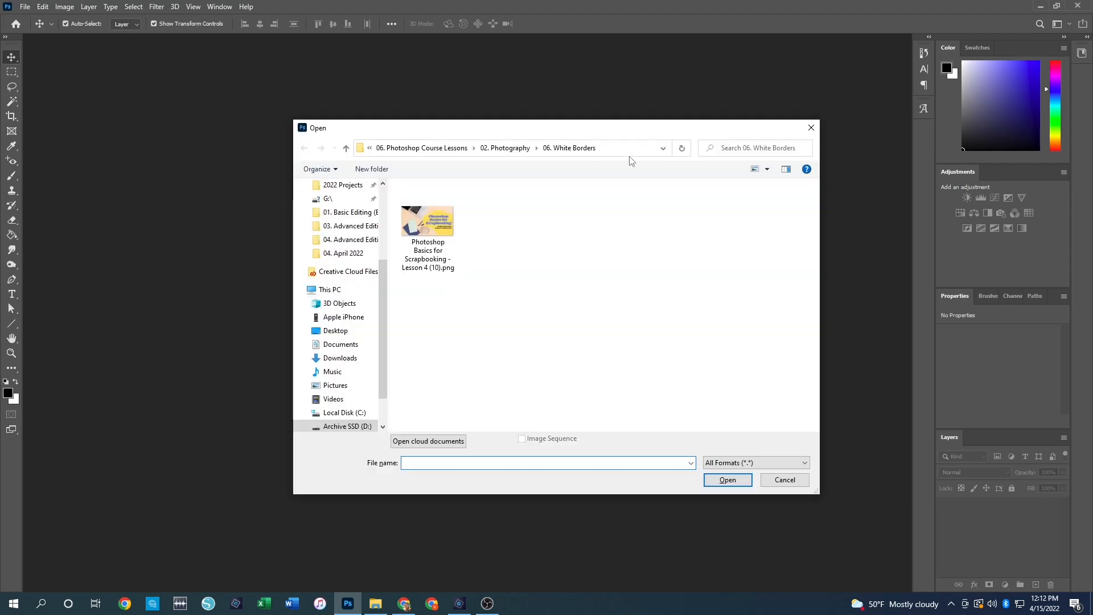
{"action": "left_click", "coordinate": [505, 148]}
{"action": "double_click", "coordinate": [428, 275]}
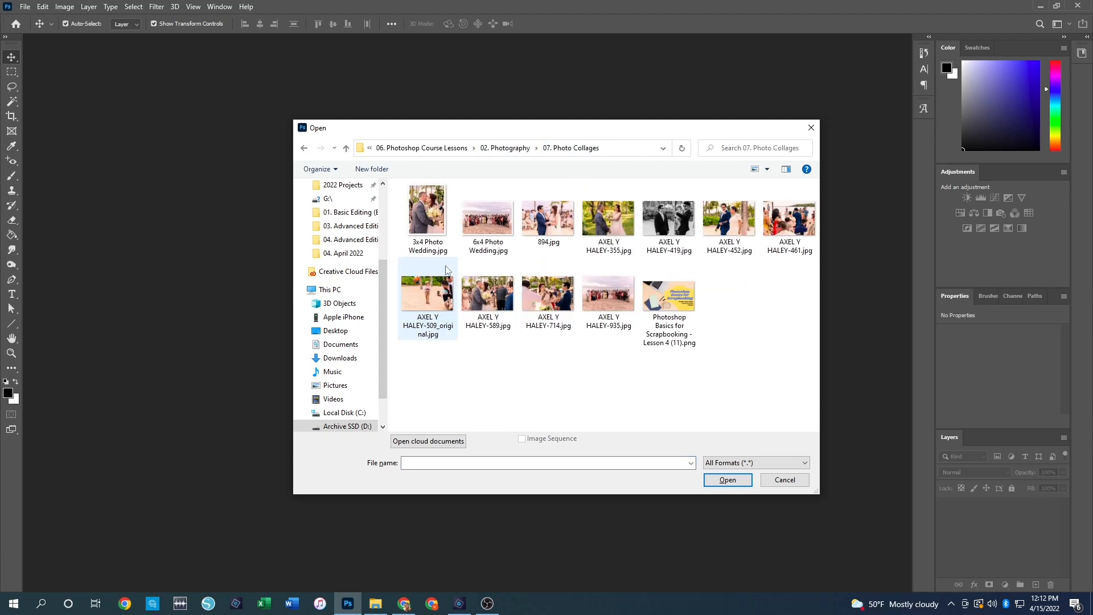
{"action": "left_click", "coordinate": [545, 229]}
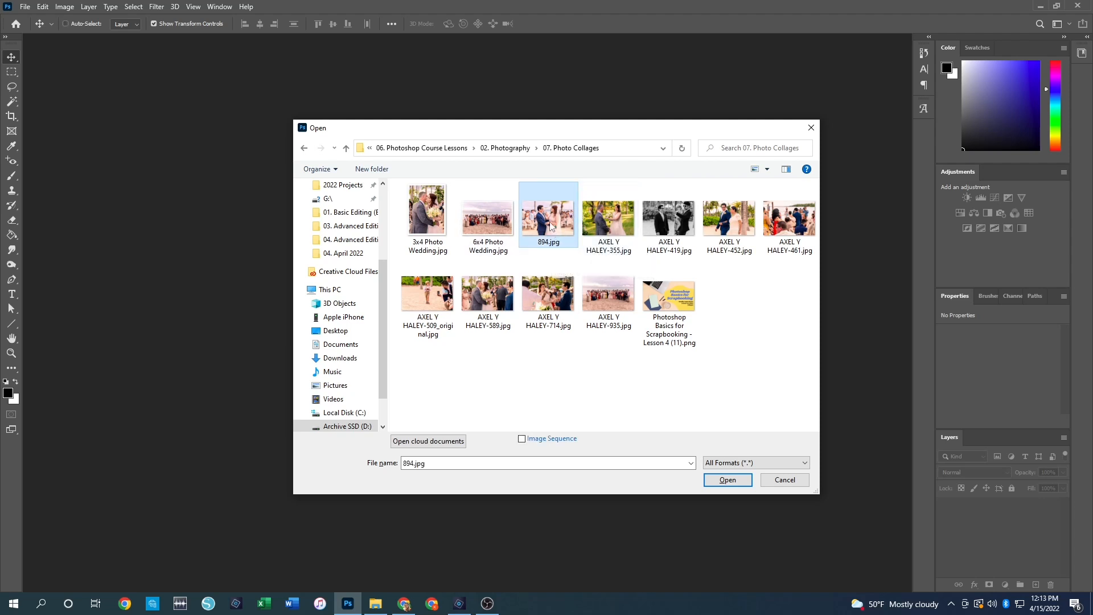
{"action": "left_click", "coordinate": [606, 230], "text": "ctrl"}
{"action": "left_click", "coordinate": [666, 232], "text": "ctrl"}
{"action": "left_click", "coordinate": [727, 234], "text": "ctrl"}
{"action": "left_click", "coordinate": [785, 236], "text": "ctrl"}
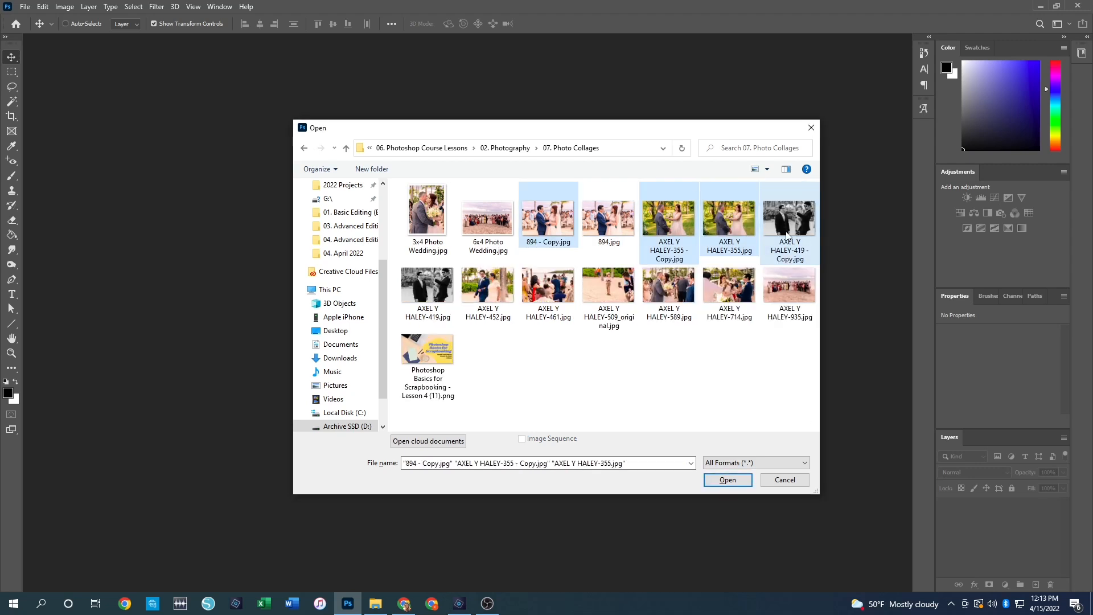
{"action": "left_click", "coordinate": [689, 383]}
{"action": "key", "text": "ctrl+z"}
- Open eight wedding photos together: 894.jpg and those numbered 355, 419, 452, 461, 509, 589 and 714
{"action": "left_click", "coordinate": [547, 222]}
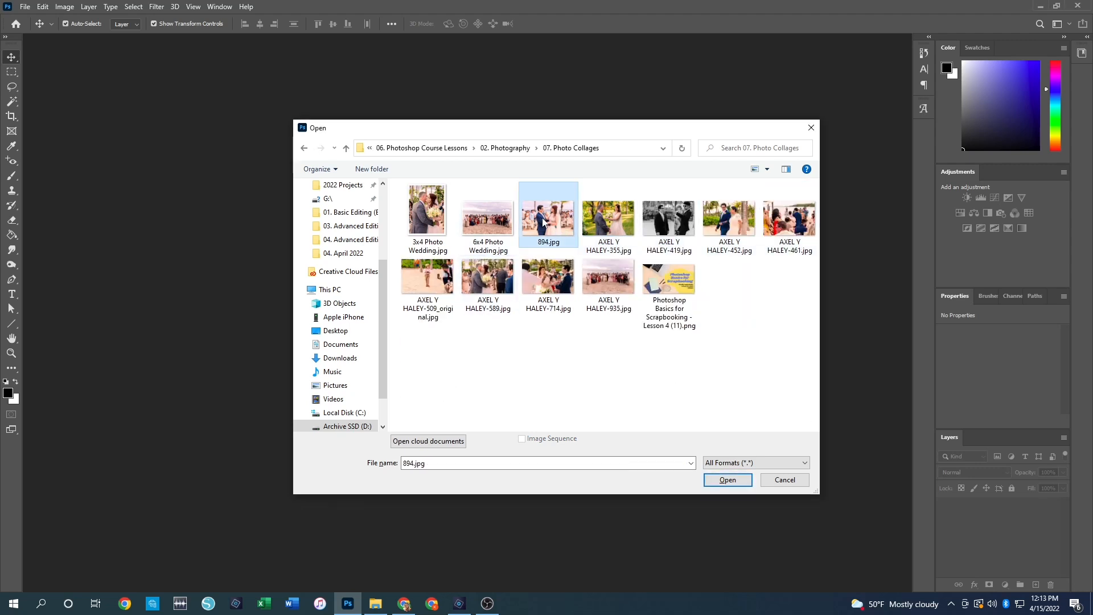
{"action": "left_click", "coordinate": [607, 225], "text": "ctrl"}
{"action": "left_click", "coordinate": [690, 223], "text": "ctrl"}
{"action": "left_click", "coordinate": [720, 225], "text": "ctrl"}
{"action": "left_click", "coordinate": [787, 223], "text": "ctrl"}
{"action": "left_click", "coordinate": [446, 283], "text": "ctrl"}
{"action": "left_click", "coordinate": [555, 278], "text": "ctrl"}
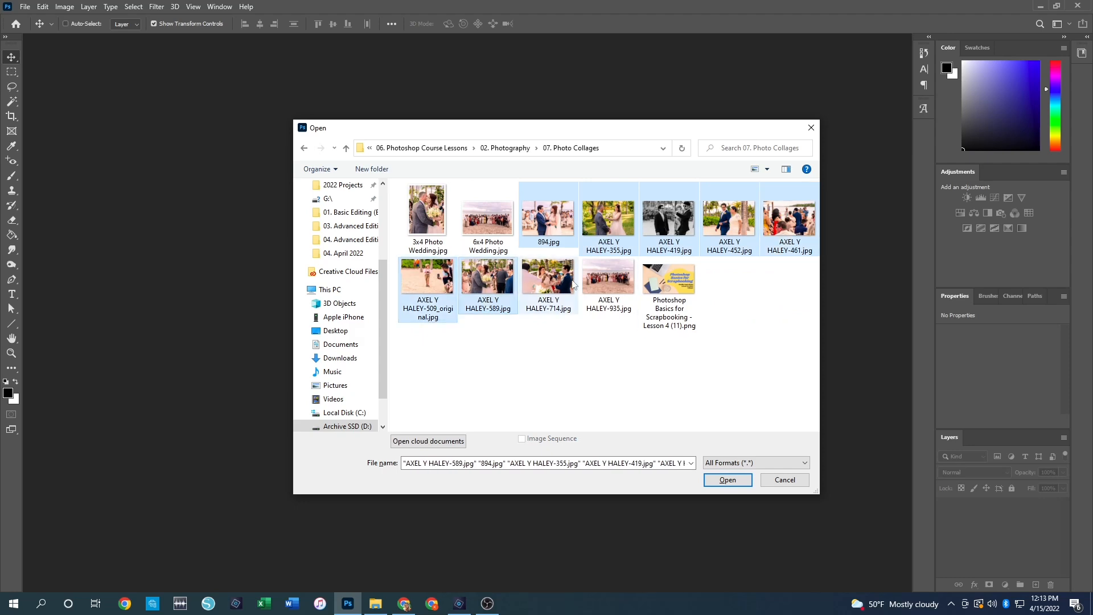
{"action": "left_click", "coordinate": [732, 480]}
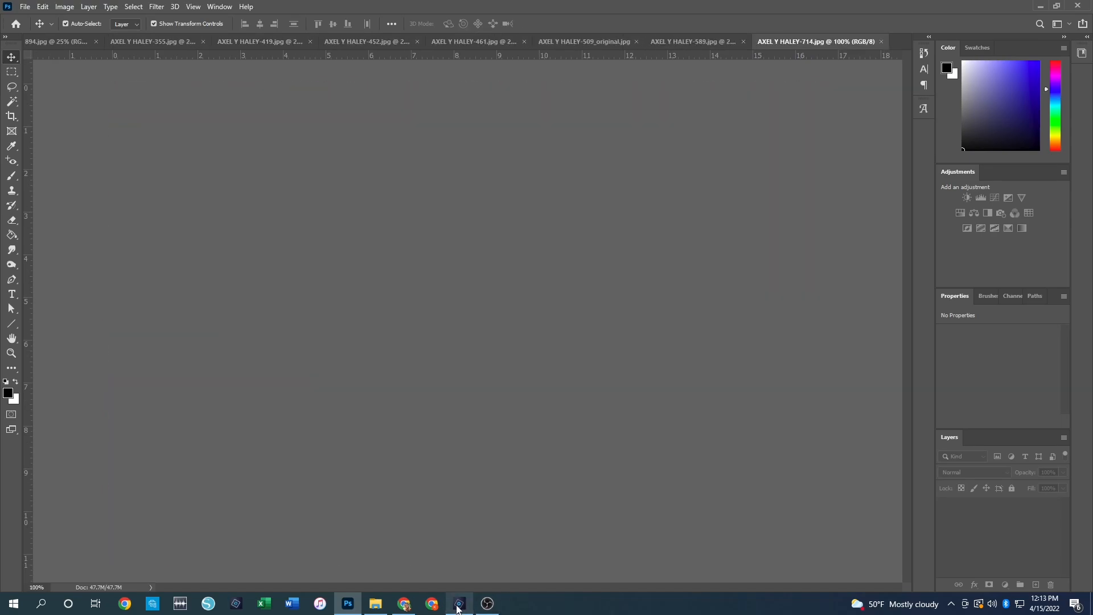
- Switch to Photoshop Elements and open the same eight photos, 894 through 714, from the 07. Photo Collages folder
{"action": "left_click", "coordinate": [459, 604]}
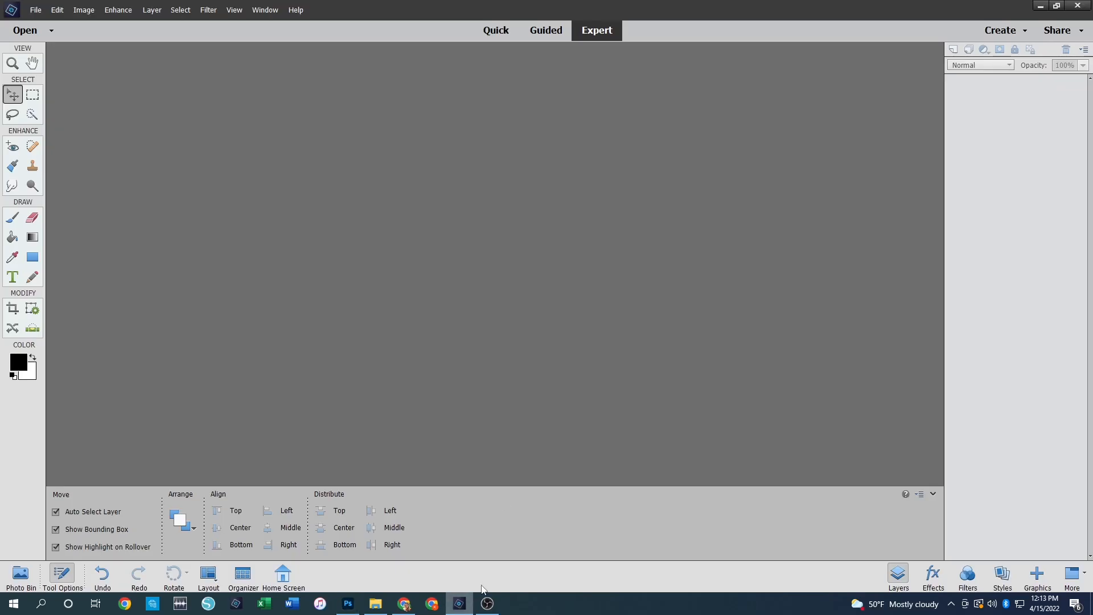
{"action": "left_click", "coordinate": [25, 30]}
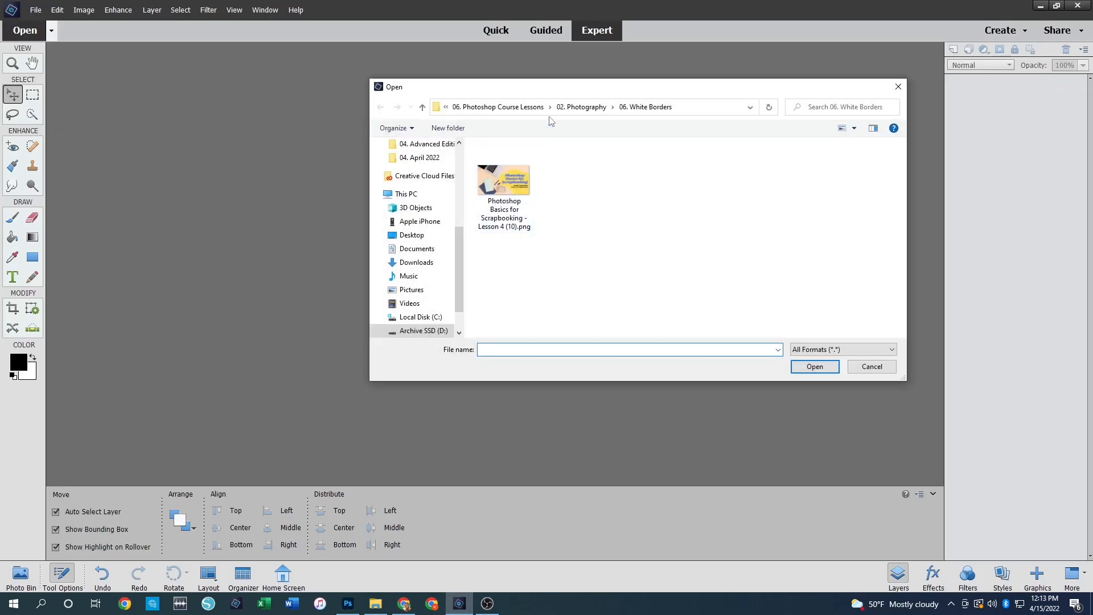
{"action": "left_click", "coordinate": [582, 108]}
{"action": "double_click", "coordinate": [511, 236]}
{"action": "left_click", "coordinate": [625, 191]}
{"action": "left_click", "coordinate": [629, 253], "text": "shift"}
{"action": "left_click", "coordinate": [820, 369]}
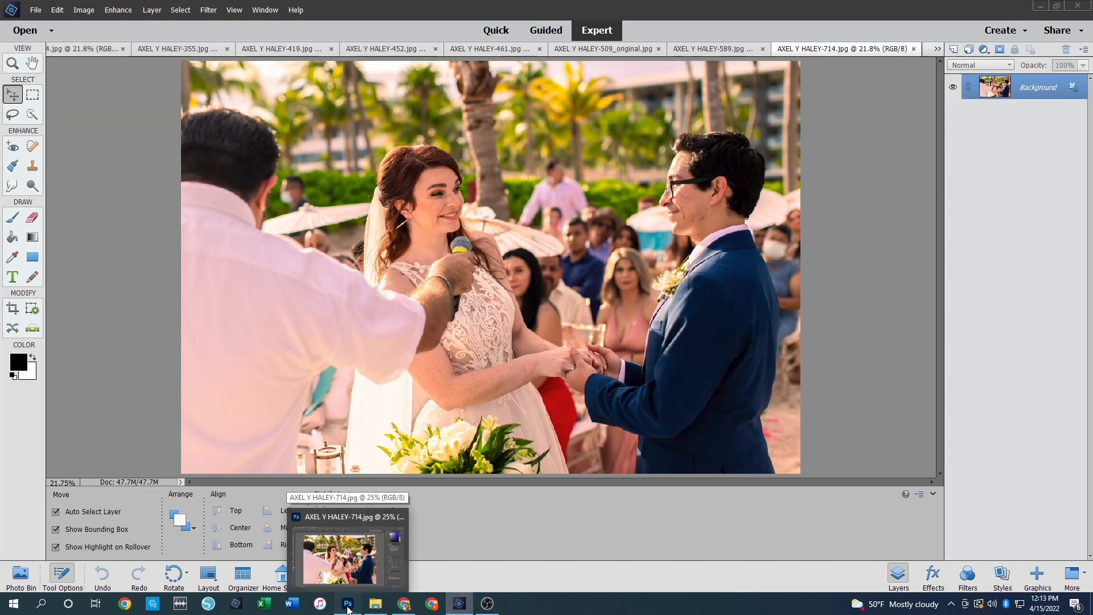
- Switch to Photoshop and crop the 714 photo to 2 in by 2 in, framing the bride and groom
{"action": "left_click", "coordinate": [349, 607]}
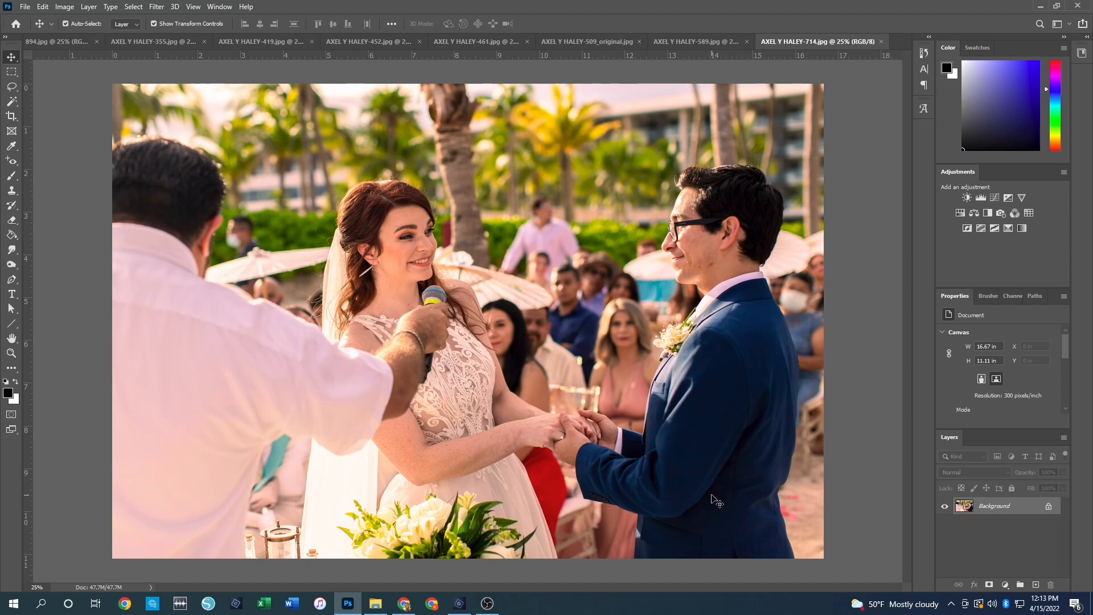
{"action": "left_click", "coordinate": [11, 117]}
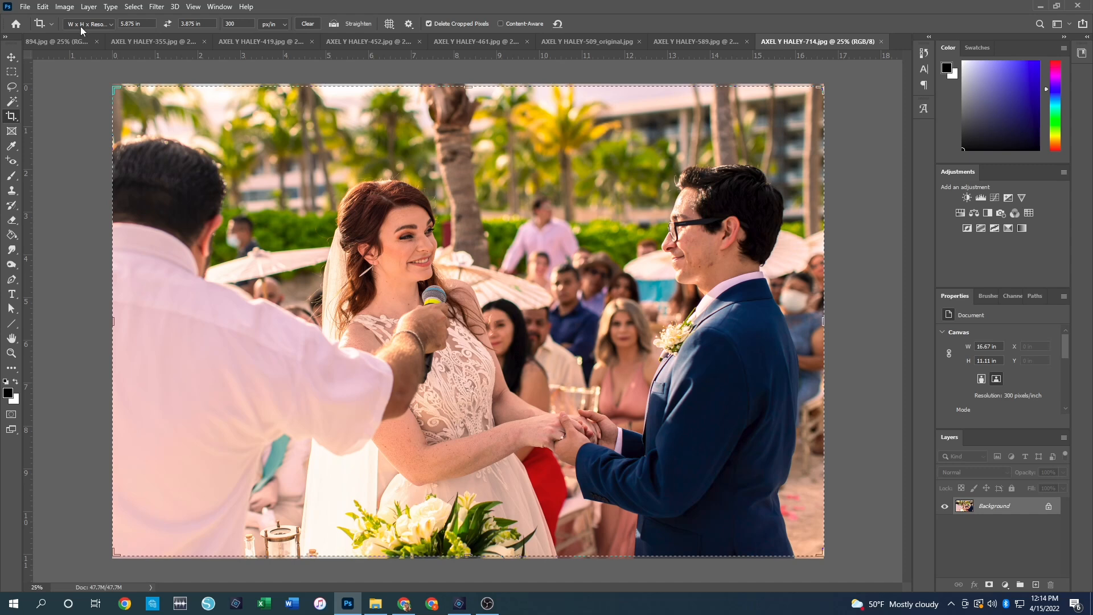
{"action": "left_click", "coordinate": [144, 24]}
{"action": "type", "text": "2"}
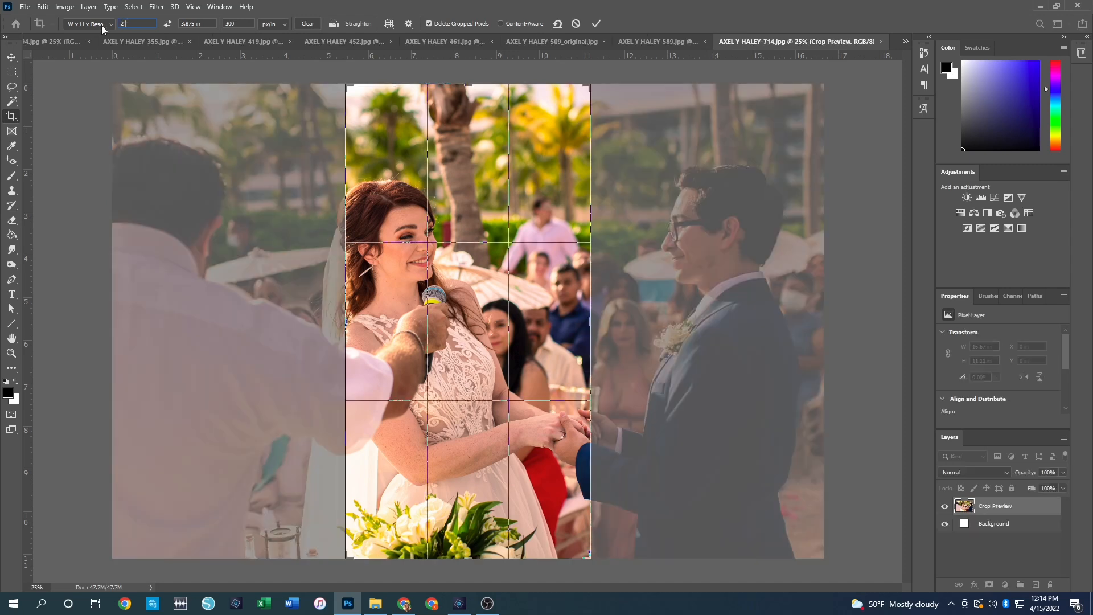
{"action": "key", "text": "Tab"}
{"action": "type", "text": "2"}
{"action": "key", "text": "Tab"}
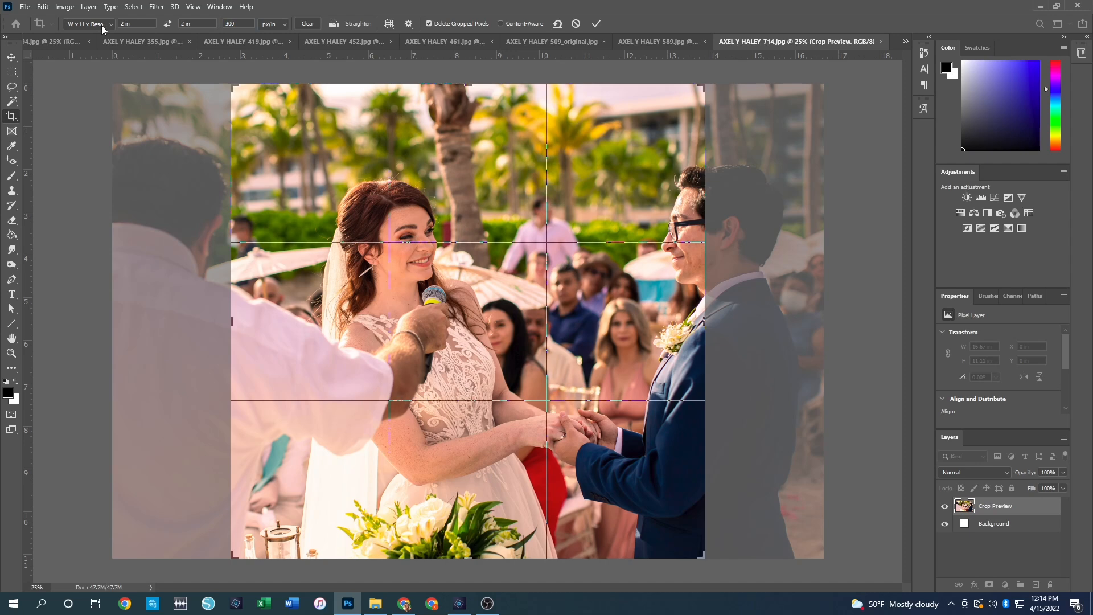
{"action": "left_click", "coordinate": [566, 335]}
{"action": "left_click_drag", "start_coordinate": [566, 335], "coordinate": [514, 324]}
{"action": "key", "text": "Return"}
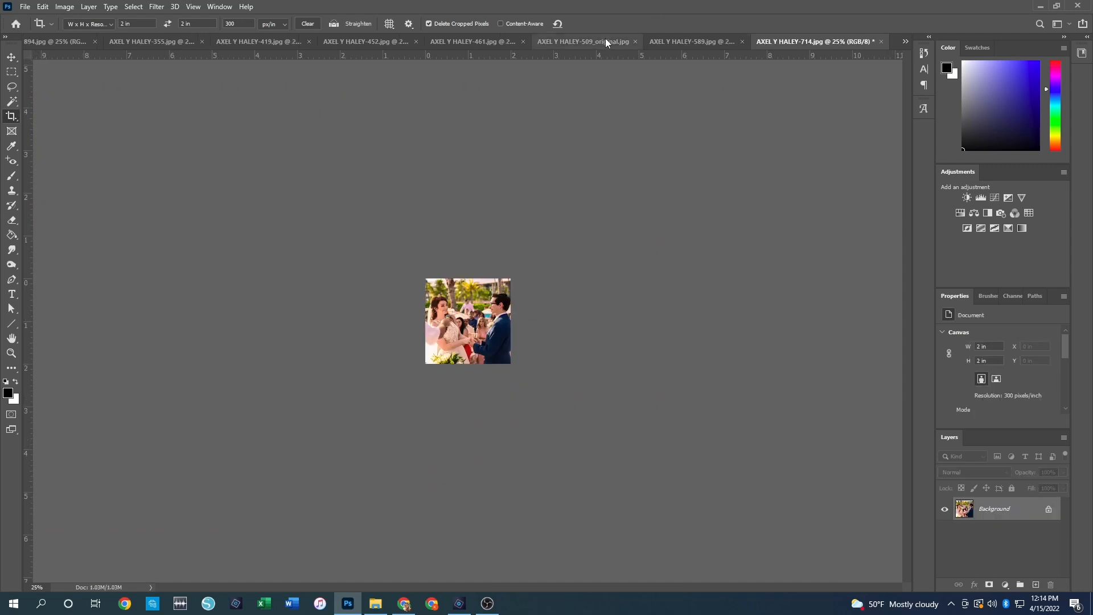
- Crop the 589 photo to the same 2 in square, shifting the image to frame the embracing man and bride
{"action": "left_click", "coordinate": [677, 41]}
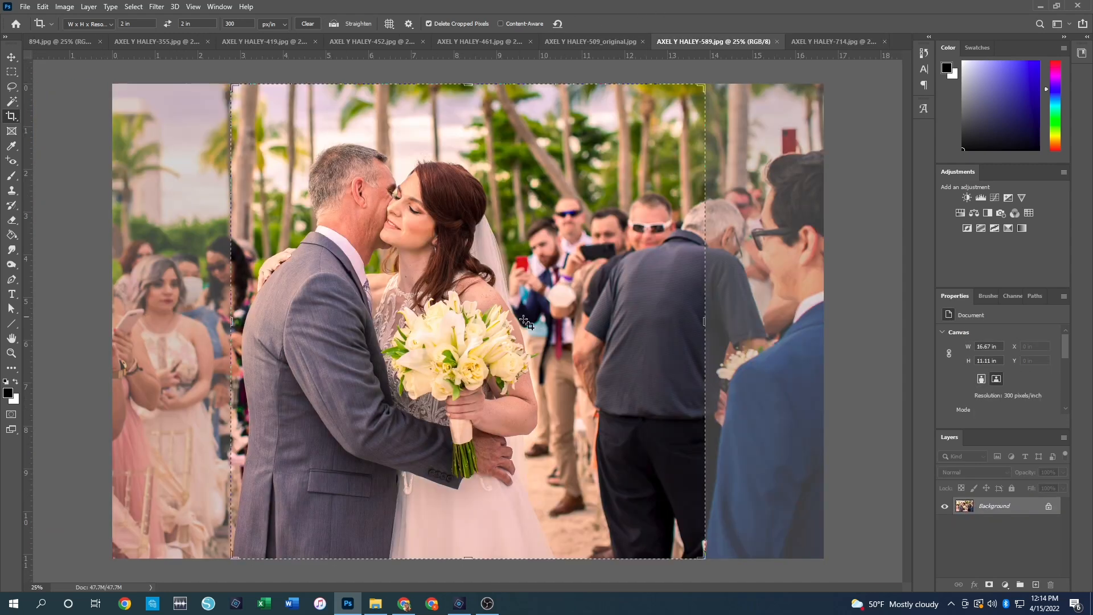
{"action": "left_click_drag", "start_coordinate": [413, 329], "coordinate": [453, 315]}
{"action": "key", "text": "Return"}
- Crop the 509, 461 and 452 photos to 2 in squares using the default centred framing
{"action": "left_click", "coordinate": [569, 42]}
{"action": "key", "text": "Return"}
{"action": "left_click", "coordinate": [450, 42]}
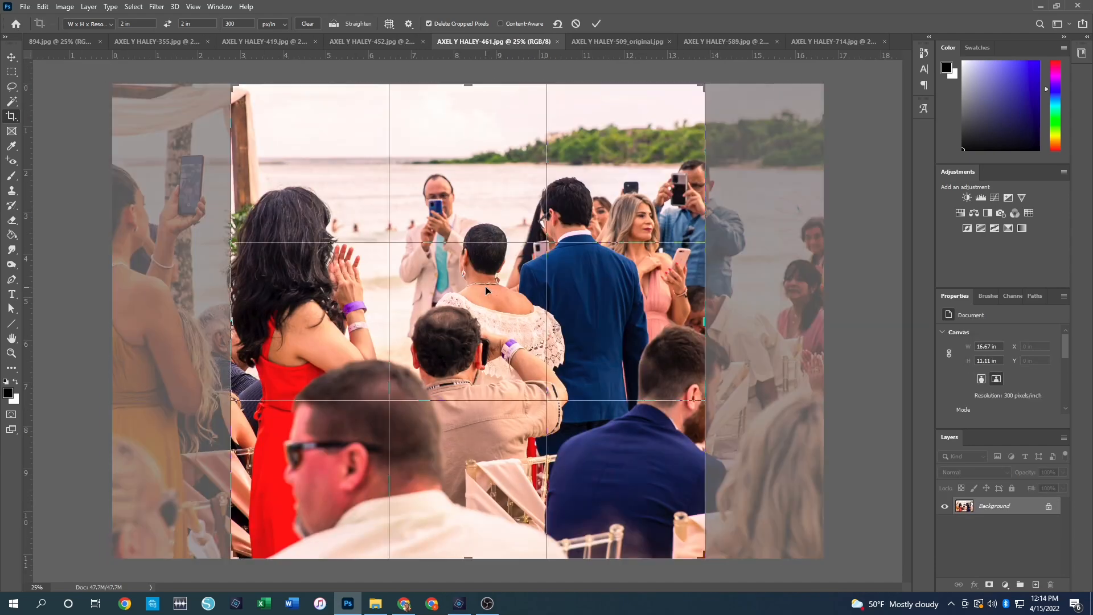
{"action": "key", "text": "Return"}
{"action": "left_click", "coordinate": [380, 42]}
{"action": "key", "text": "Return"}
- Crop the black-and-white 419 photo to a 2 in square, shifting the image to frame the two men and the child
{"action": "left_click", "coordinate": [252, 42]}
{"action": "left_click_drag", "start_coordinate": [595, 318], "coordinate": [500, 317]}
{"action": "key", "text": "Return"}
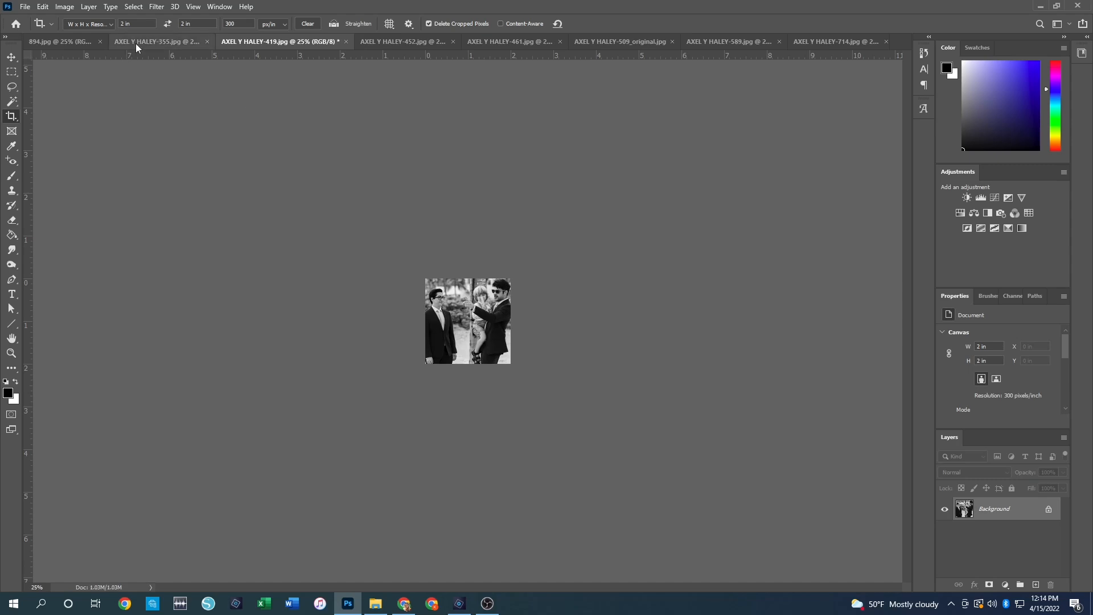
- Crop the 355 and 894 photos to 2 in squares with the default centred framing
{"action": "left_click", "coordinate": [137, 42]}
{"action": "key", "text": "Return"}
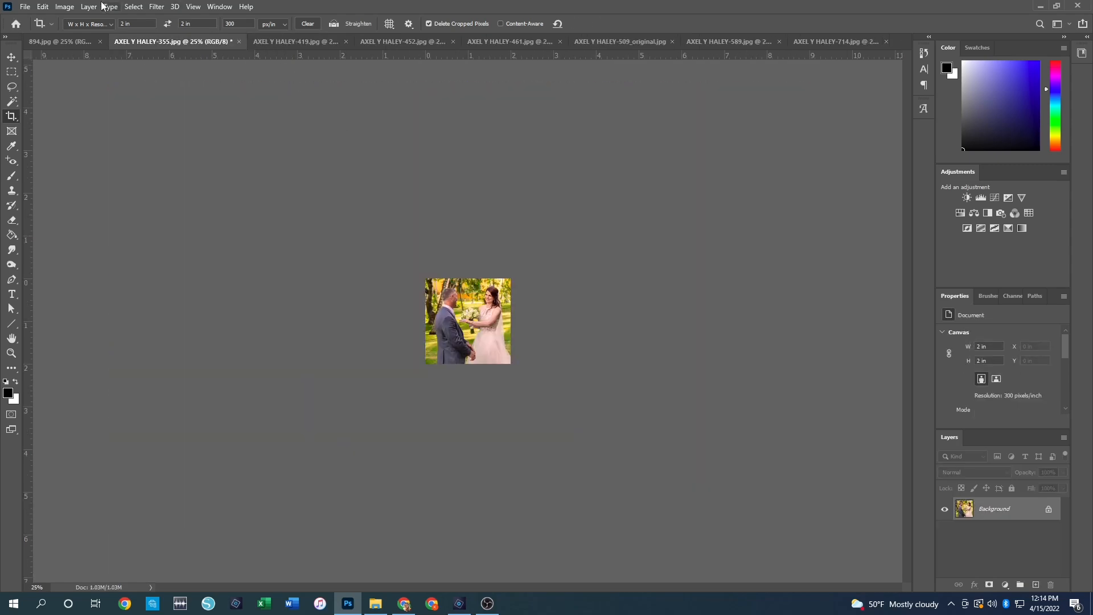
{"action": "left_click", "coordinate": [63, 41]}
{"action": "key", "text": "Return"}
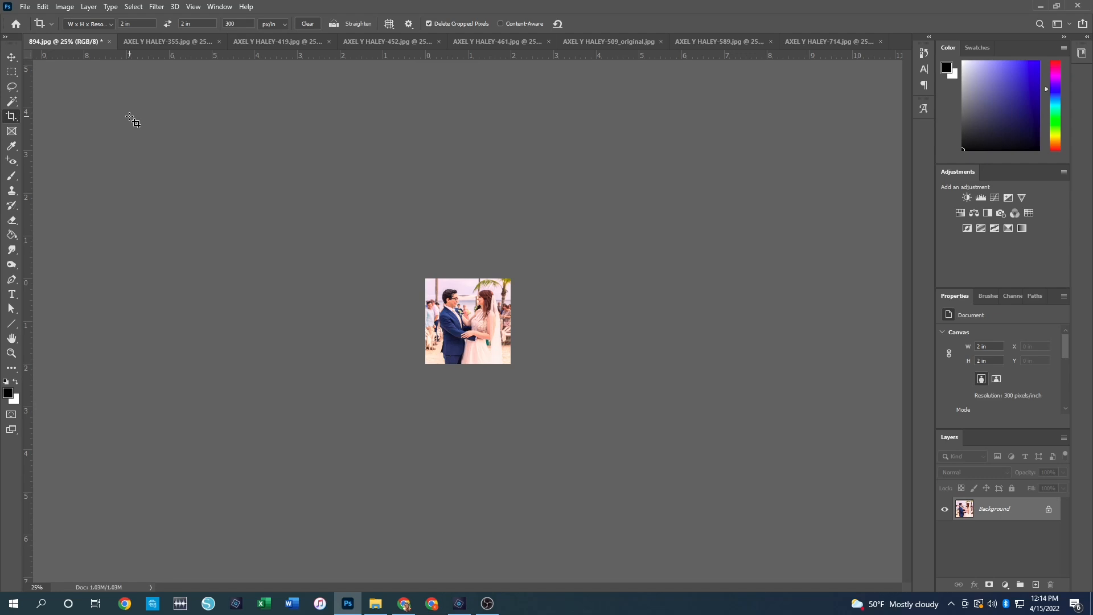
- Create a new blank document 4 in wide and 8 in high at 300 pixels/inch
{"action": "left_click", "coordinate": [26, 7]}
{"action": "left_click", "coordinate": [42, 20]}
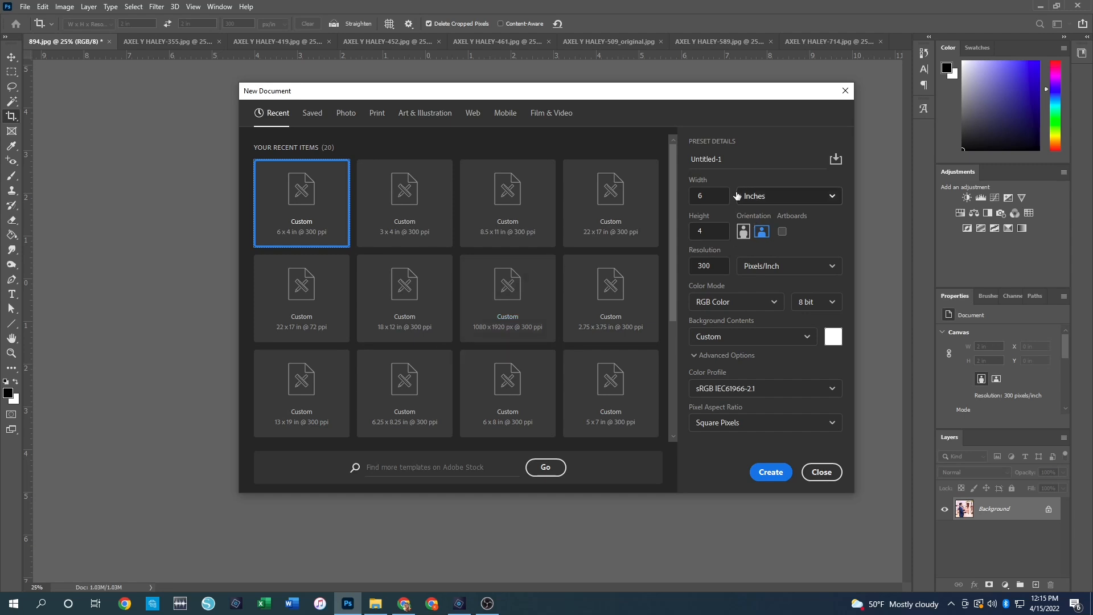
{"action": "left_click", "coordinate": [714, 195]}
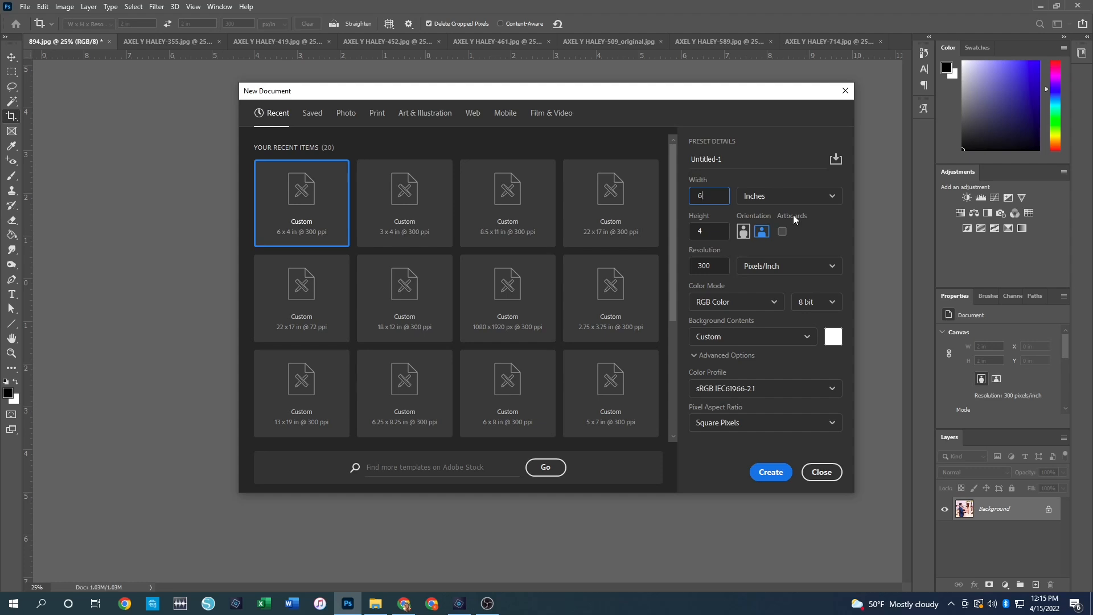
{"action": "key", "text": "BackSpace"}
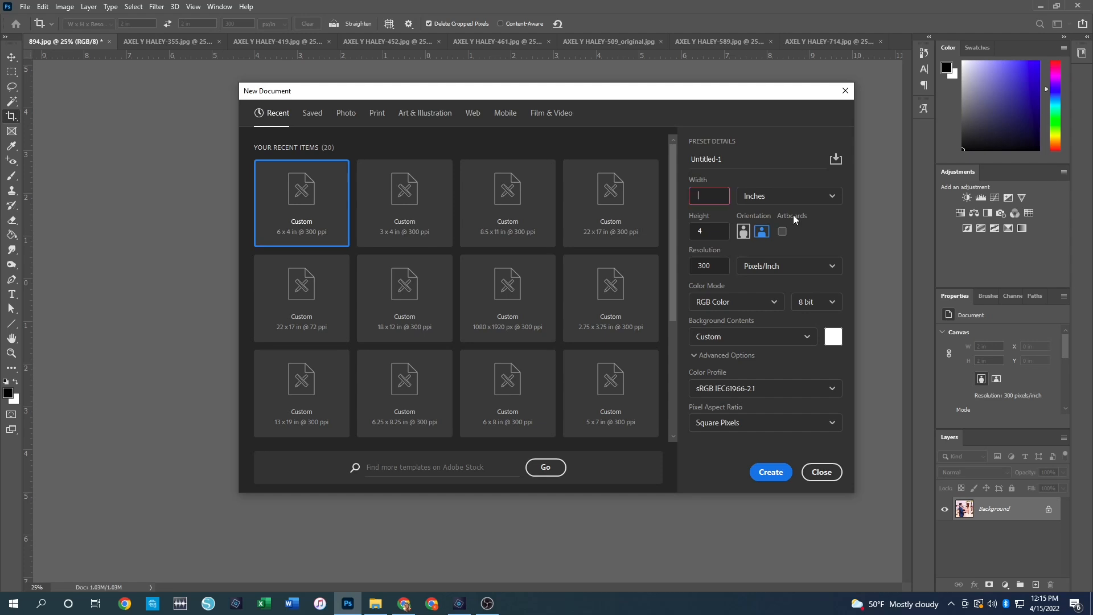
{"action": "key", "text": "Tab"}
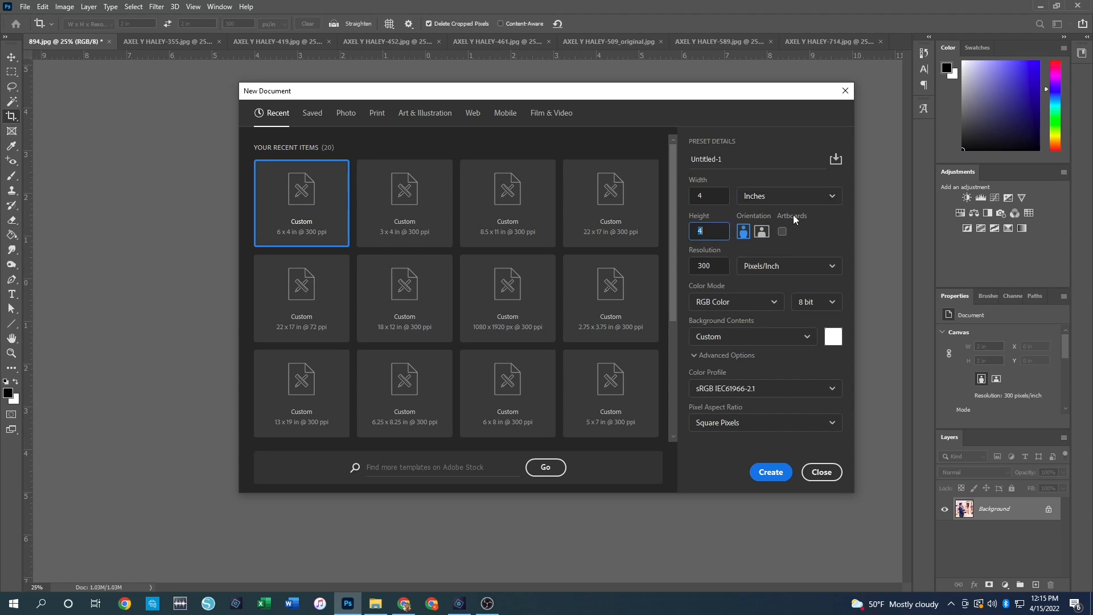
{"action": "type", "text": "8"}
{"action": "key", "text": "Tab"}
{"action": "left_click", "coordinate": [764, 476]}
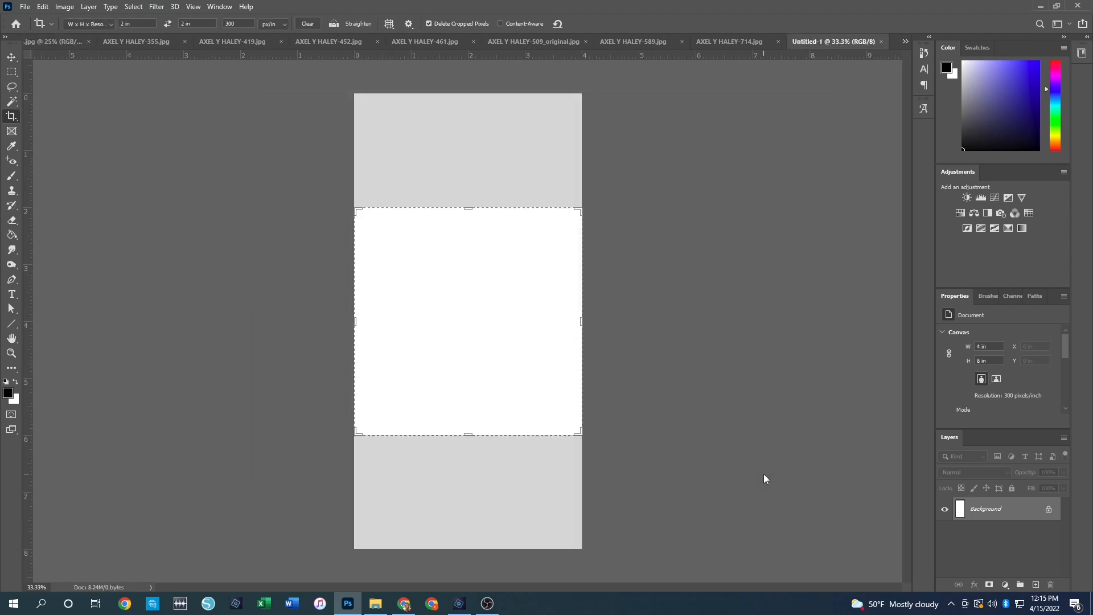
- Copy the whole cropped 894 photo and paste it into the blank 4 × 8 in document
{"action": "left_click", "coordinate": [12, 58]}
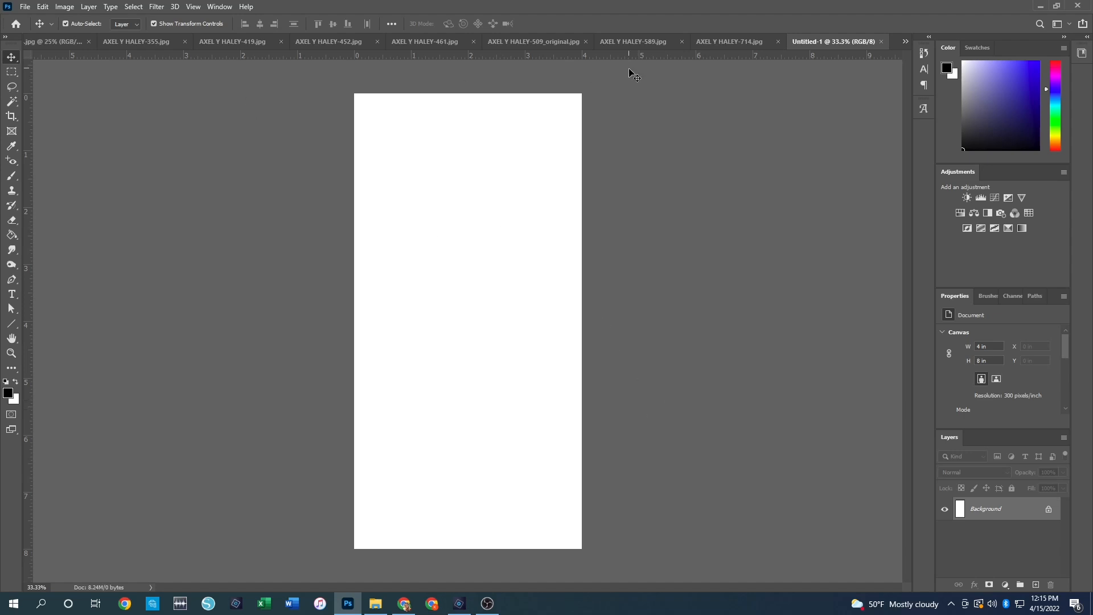
{"action": "left_click", "coordinate": [906, 42]}
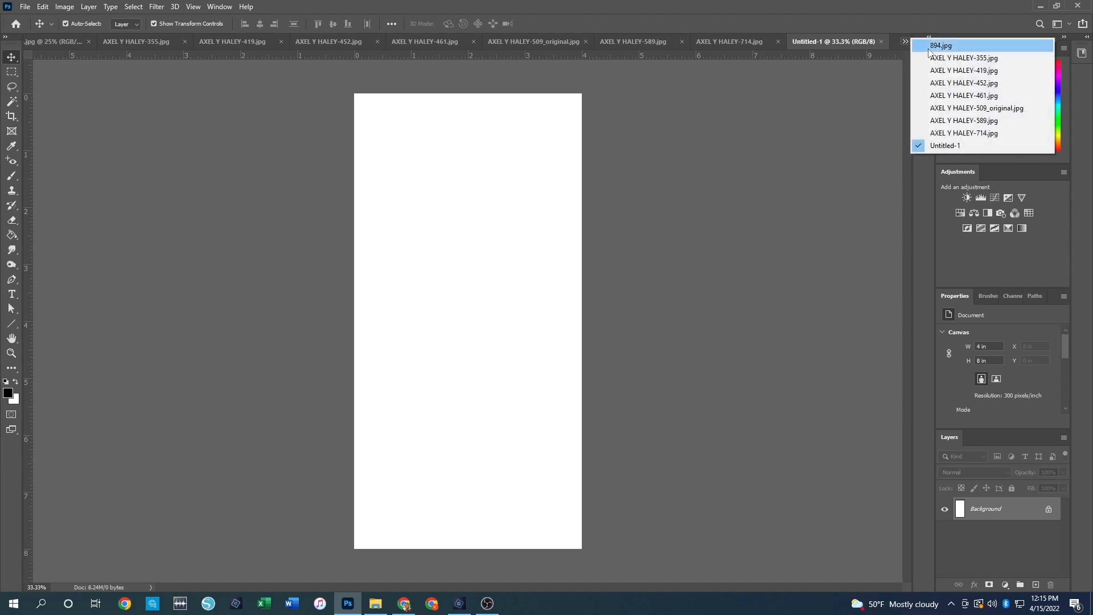
{"action": "left_click", "coordinate": [934, 42]}
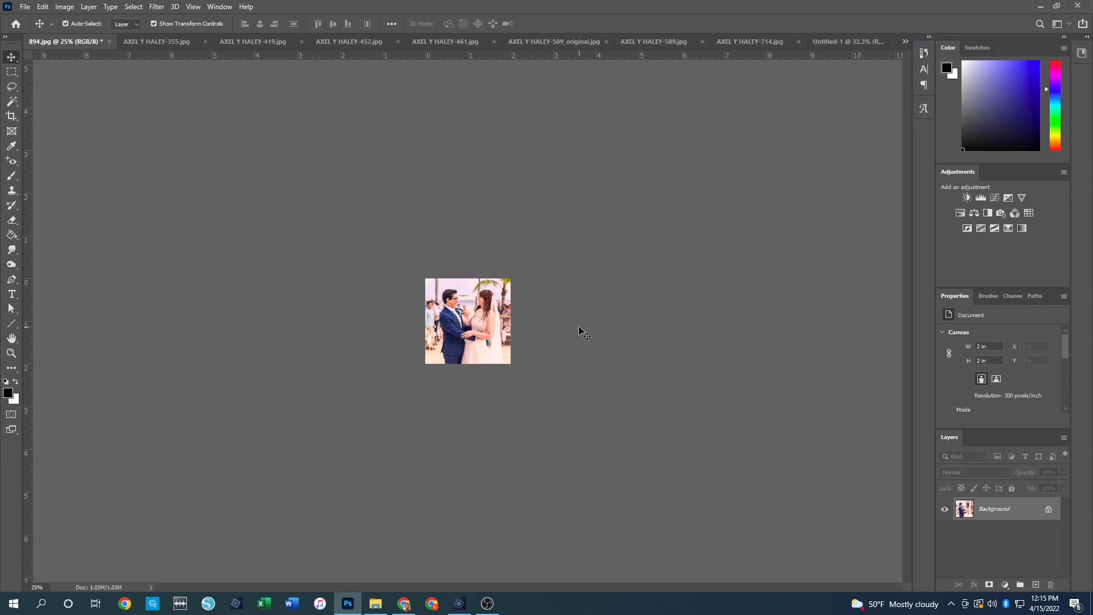
{"action": "key", "text": "ctrl"}
{"action": "left_click", "coordinate": [837, 41]}
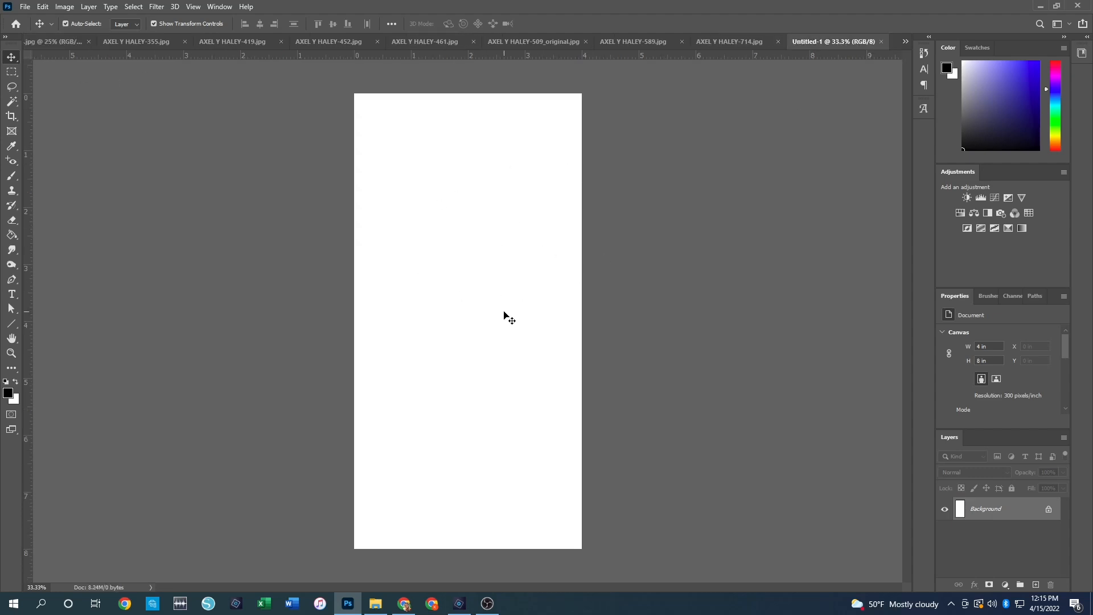
{"action": "key", "text": "ctrl+v"}
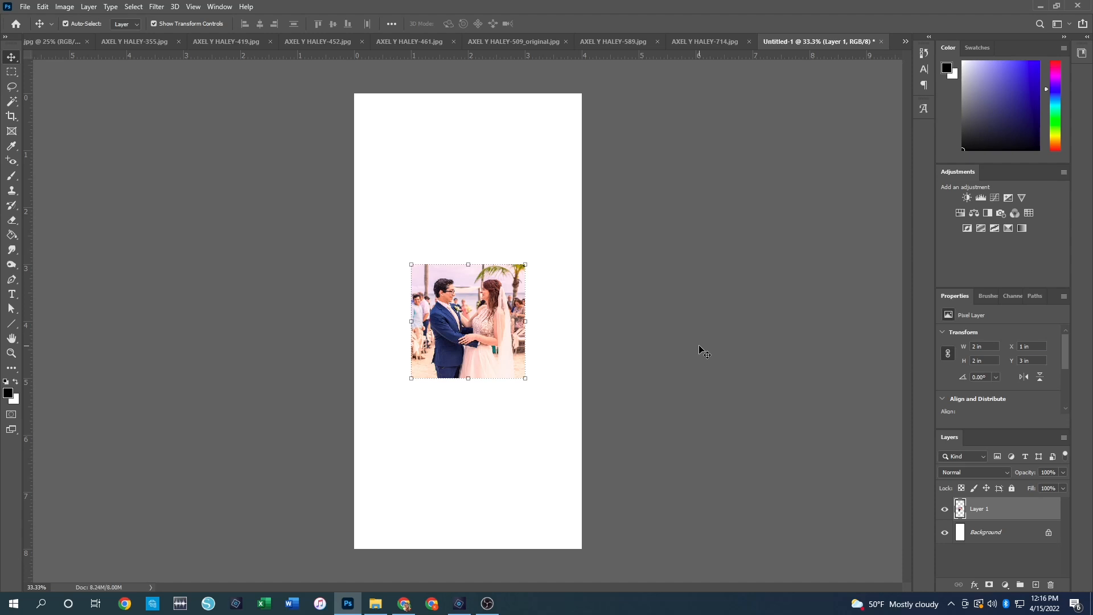
{"action": "key", "text": "Return"}
- Move the pasted 894 photo so it snaps into the top-left corner of the collage canvas, and deselect it
{"action": "left_click_drag", "start_coordinate": [490, 326], "coordinate": [449, 145]}
{"action": "left_click", "coordinate": [460, 310]}
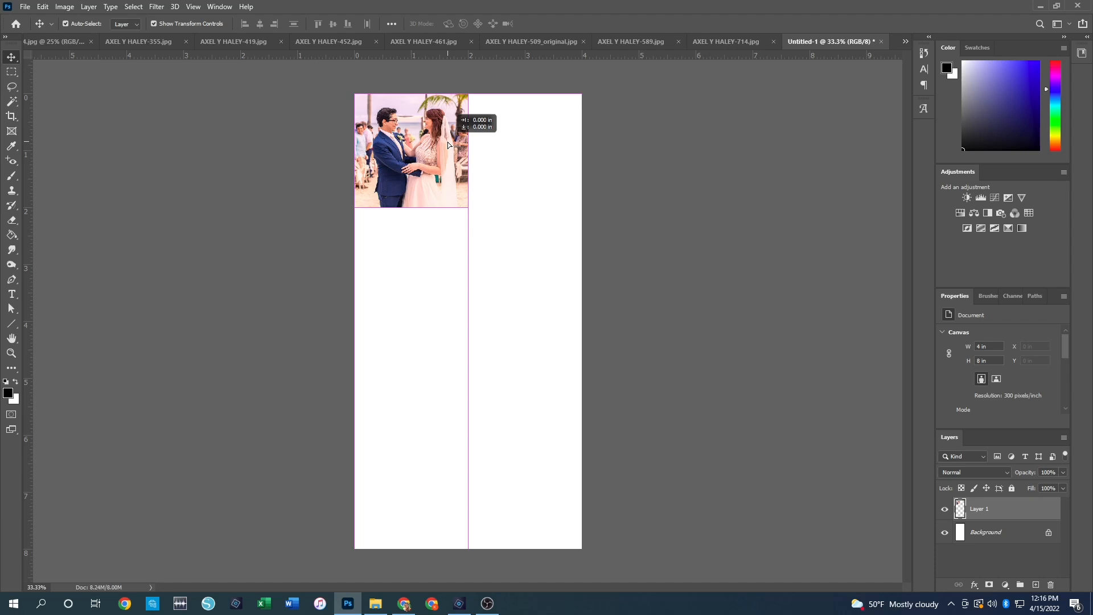
{"action": "left_click_drag", "start_coordinate": [447, 142], "coordinate": [448, 143]}
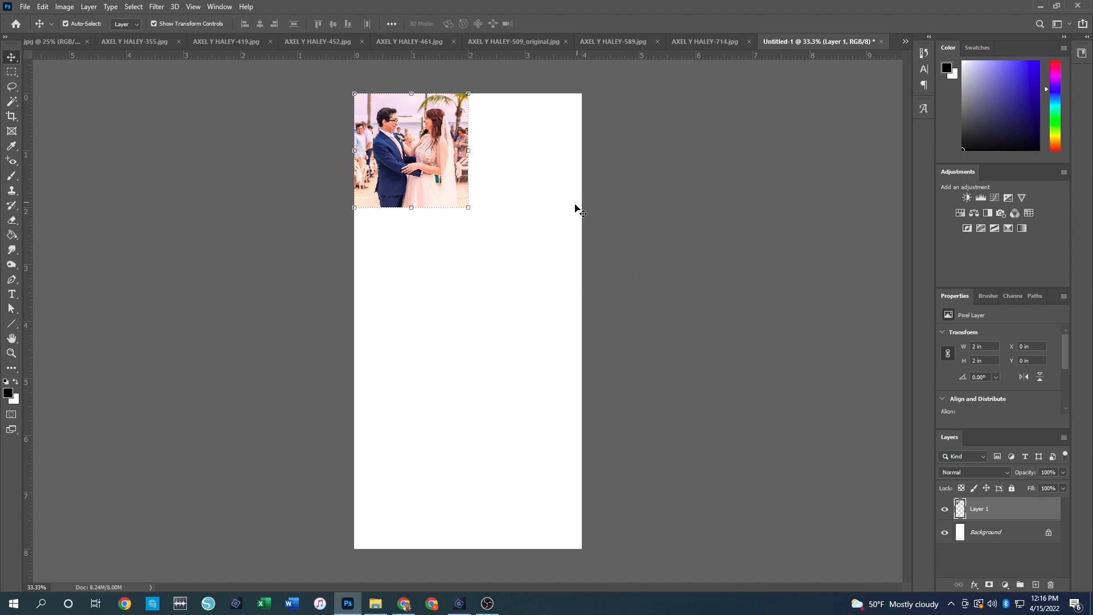
{"action": "left_click", "coordinate": [696, 249]}
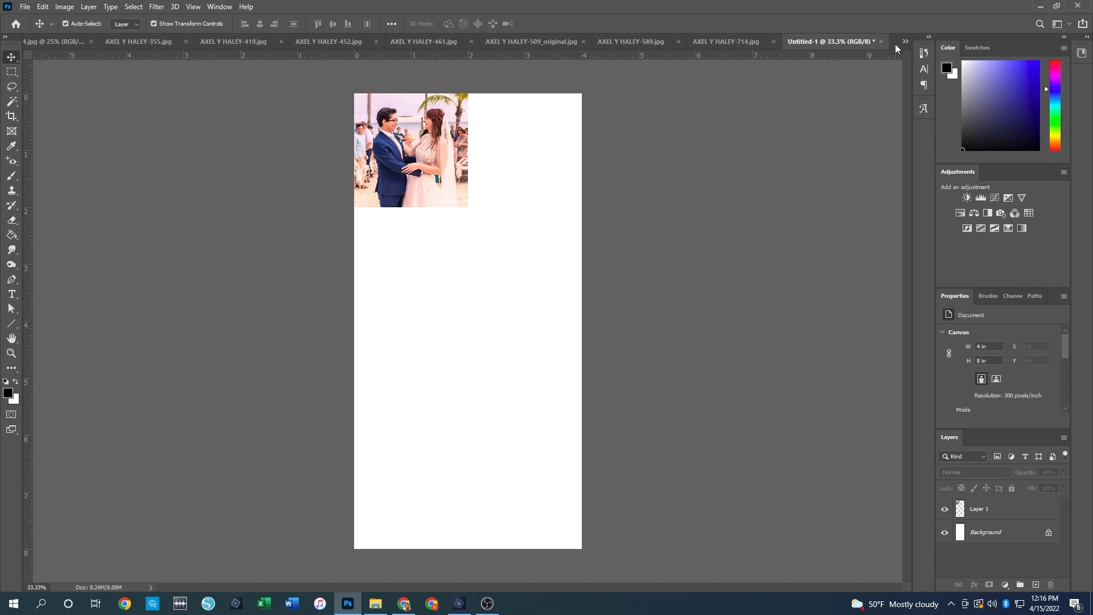
- Copy the whole cropped 355 photo into the 4 × 8 in collage, snap it into the top-right corner and deselect it
{"action": "left_click", "coordinate": [34, 41]}
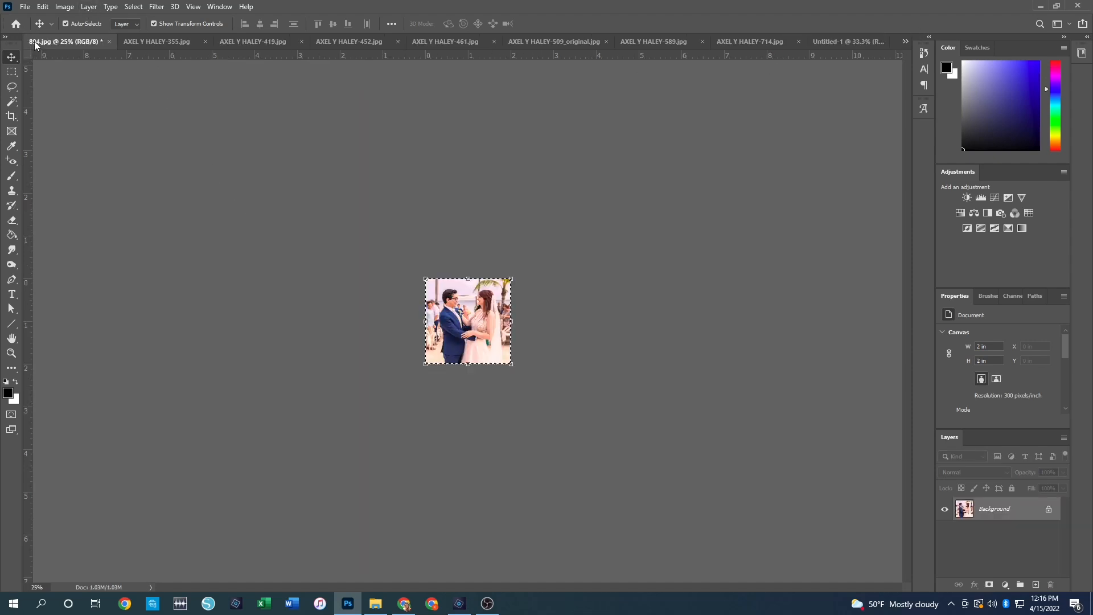
{"action": "left_click", "coordinate": [132, 41]}
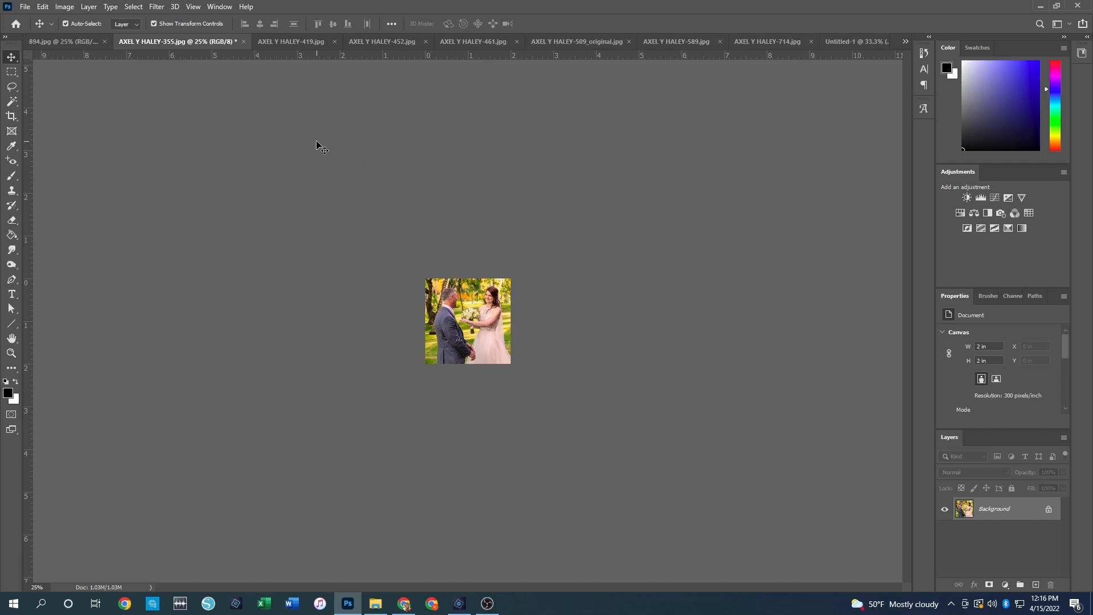
{"action": "left_click", "coordinate": [852, 41]}
{"action": "key", "text": "ctrl+v"}
{"action": "left_click_drag", "start_coordinate": [455, 315], "coordinate": [507, 158]}
{"action": "left_click", "coordinate": [672, 237]}
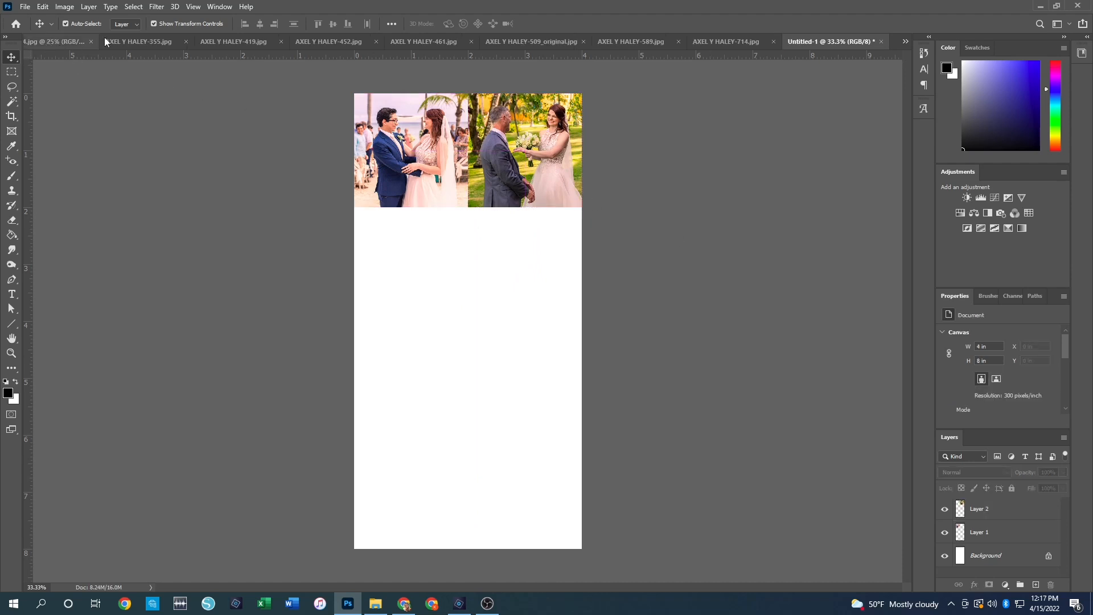
- Copy the whole cropped 419 photo into the collage, snap it flush into the second row's left cell and deselect it
{"action": "left_click", "coordinate": [248, 40]}
{"action": "key", "text": "ctrl+a"}
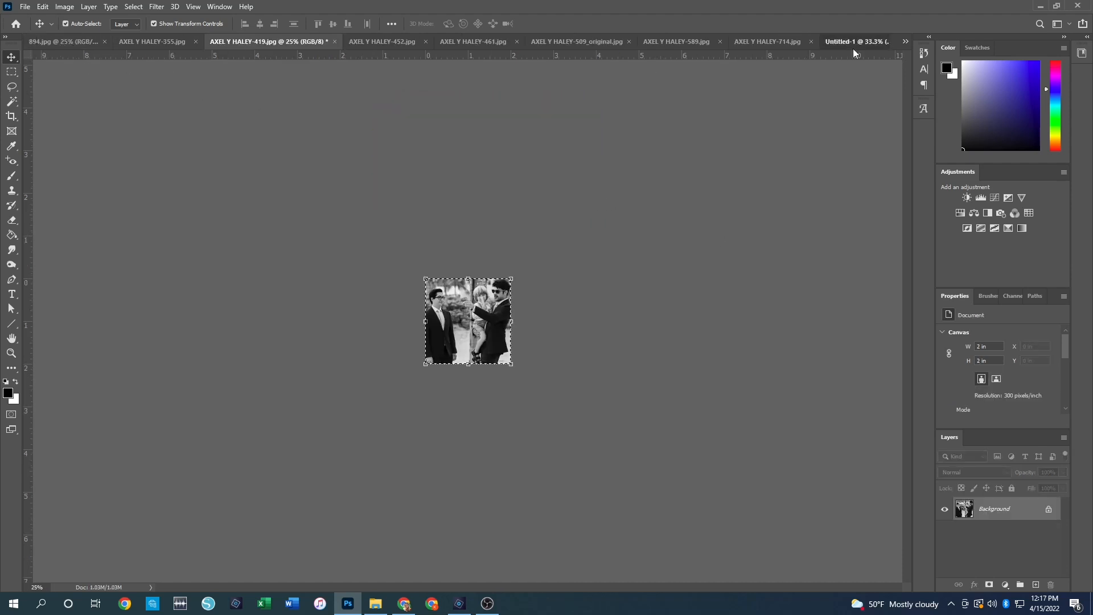
{"action": "key", "text": "ctrl+c"}
{"action": "left_click", "coordinate": [853, 49]}
{"action": "key", "text": "ctrl+v"}
{"action": "left_click_drag", "start_coordinate": [495, 276], "coordinate": [439, 219]}
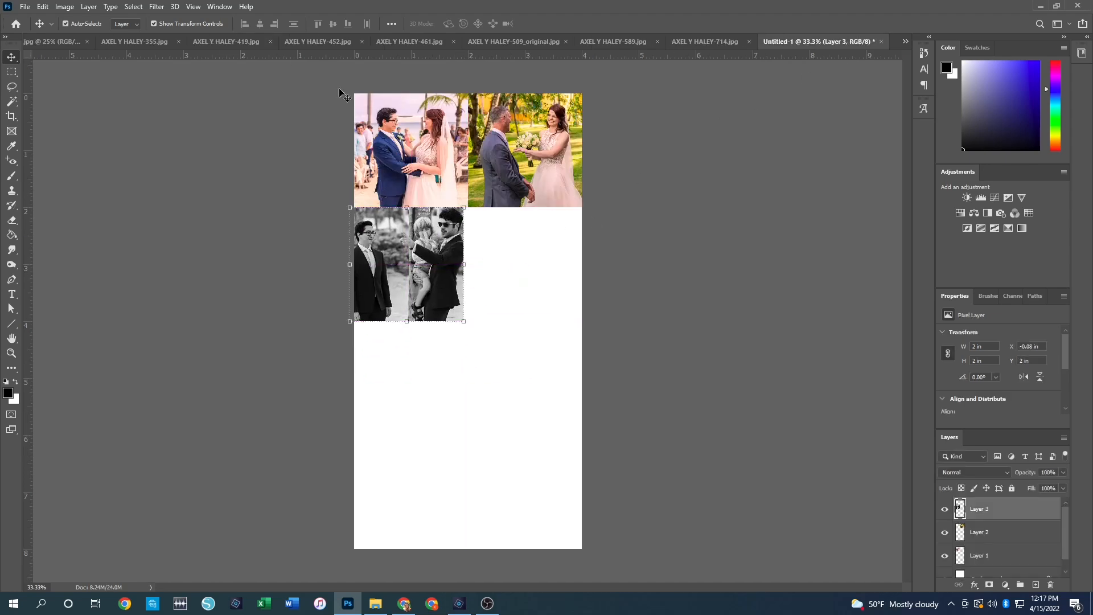
{"action": "left_click_drag", "start_coordinate": [423, 273], "coordinate": [428, 274]}
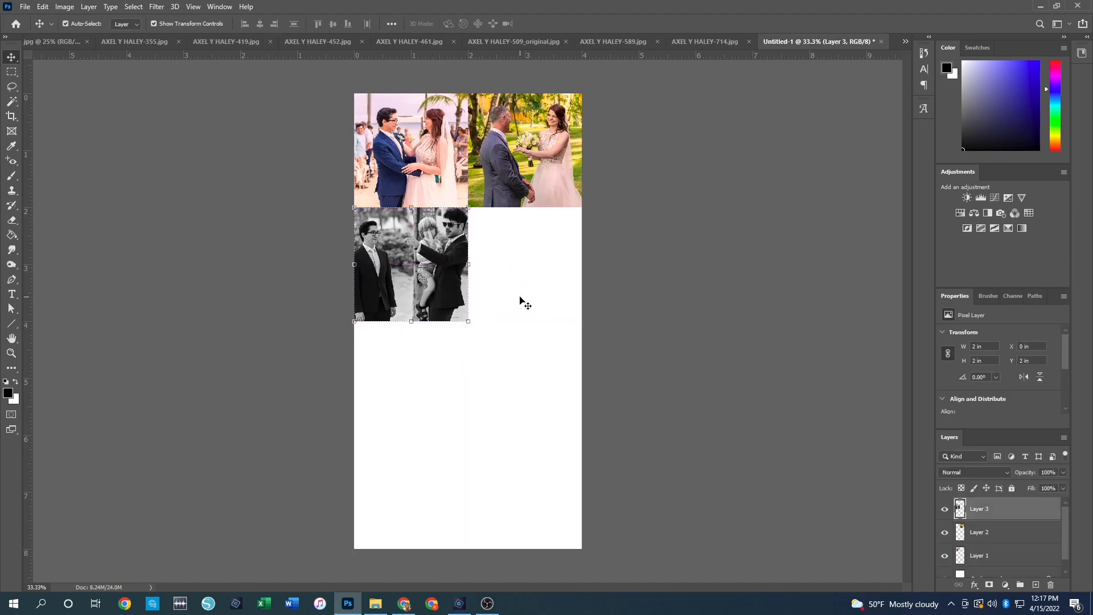
{"action": "left_click", "coordinate": [524, 303]}
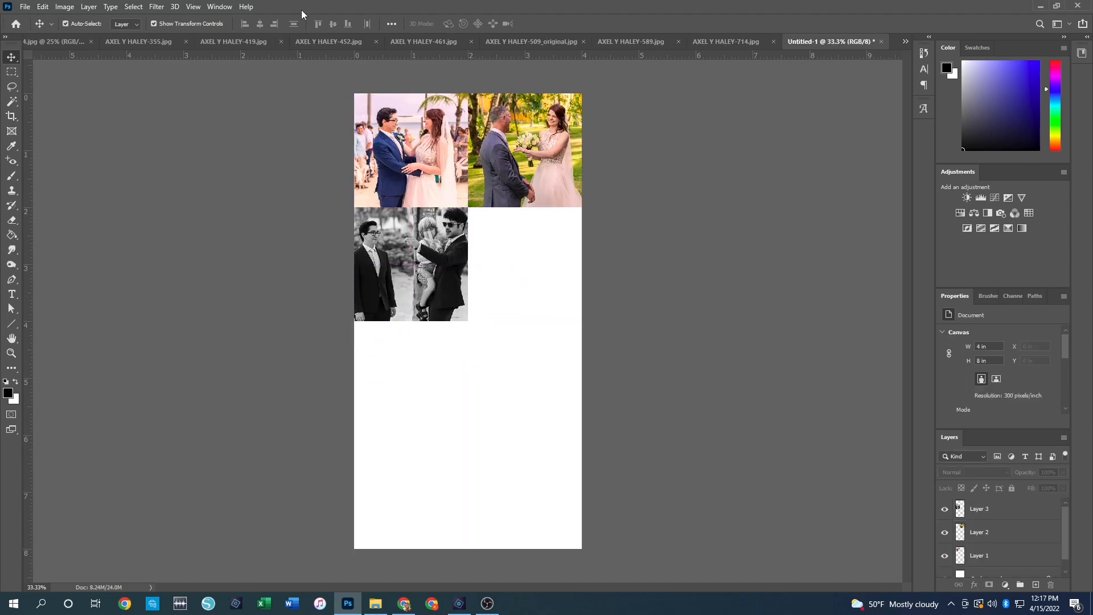
- Copy the whole cropped 452 photo into the collage and snap it into the second row's right cell
{"action": "left_click", "coordinate": [368, 43]}
{"action": "key", "text": "ctrl+a"}
{"action": "key", "text": "ctrl+c"}
{"action": "left_click", "coordinate": [859, 42]}
{"action": "key", "text": "ctrl+v"}
{"action": "left_click_drag", "start_coordinate": [478, 291], "coordinate": [538, 233]}
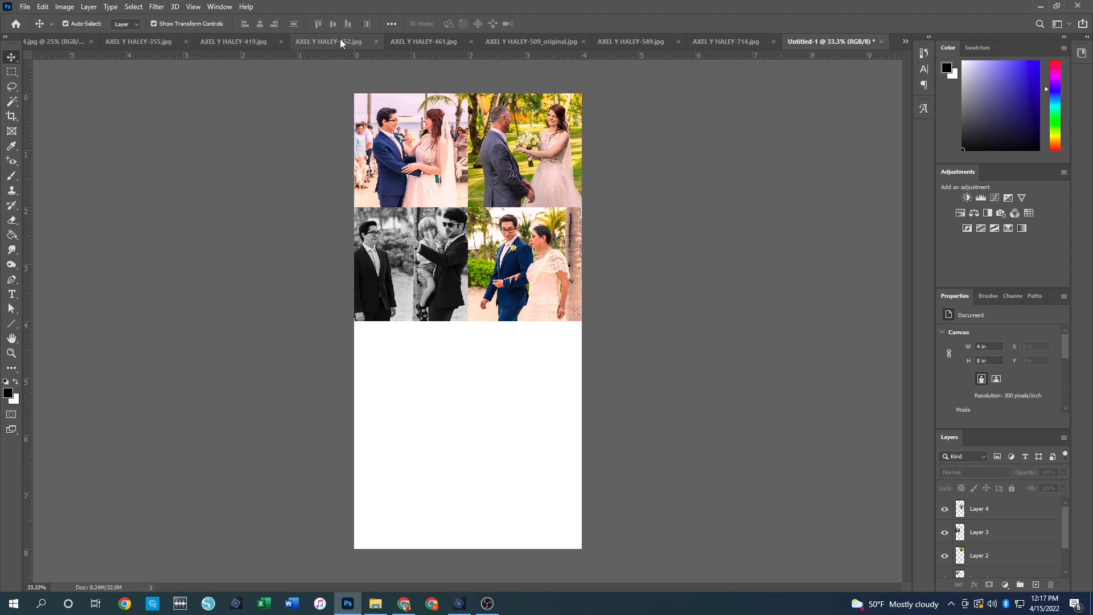
- Copy the whole cropped 461 photo into the collage and snap it into the third row's left cell
{"action": "left_click", "coordinate": [340, 39]}
{"action": "left_click", "coordinate": [464, 44]}
{"action": "key", "text": "ctrl+a"}
{"action": "key", "text": "ctrl+c"}
{"action": "left_click", "coordinate": [853, 40]}
{"action": "key", "text": "ctrl+v"}
{"action": "left_click_drag", "start_coordinate": [456, 327], "coordinate": [400, 384]}
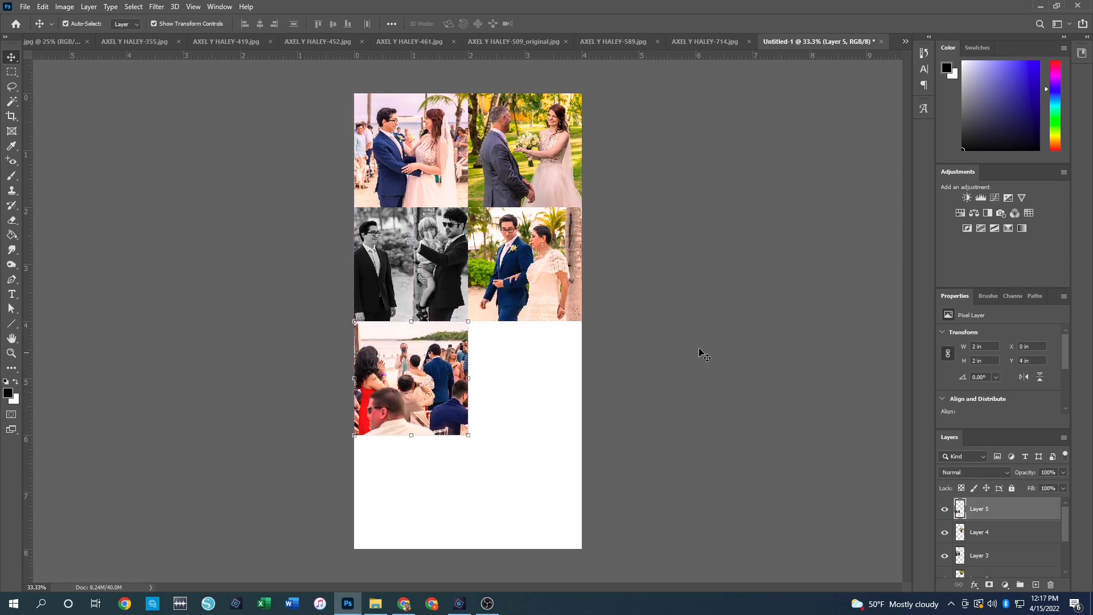
- Copy the whole cropped 509 photo into the collage and snap it into the third row's right cell
{"action": "left_click", "coordinate": [558, 43]}
{"action": "key", "text": "ctrl+a"}
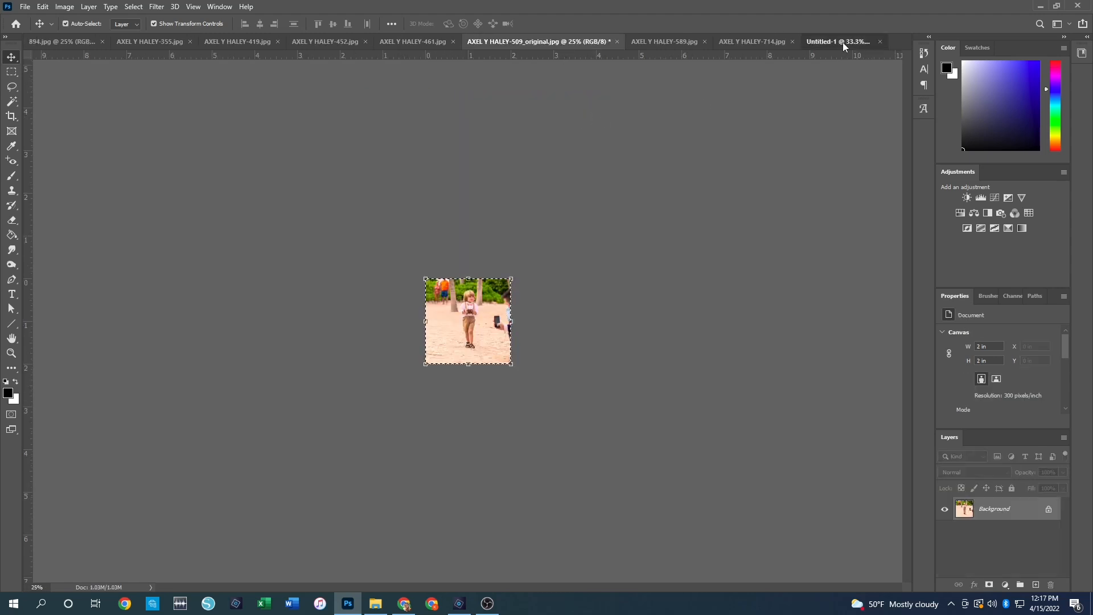
{"action": "key", "text": "ctrl+c"}
{"action": "left_click", "coordinate": [844, 43]}
{"action": "key", "text": "ctrl+v"}
{"action": "left_click_drag", "start_coordinate": [470, 304], "coordinate": [526, 361]}
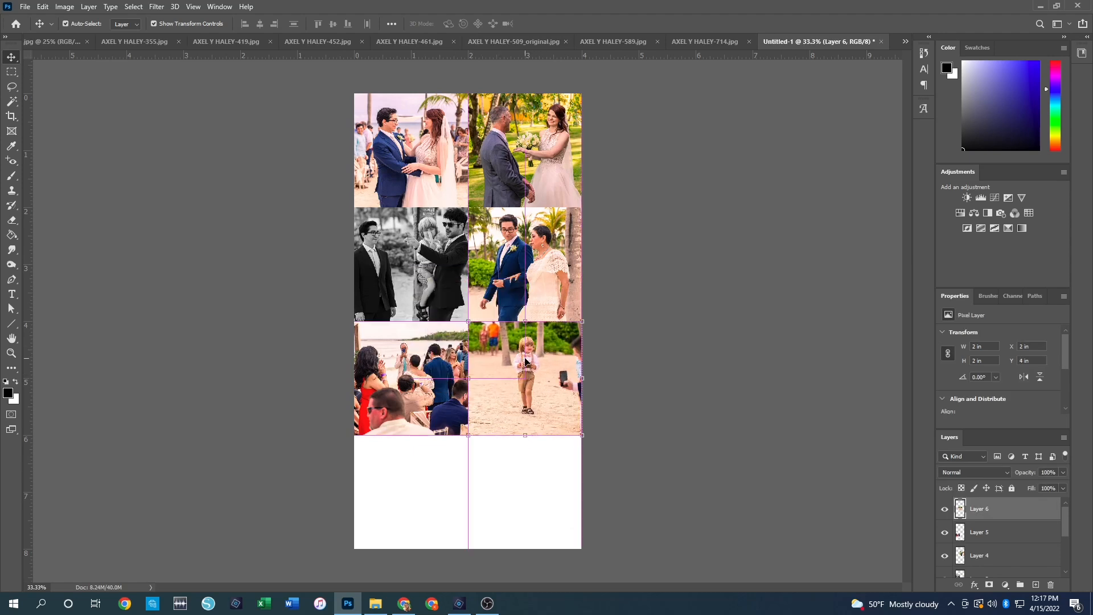
- Copy the whole cropped 589 photo into the collage, snap it into the bottom-left cell and deselect it
{"action": "left_click", "coordinate": [638, 40]}
{"action": "key", "text": "ctrl+a"}
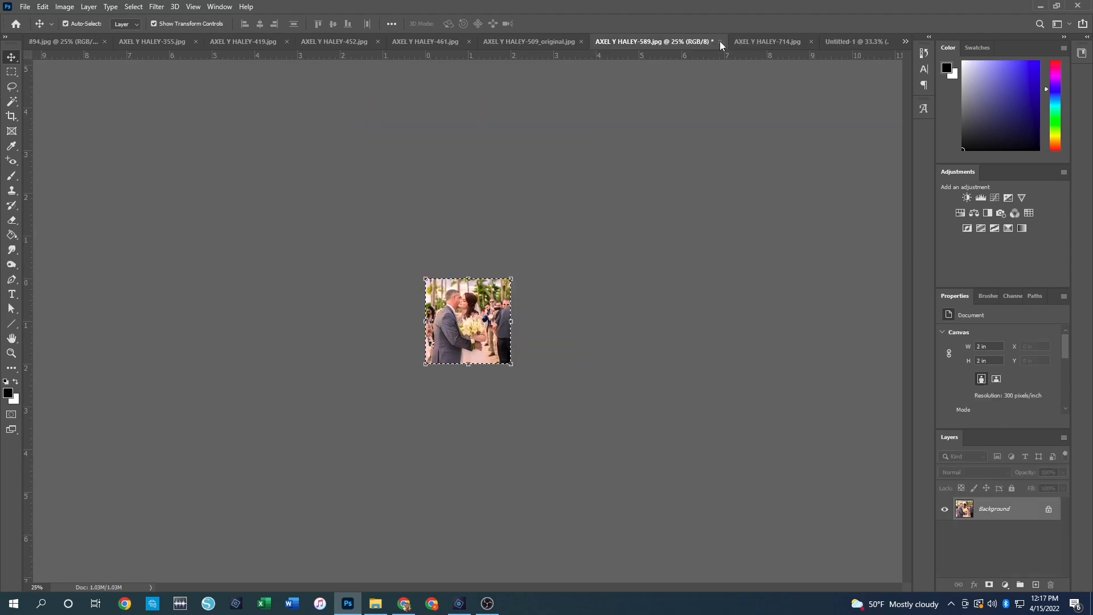
{"action": "left_click", "coordinate": [720, 42]}
{"action": "left_click", "coordinate": [613, 230]}
{"action": "key", "text": "ctrl+c"}
{"action": "left_click", "coordinate": [846, 42]}
{"action": "key", "text": "ctrl+v"}
{"action": "left_click_drag", "start_coordinate": [455, 298], "coordinate": [406, 451]}
{"action": "left_click", "coordinate": [739, 93]}
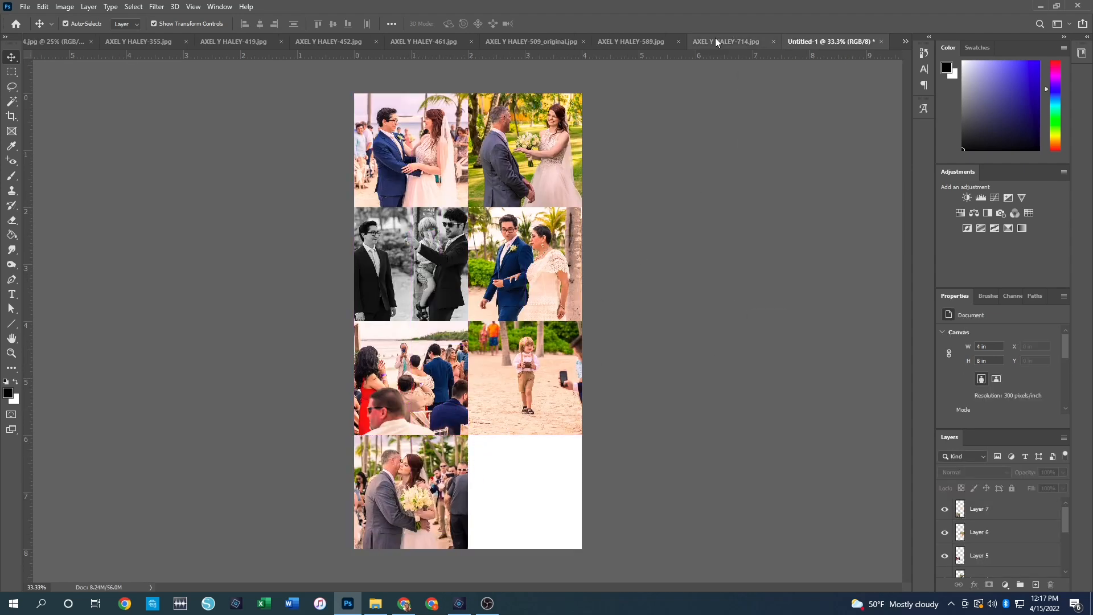
- Copy the cropped 714 photo into the collage and snap it into the empty bottom-right cell
{"action": "left_click", "coordinate": [716, 42]}
{"action": "left_click", "coordinate": [849, 42]}
{"action": "key", "text": "ctrl+v"}
{"action": "left_click_drag", "start_coordinate": [455, 256], "coordinate": [512, 427]}
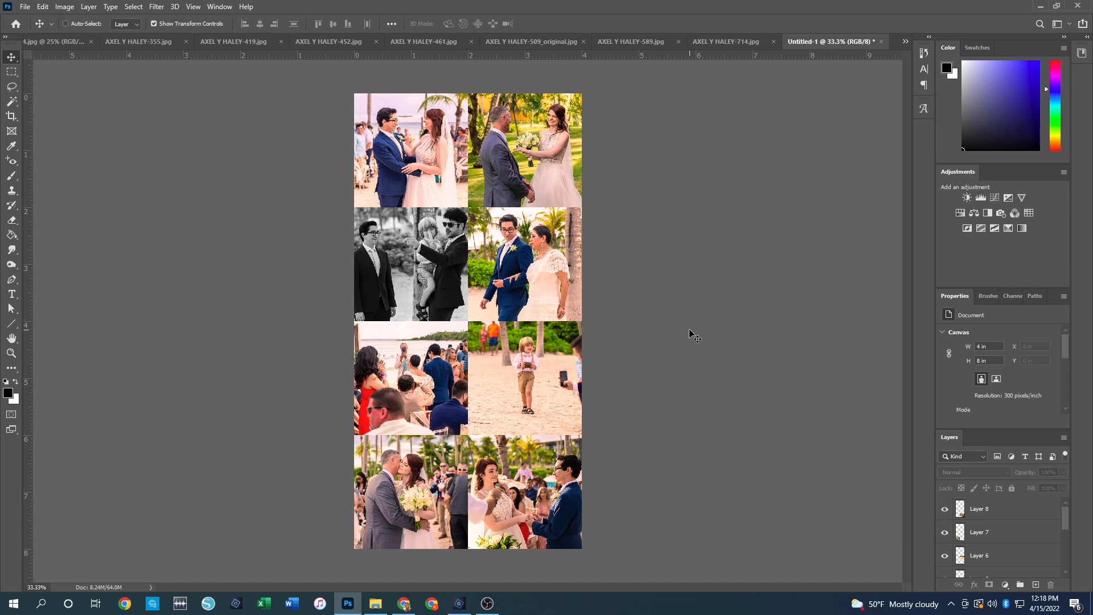
- Create a new blank document 6 in wide and 4 in high at 300 pixels/inch
{"action": "key", "text": "ctrl+n"}
{"action": "left_click", "coordinate": [512, 205]}
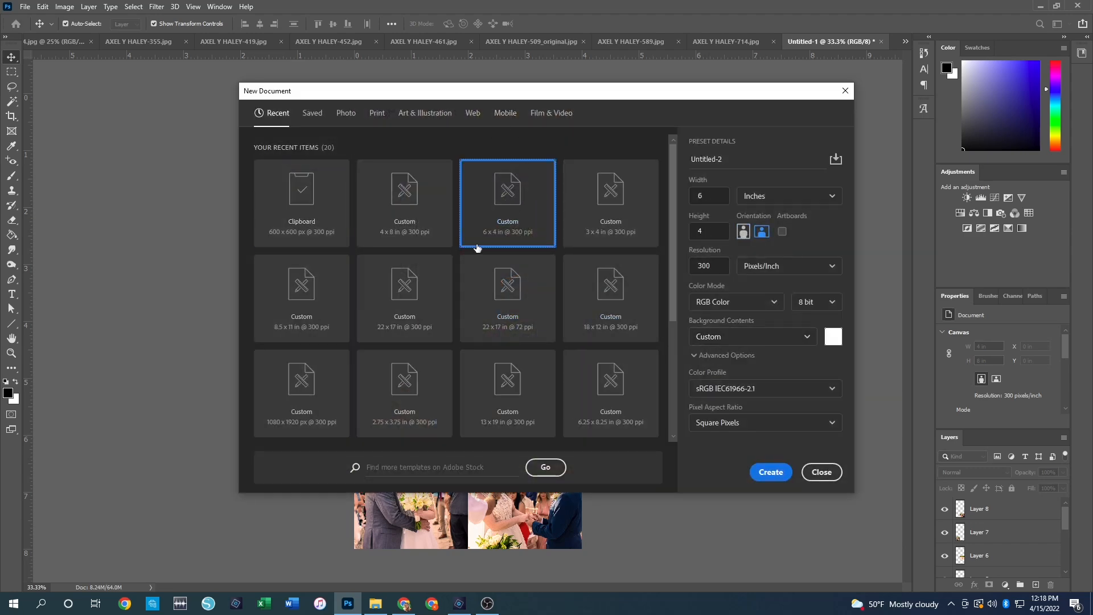
{"action": "left_click", "coordinate": [763, 475]}
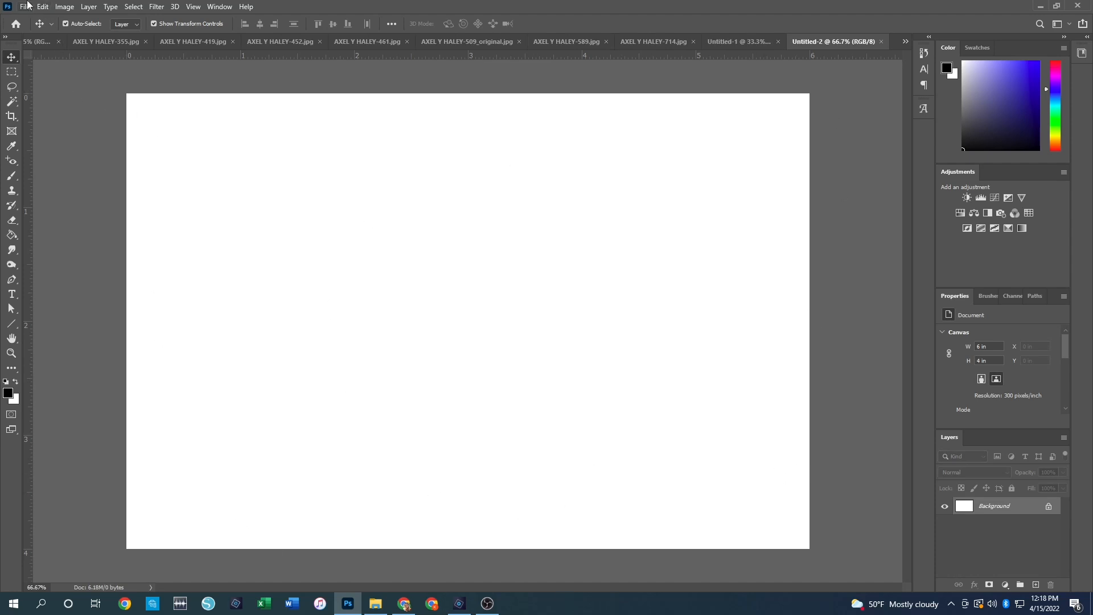
- Open the image 3x4 Photo Wedding.jpg from the 07. Photo Collages folder
{"action": "key", "text": "ctrl+o"}
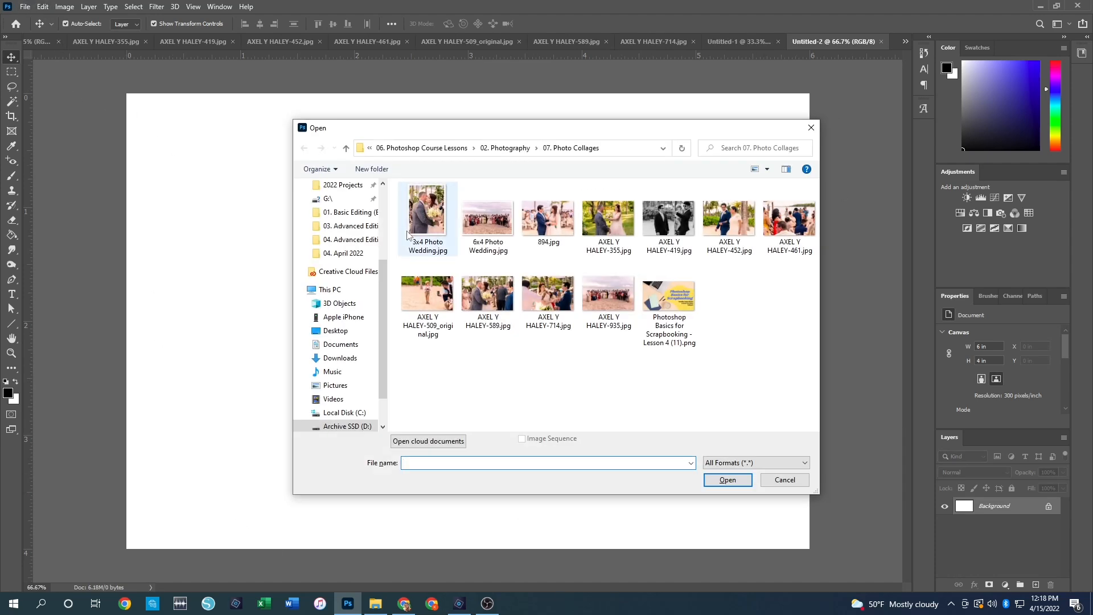
{"action": "left_click", "coordinate": [428, 228]}
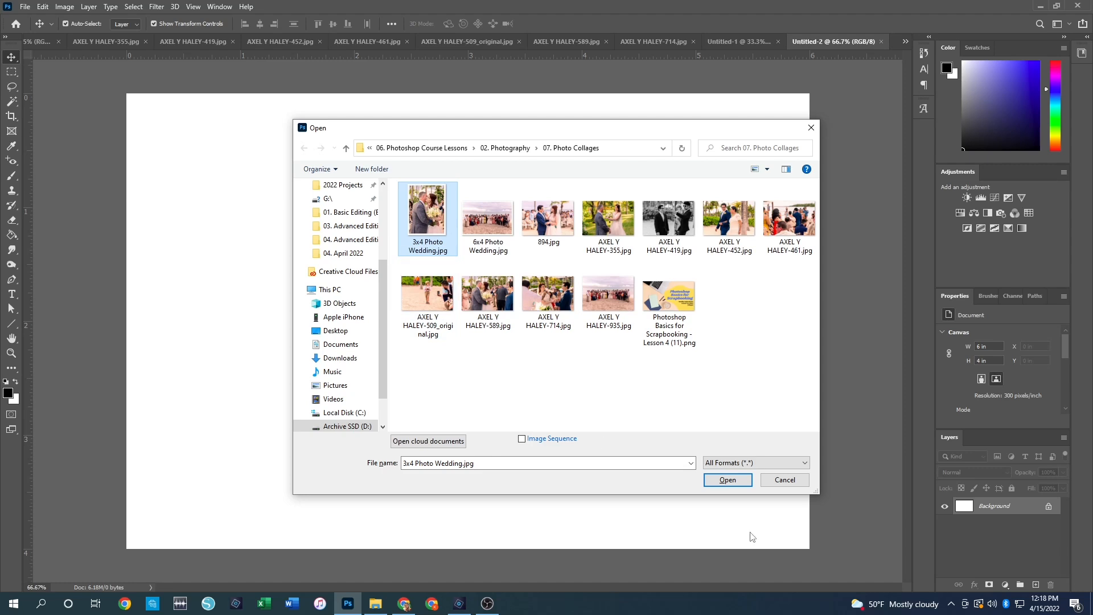
{"action": "left_click", "coordinate": [734, 482]}
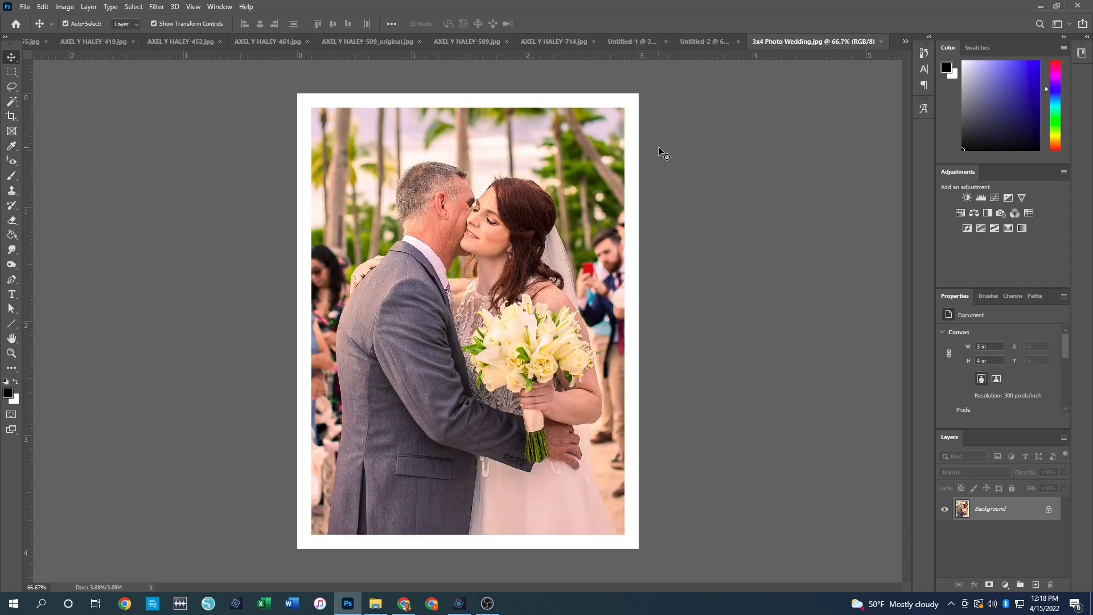
- Copy the whole 3x4 wedding photo into the blank 6 × 4 in document, snap it to the left half and deselect it
{"action": "key", "text": "ctrl"}
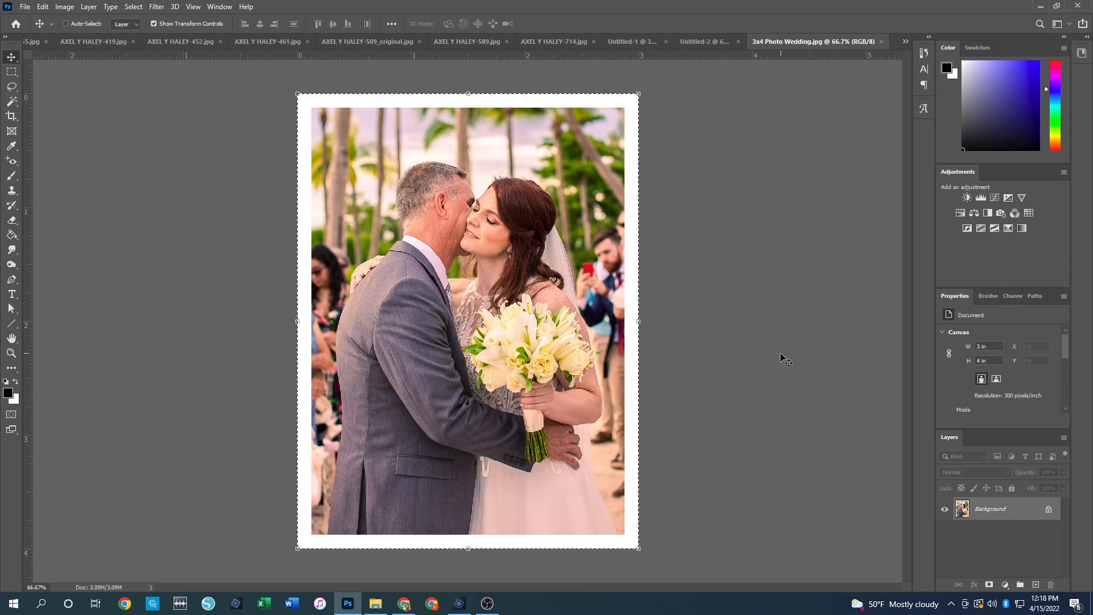
{"action": "key", "text": "ctrl+a"}
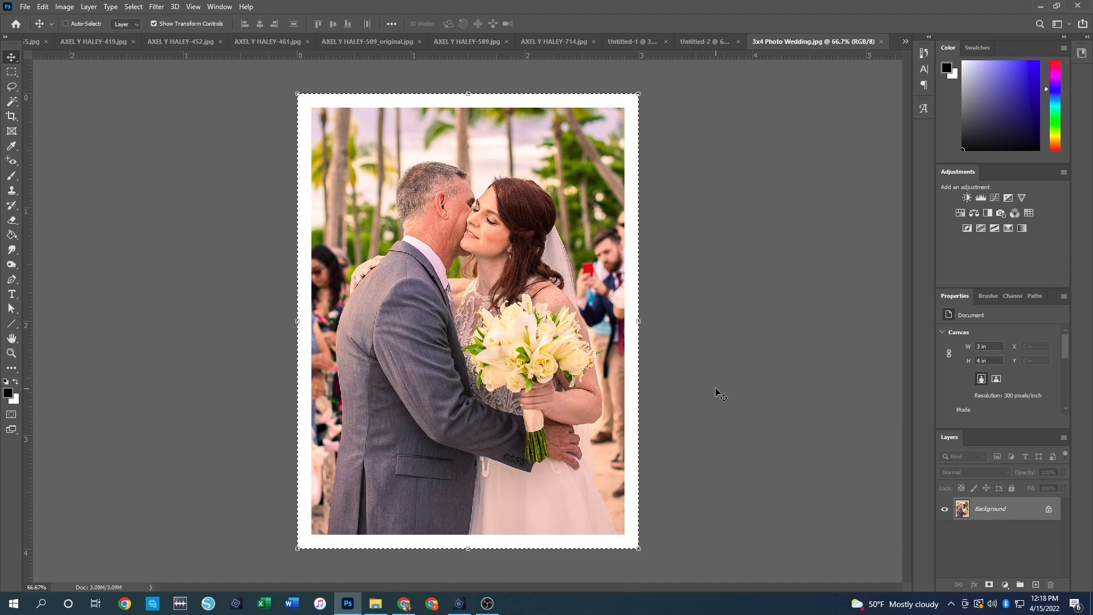
{"action": "left_click", "coordinate": [701, 41]}
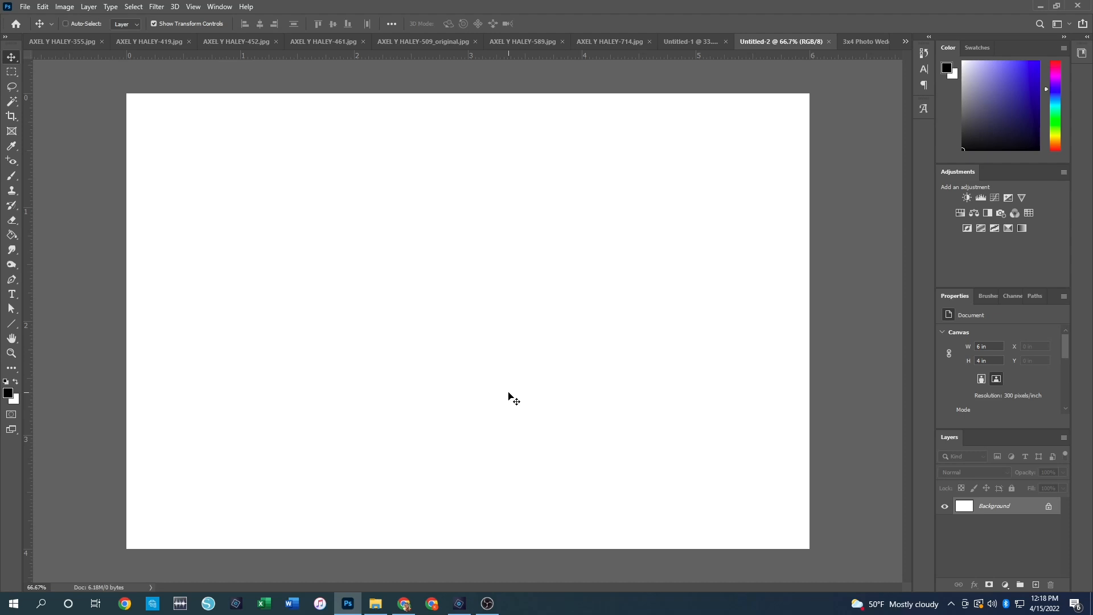
{"action": "key", "text": "ctrl+v"}
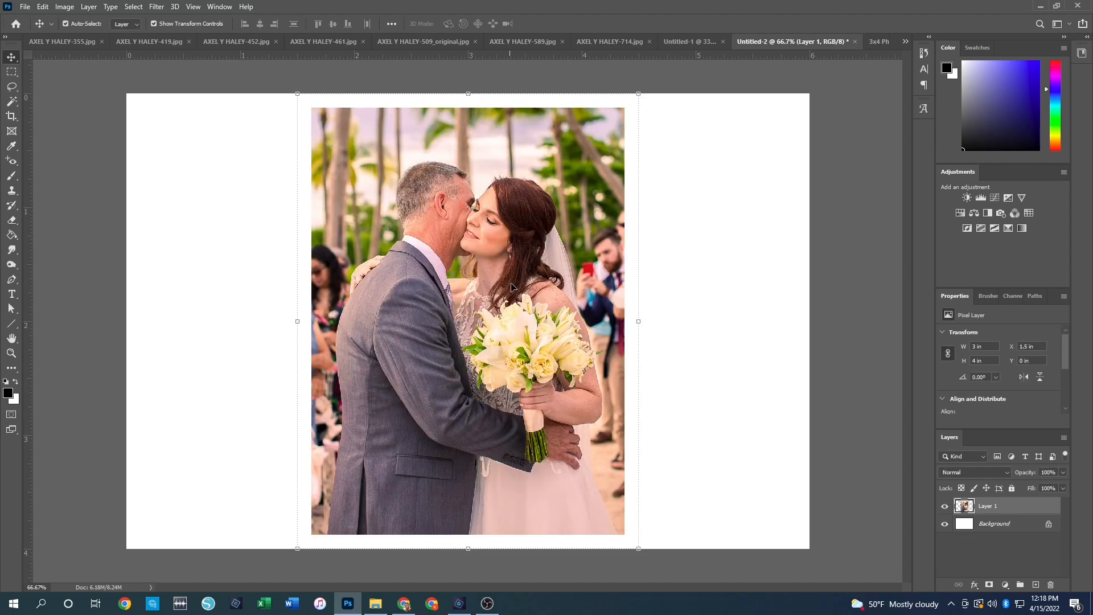
{"action": "left_click_drag", "start_coordinate": [506, 342], "coordinate": [351, 332]}
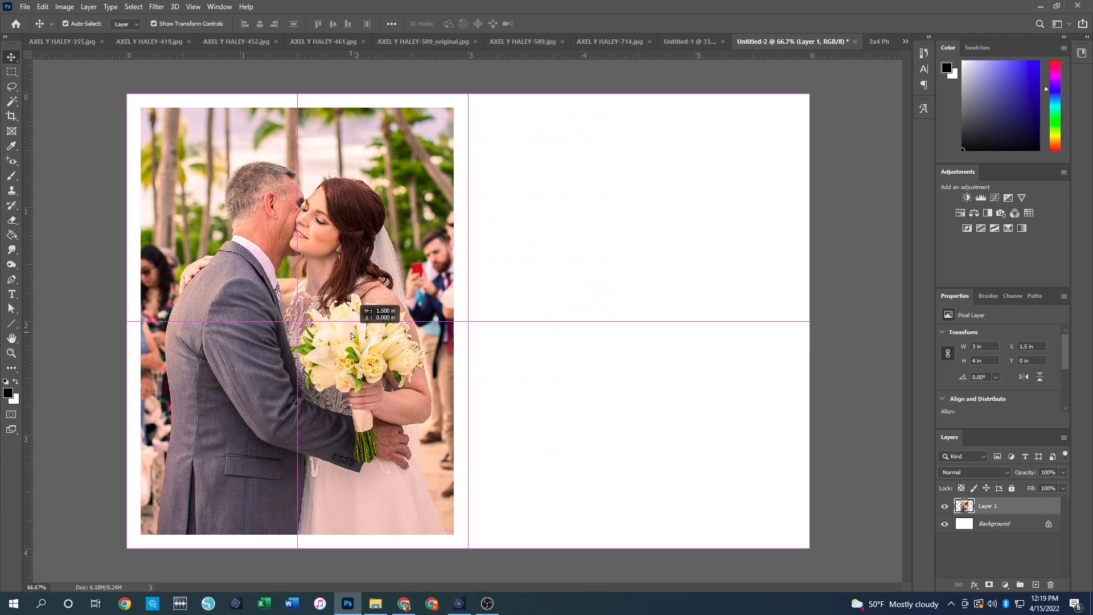
{"action": "left_click_drag", "start_coordinate": [350, 332], "coordinate": [351, 333]}
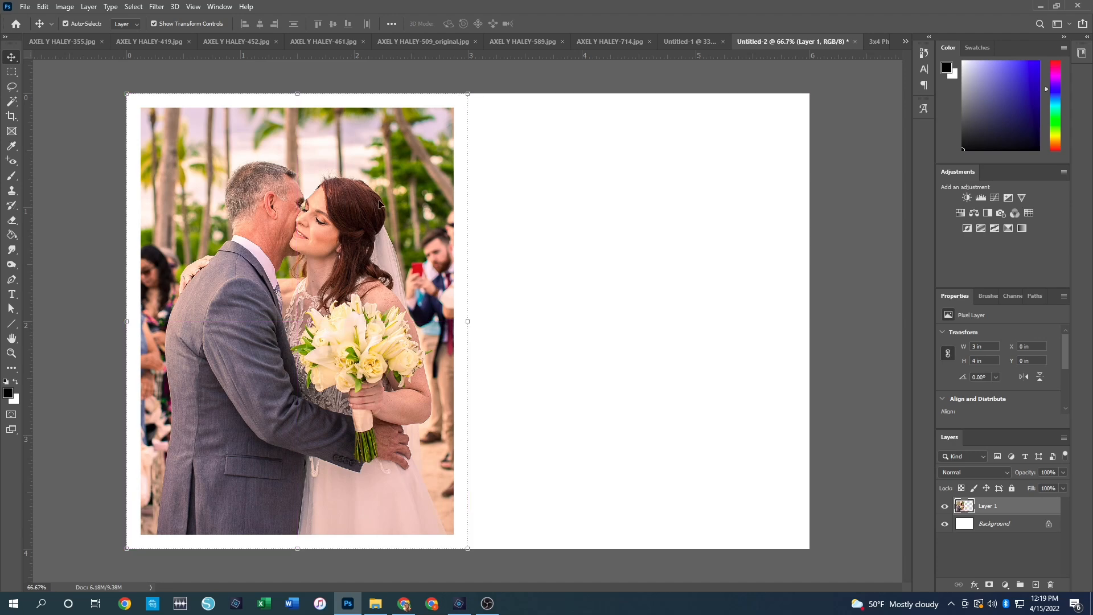
{"action": "left_click", "coordinate": [673, 322]}
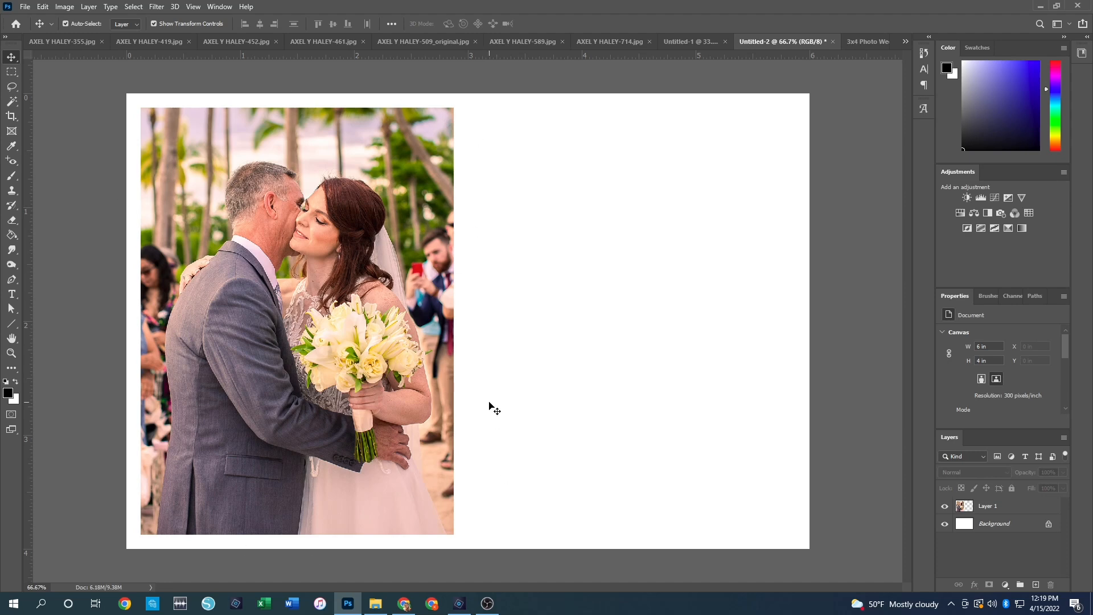
- Paste a second copy of the 3x4 wedding photo, snap it to the canvas's right half and deselect it
{"action": "key", "text": "ctrl"}
{"action": "key", "text": "ctrl"}
{"action": "key", "text": "ctrl+v"}
{"action": "left_click_drag", "start_coordinate": [479, 282], "coordinate": [624, 275]}
{"action": "left_click", "coordinate": [865, 219]}
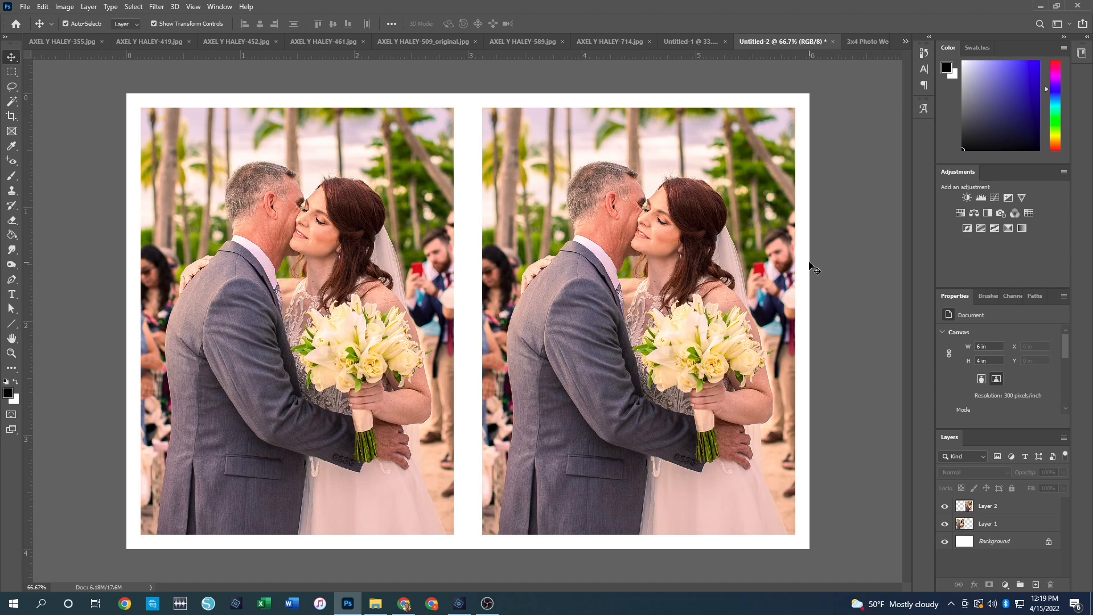
- Save the two-photo layout as a JPEG named 2-3x4 Photo Image 1 in the 07. Photo Collages folder
{"action": "key", "text": "ctrl"}
{"action": "key", "text": "ctrl+s"}
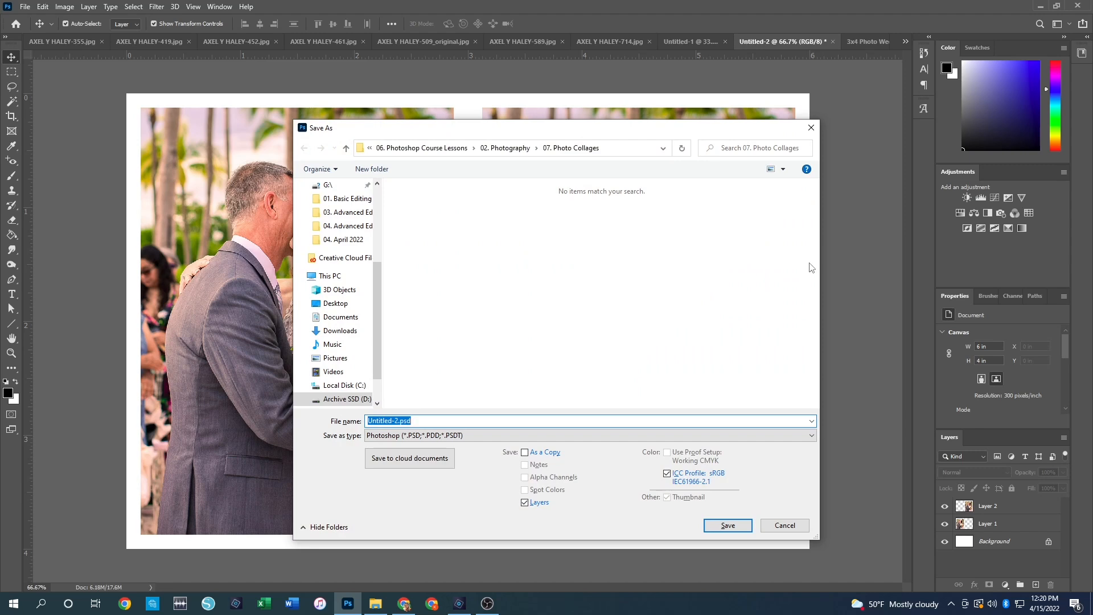
{"action": "type", "text": "2-3x4 Photo Image 1"}
{"action": "left_click", "coordinate": [432, 436]}
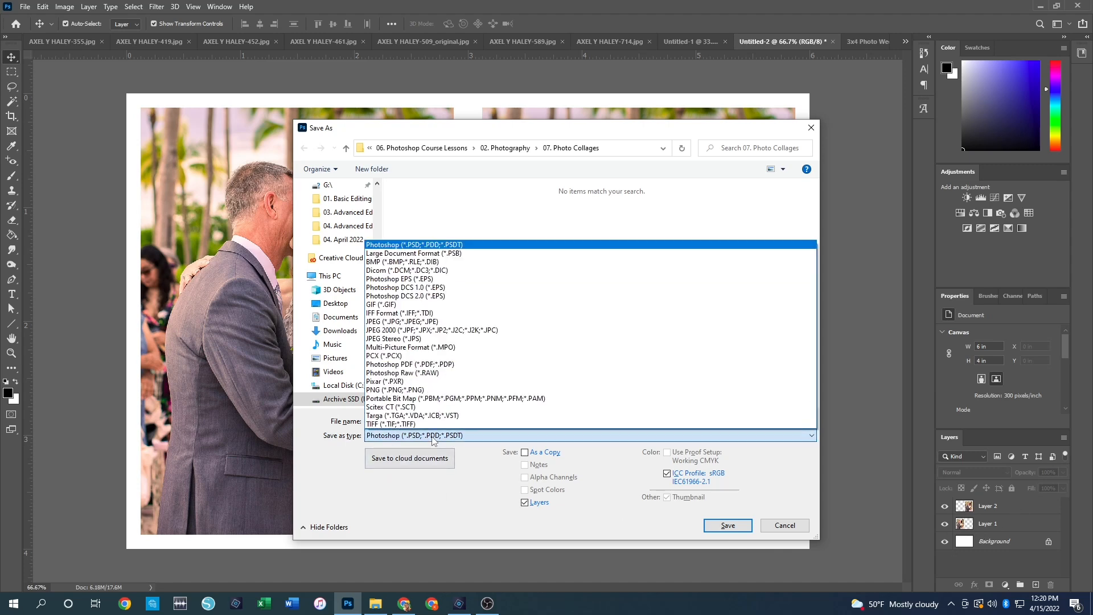
{"action": "left_click", "coordinate": [422, 322]}
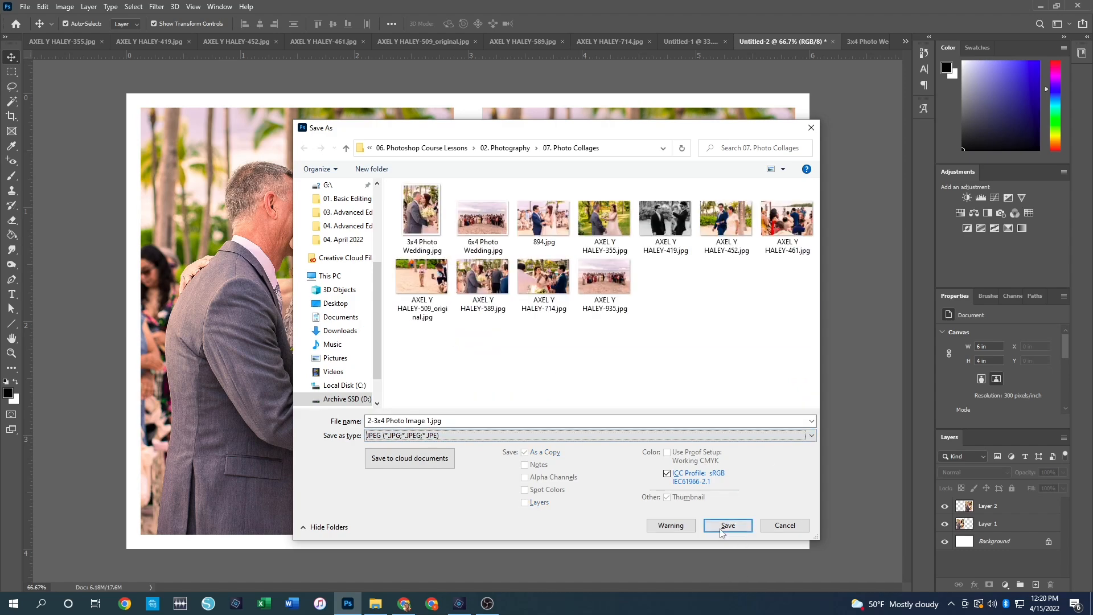
{"action": "left_click", "coordinate": [738, 524]}
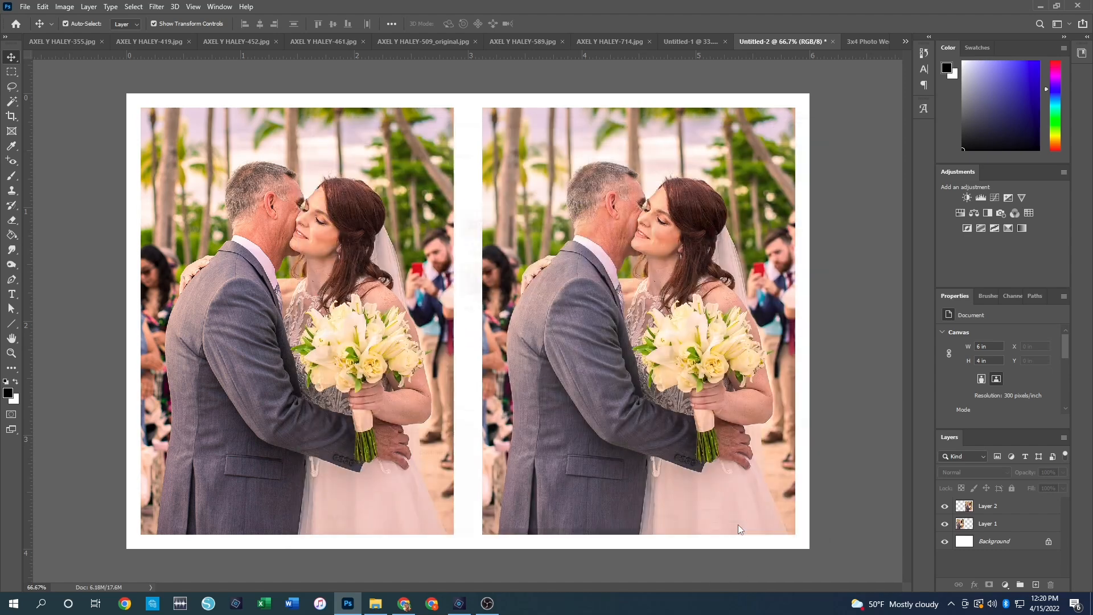
{"action": "left_click", "coordinate": [609, 151]}
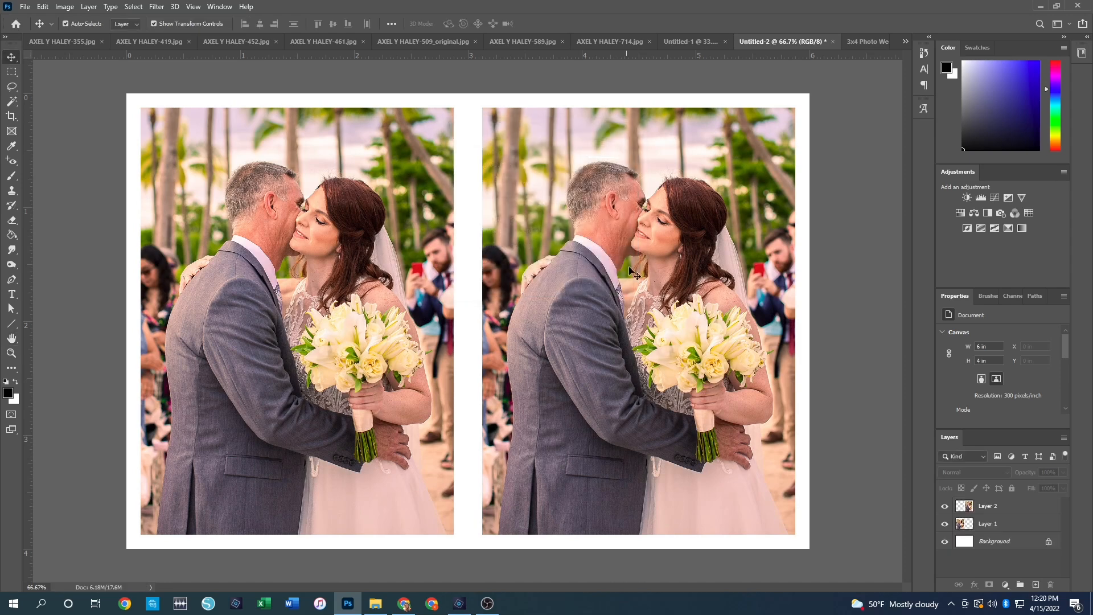
- Open the saved 2-3x4 Photo Image 1.jpg to check it, and return to the 3x4 Photo Wedding.jpg document
{"action": "left_click", "coordinate": [27, 6]}
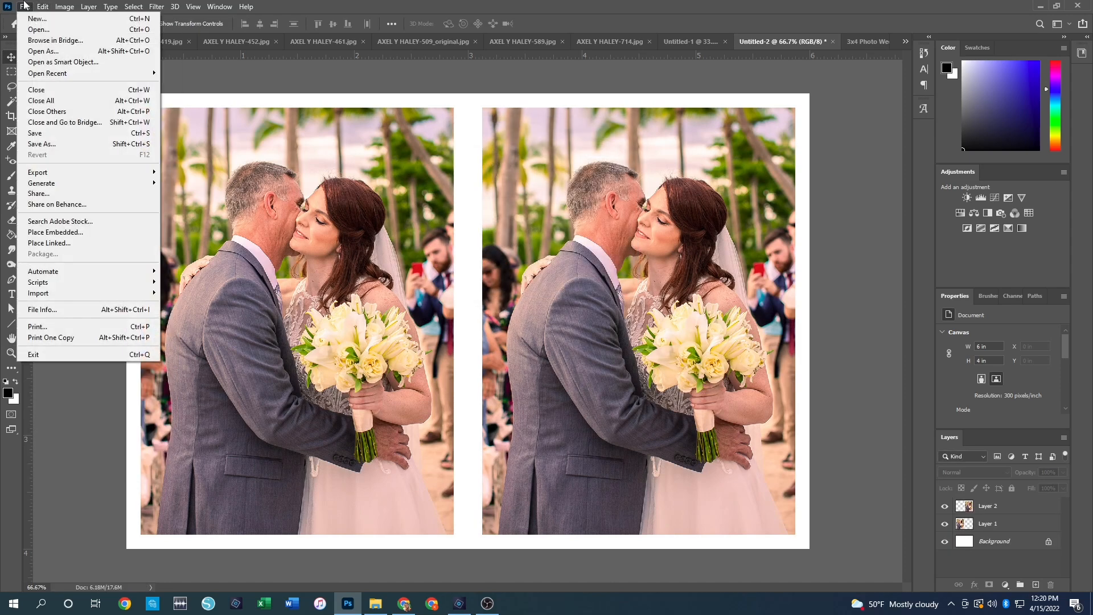
{"action": "left_click", "coordinate": [33, 31]}
{"action": "double_click", "coordinate": [427, 219]}
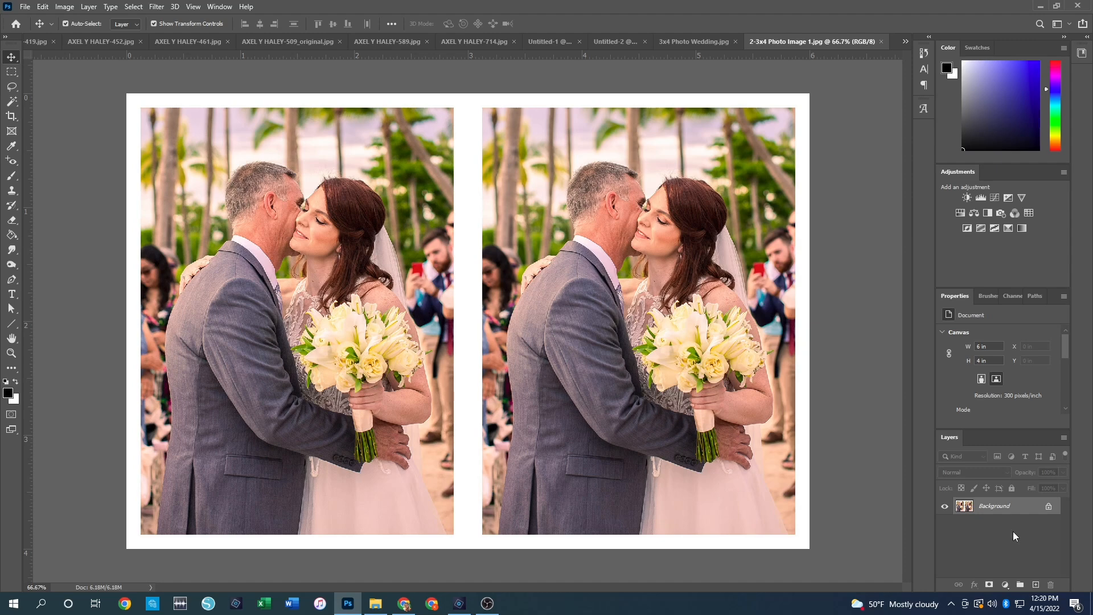
{"action": "left_click", "coordinate": [683, 41]}
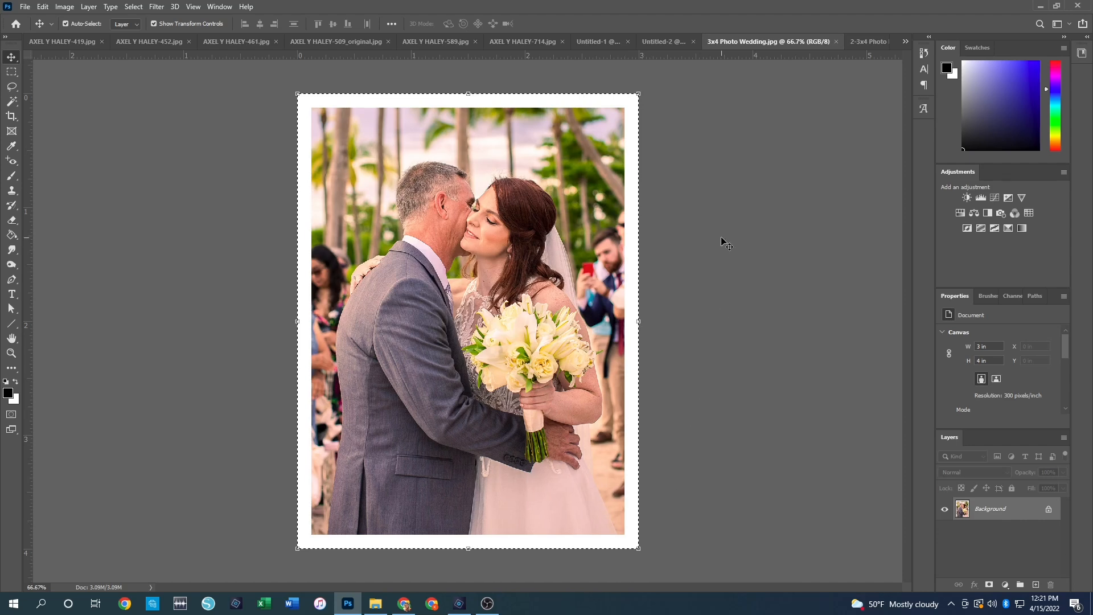
- Save the eight-photo 4 × 8 in collage as a layered Photoshop file named 4x8 Collage Photo in the 07. Photo Collages folder
{"action": "left_click", "coordinate": [659, 42]}
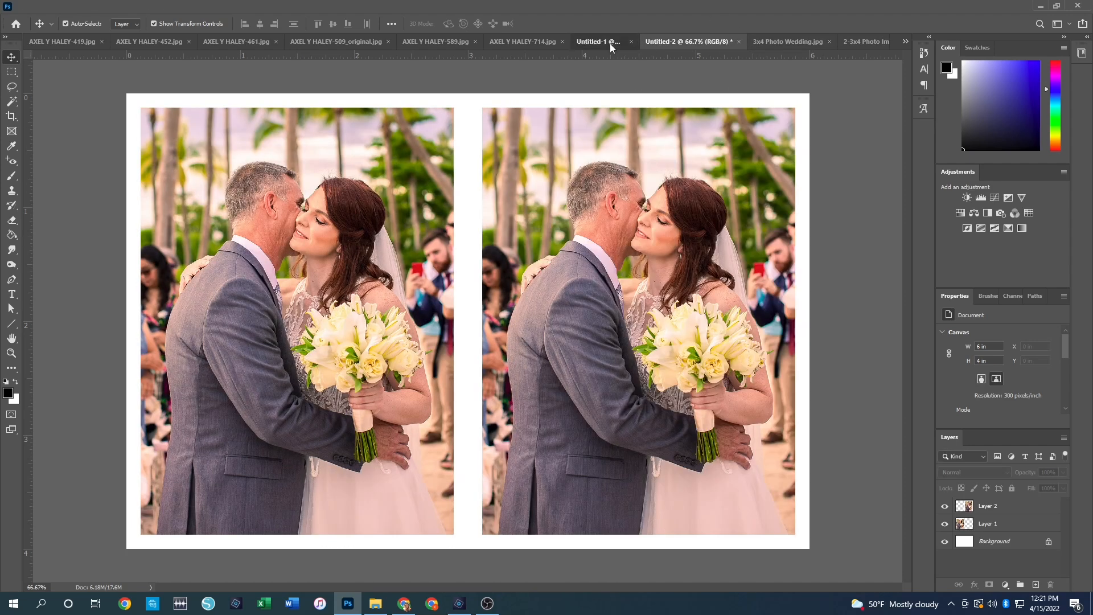
{"action": "left_click", "coordinate": [610, 43]}
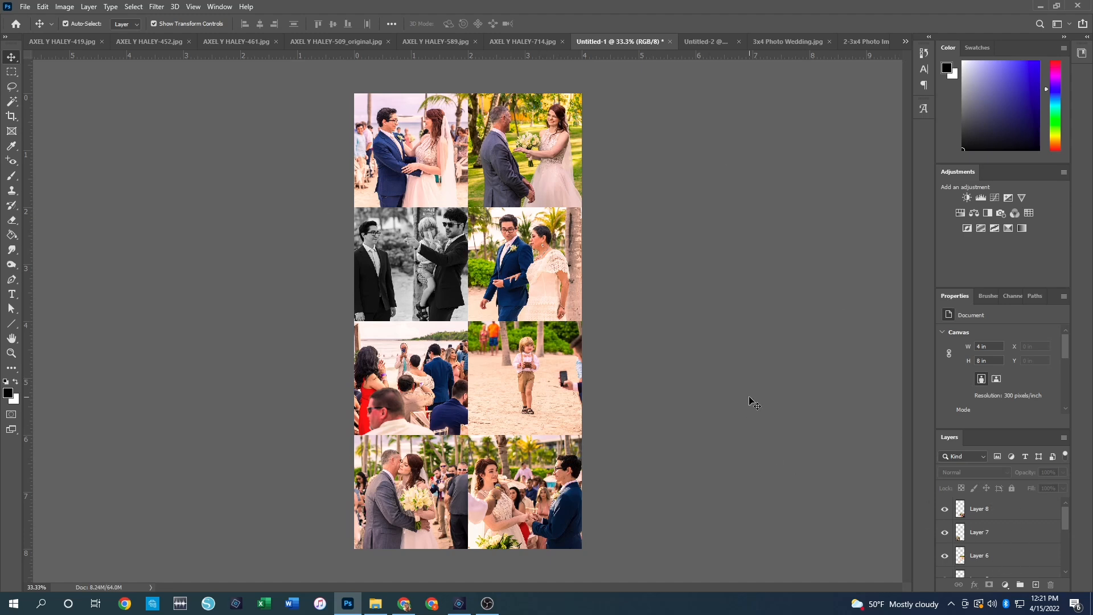
{"action": "key", "text": "ctrl+s"}
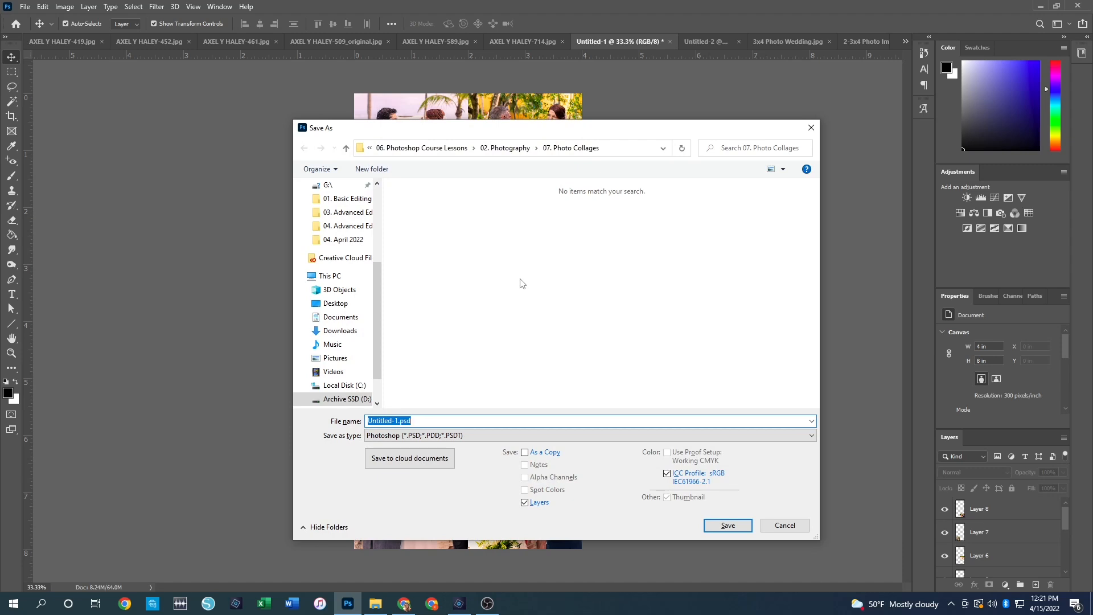
{"action": "type", "text": "4x8 Collage Photo"}
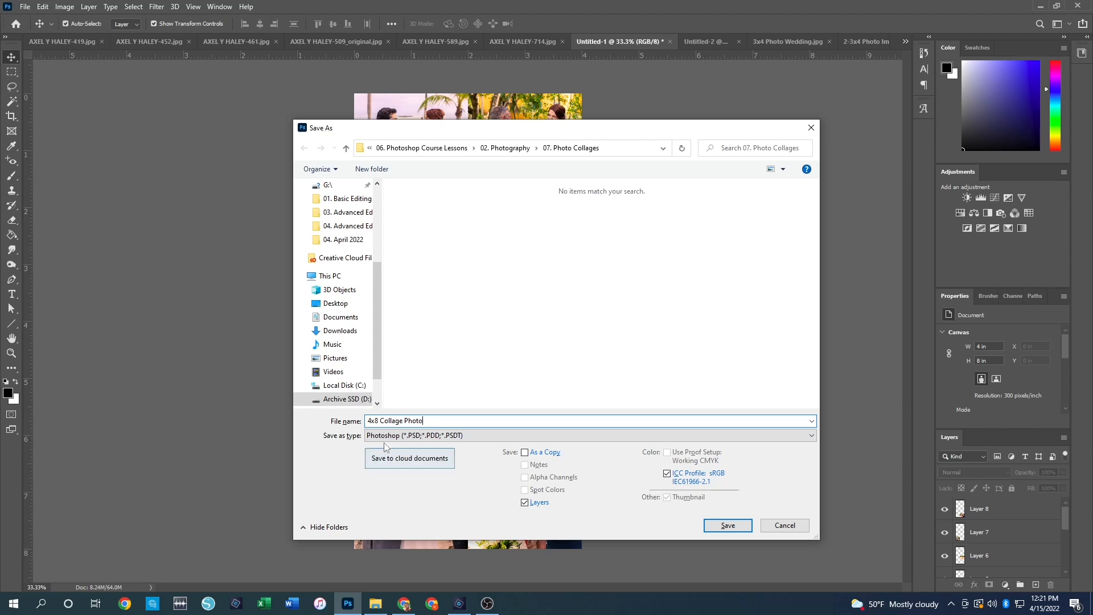
{"action": "left_click", "coordinate": [730, 525]}
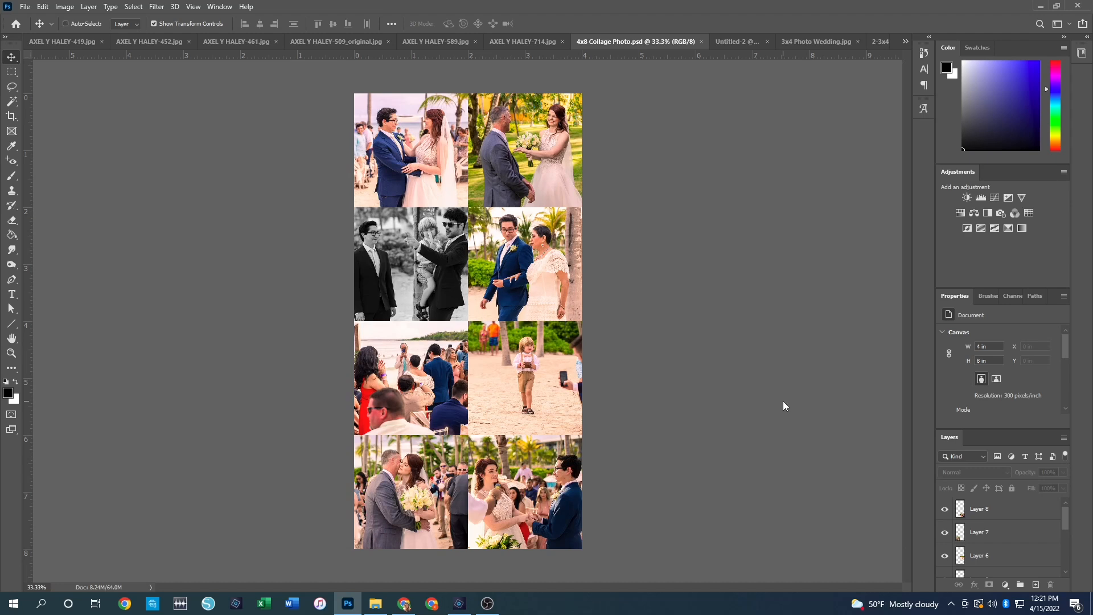
- Save a JPEG version of the 4x8 Collage Photo in the same folder at quality 9 (High), Progressive
{"action": "key", "text": "ctrl+shift+s"}
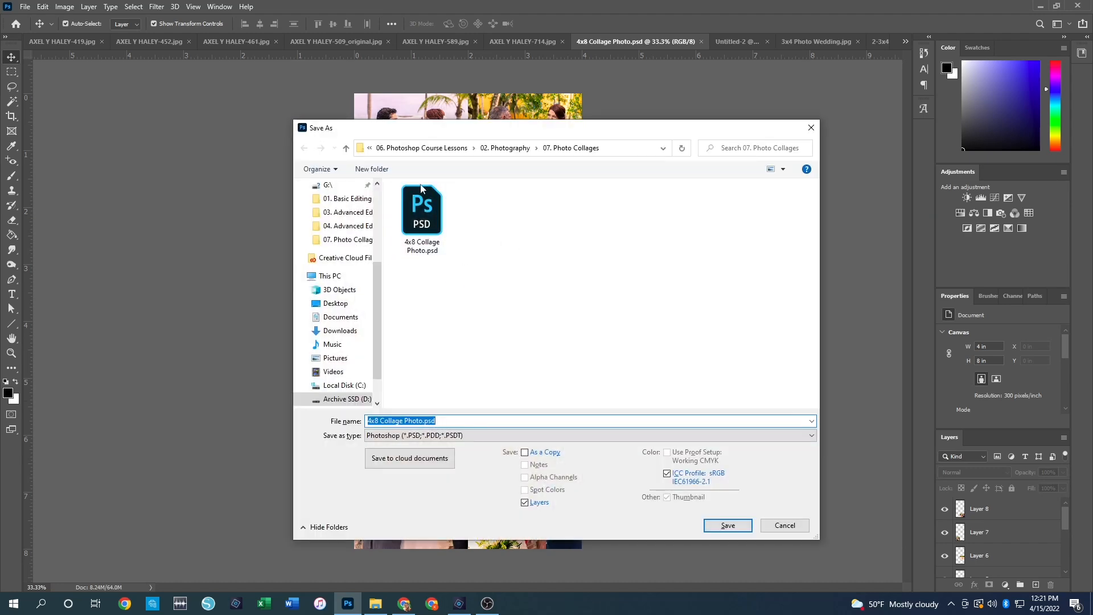
{"action": "left_click", "coordinate": [478, 436]}
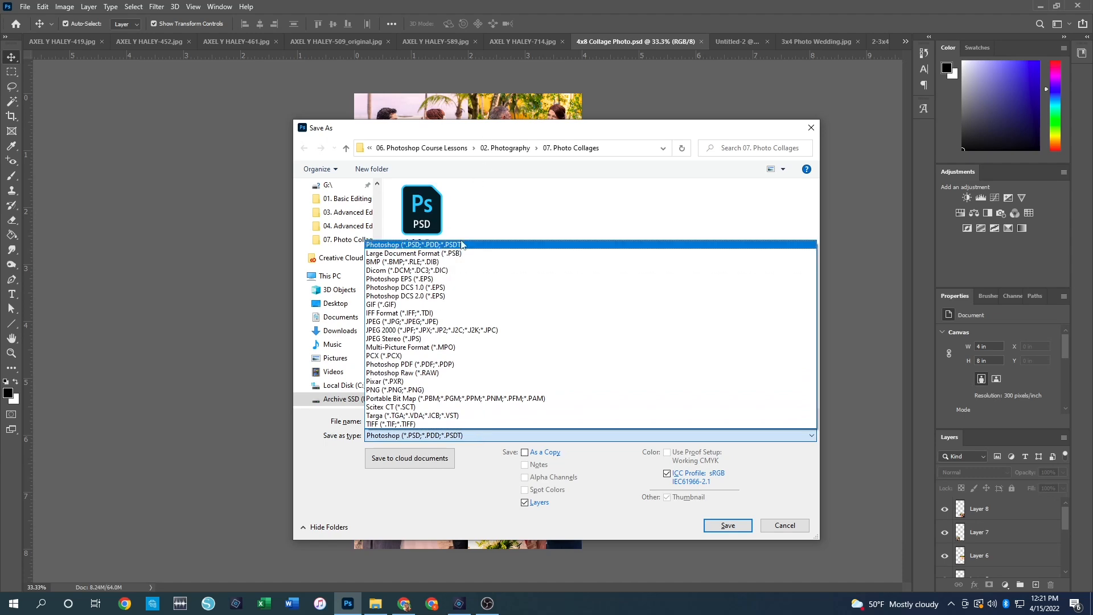
{"action": "left_click", "coordinate": [418, 322]}
{"action": "left_click", "coordinate": [728, 526]}
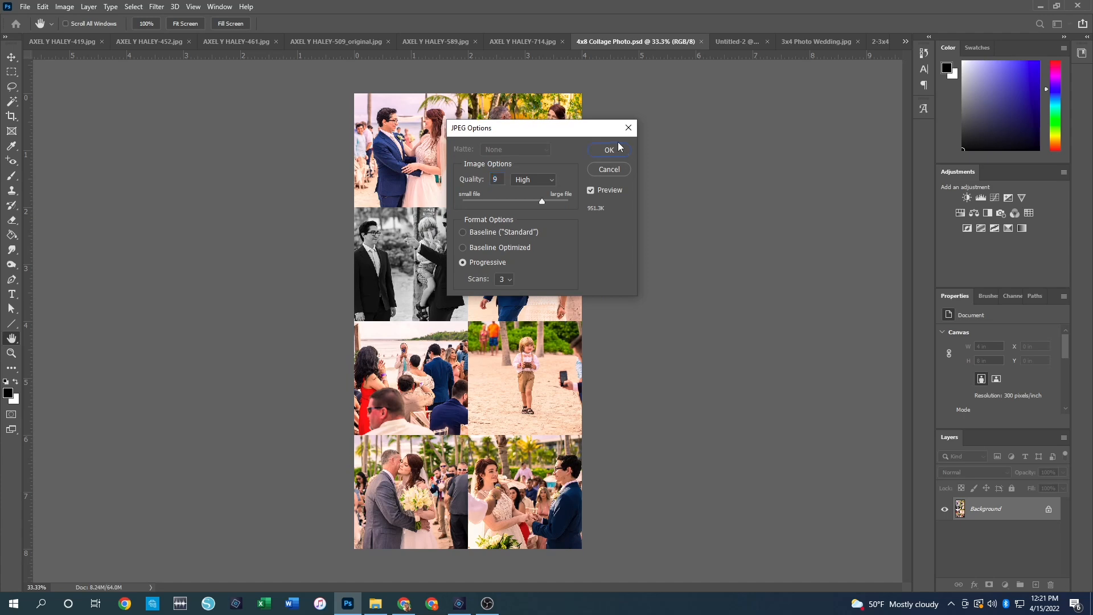
{"action": "left_click", "coordinate": [618, 148]}
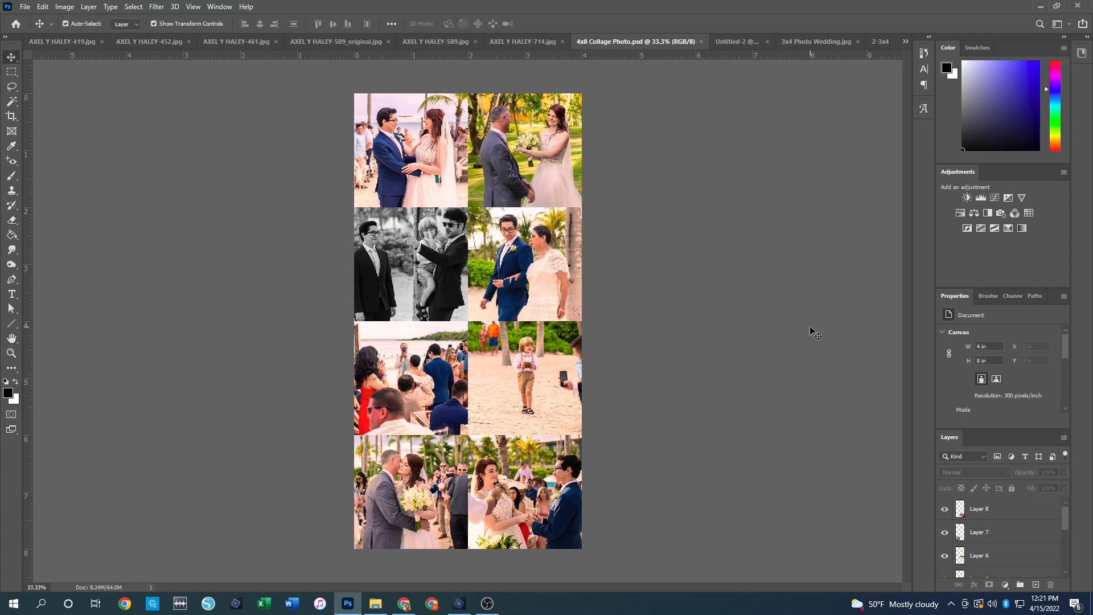
- Compare the JPG and PSD versions of 4x8 Collage Photo in the folder, and review the two-photo layout and the collage
{"action": "key", "text": "ctrl+o"}
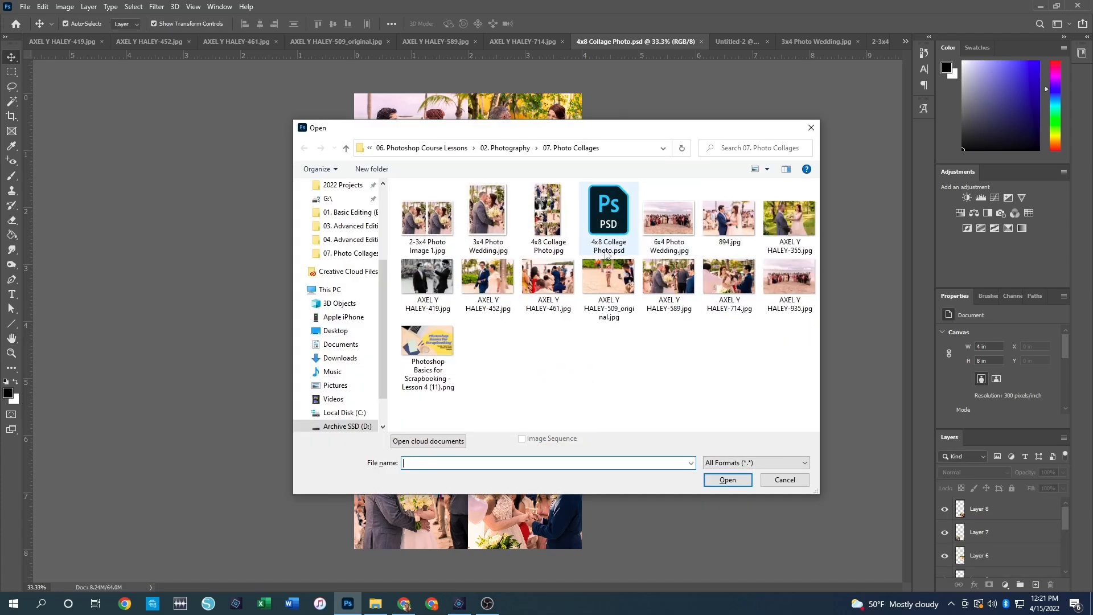
{"action": "left_click", "coordinate": [549, 222]}
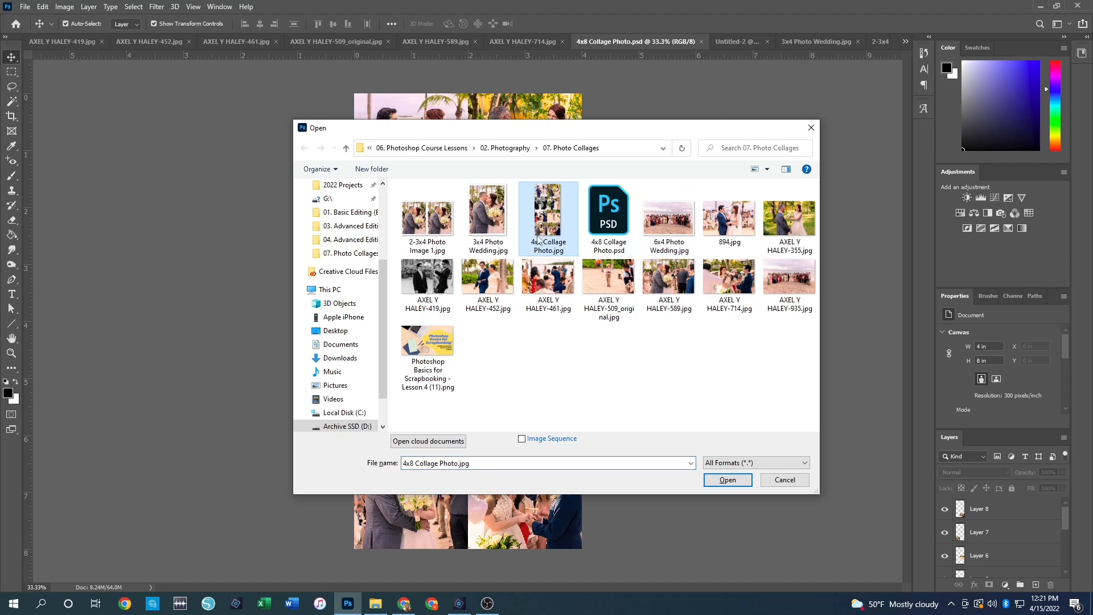
{"action": "left_click", "coordinate": [597, 197]}
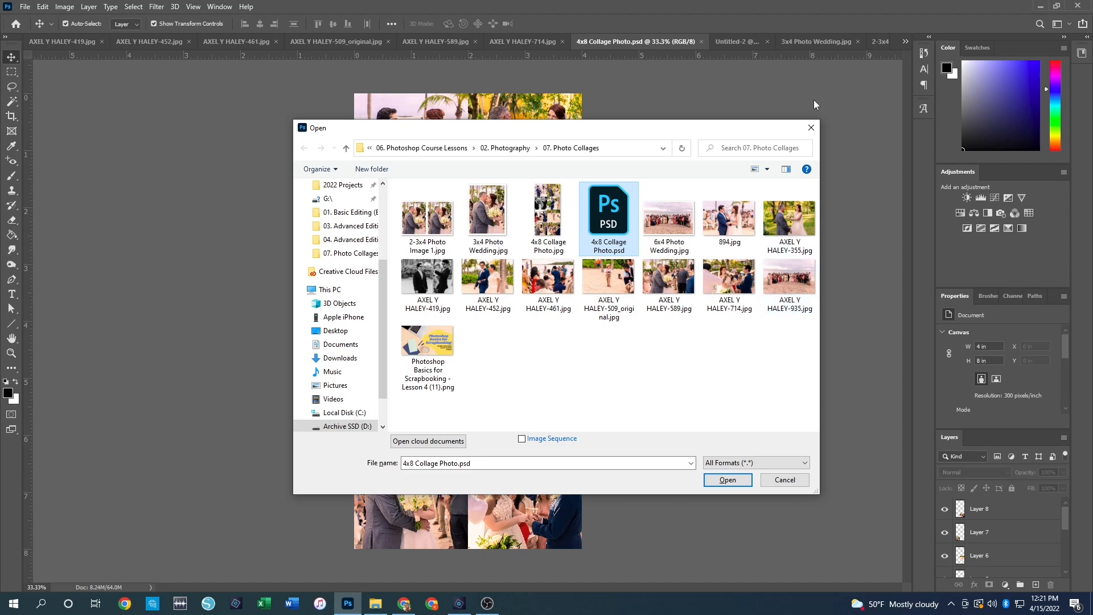
{"action": "left_click", "coordinate": [811, 128]}
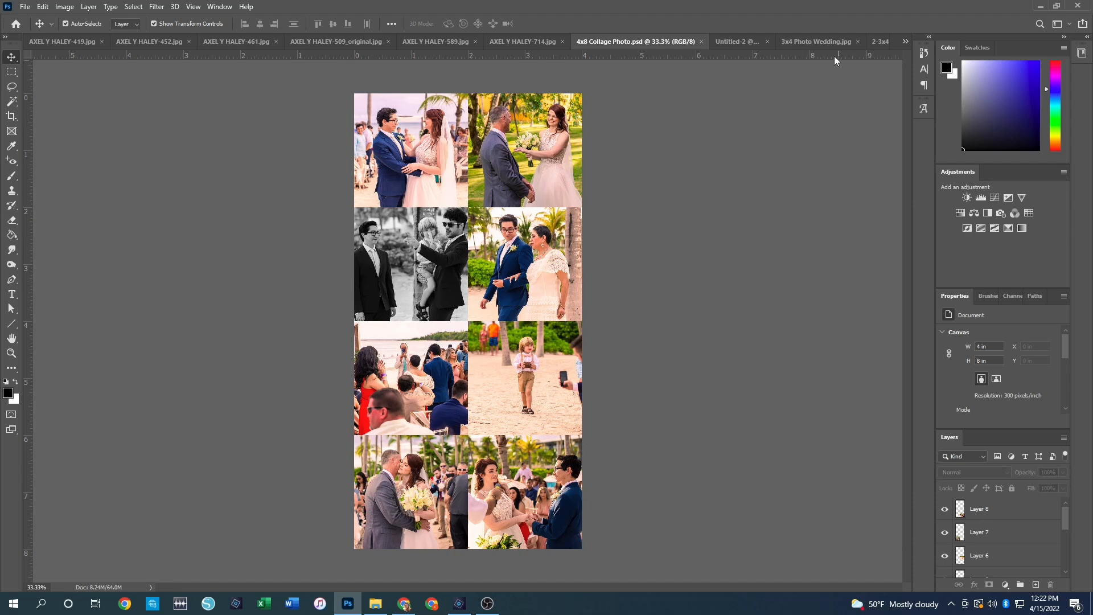
{"action": "left_click", "coordinate": [750, 41]}
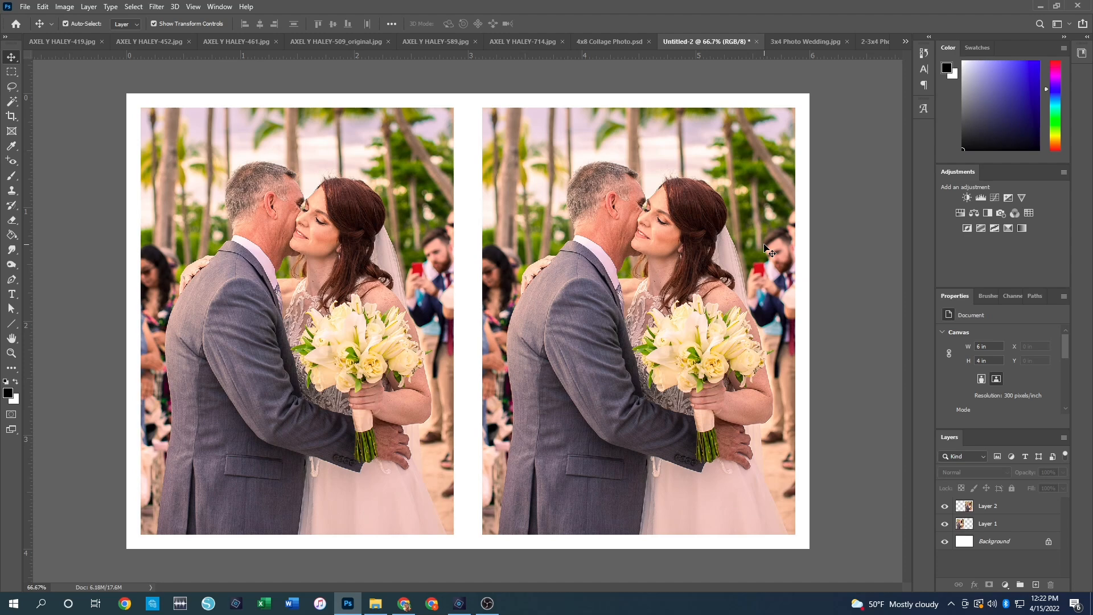
{"action": "left_click", "coordinate": [612, 43]}
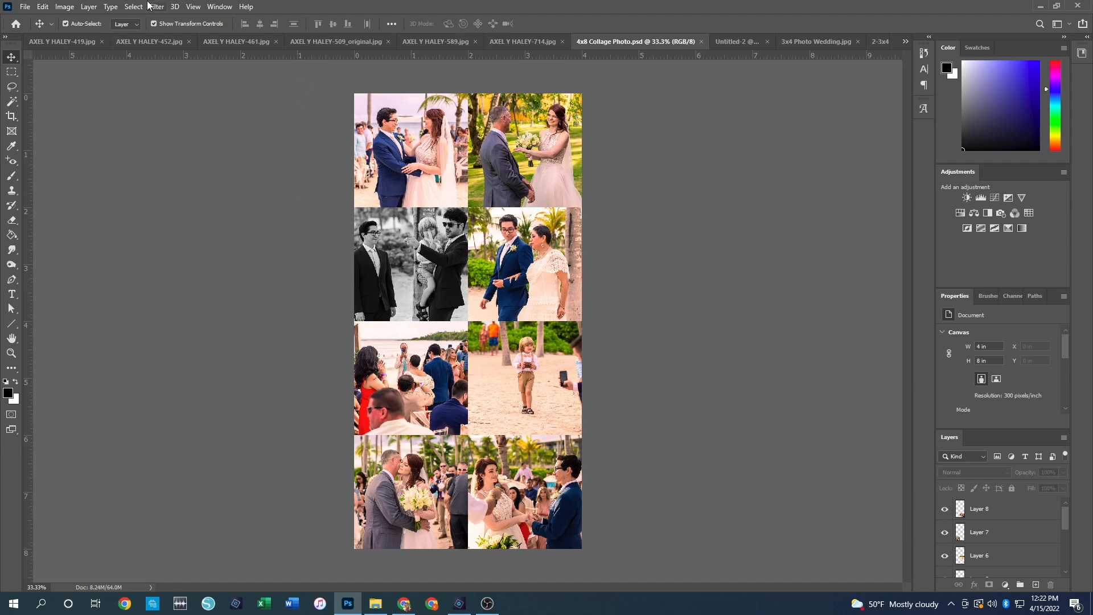
- Undo the crop of the 714 wedding photo and recrop it to 1.875 × 1.875 in at 300 px/in, framing the bride and groom
{"action": "left_click", "coordinate": [527, 42]}
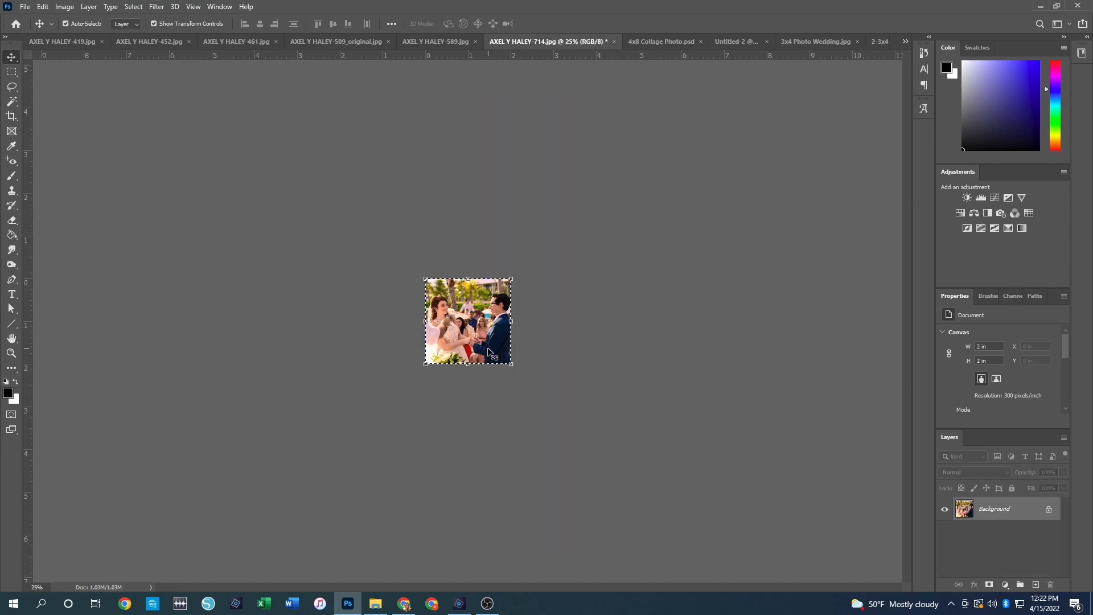
{"action": "key", "text": "ctrl+z"}
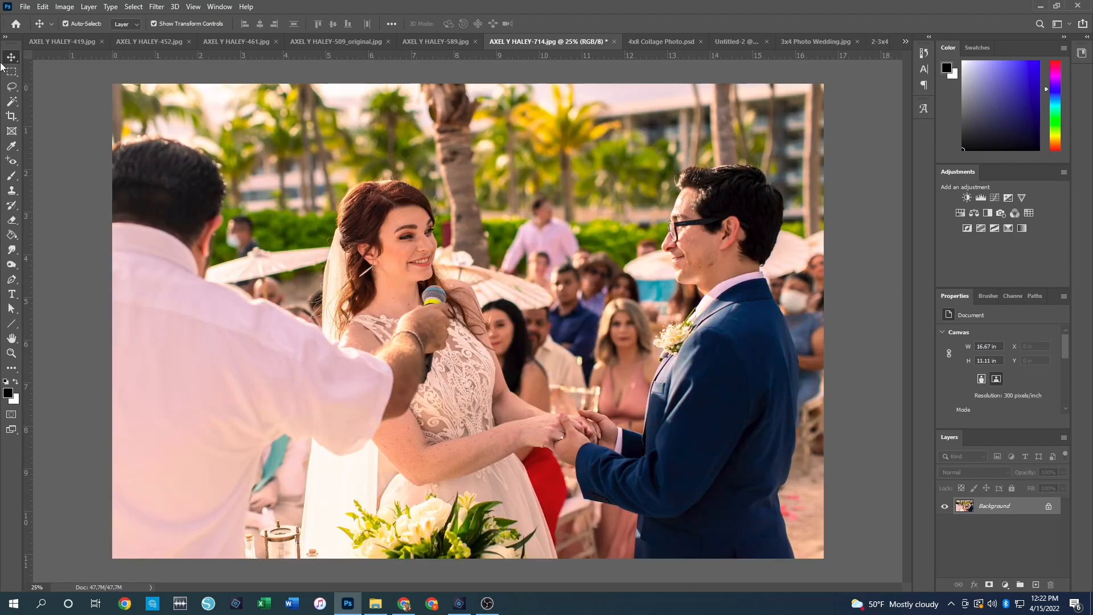
{"action": "left_click", "coordinate": [12, 119]}
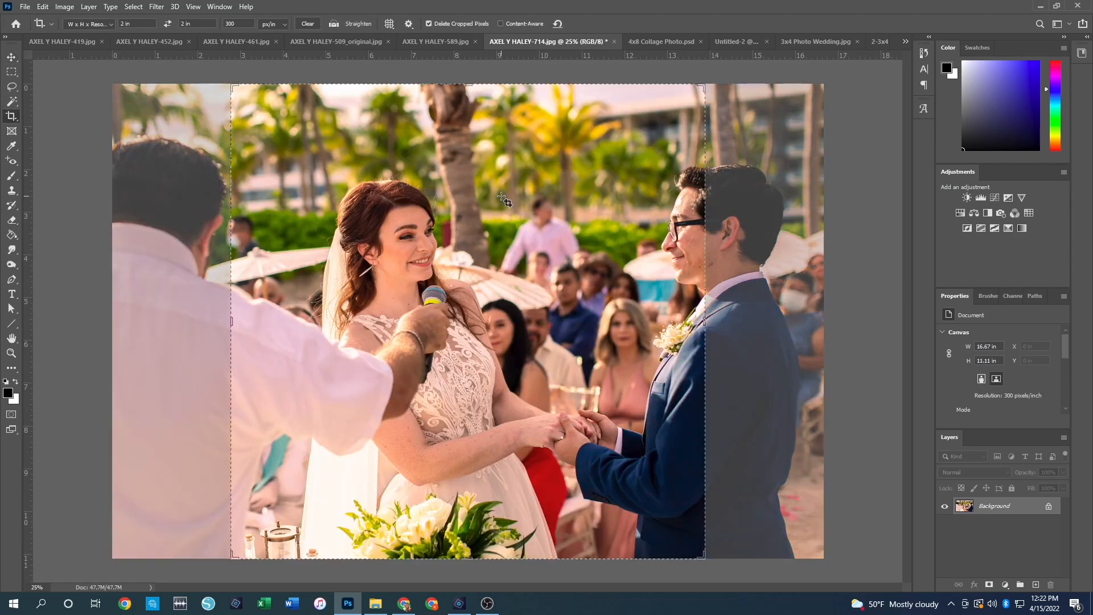
{"action": "left_click", "coordinate": [631, 297]}
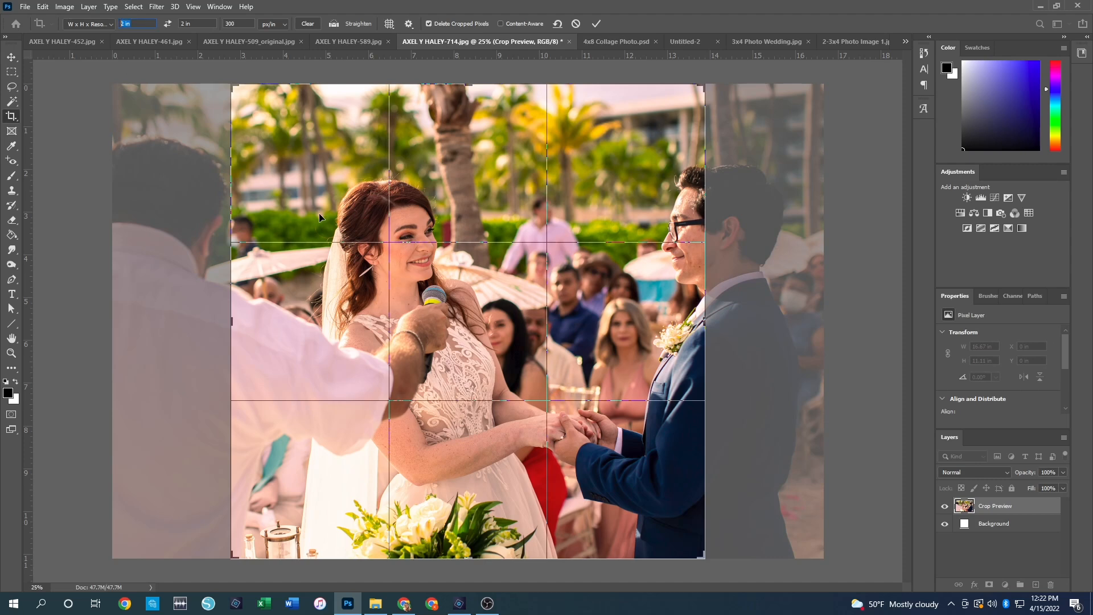
{"action": "type", "text": "1"}
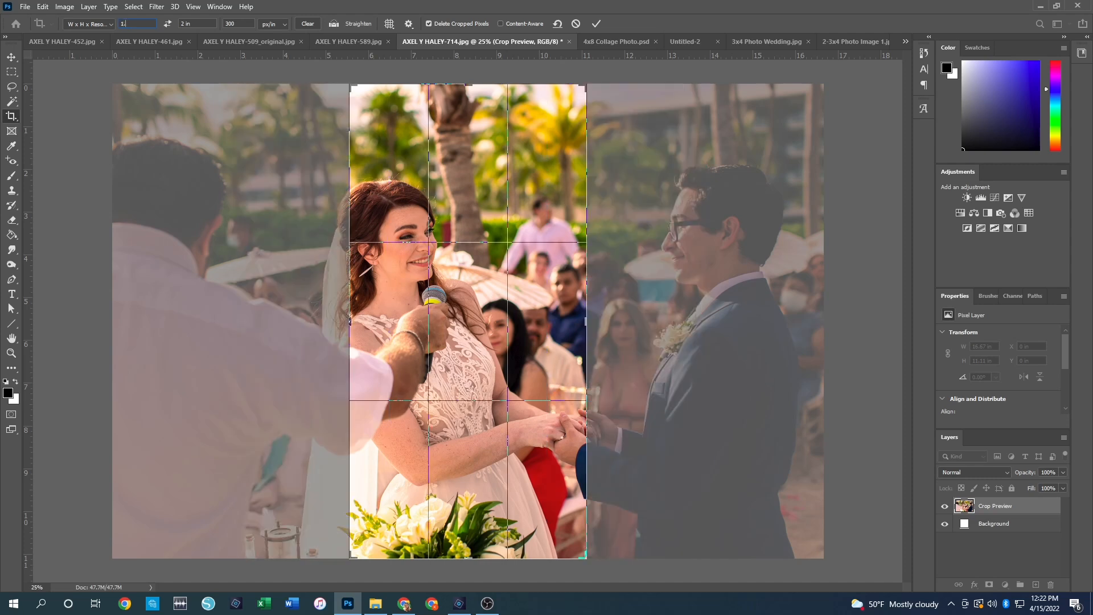
{"action": "type", "text": ".875"}
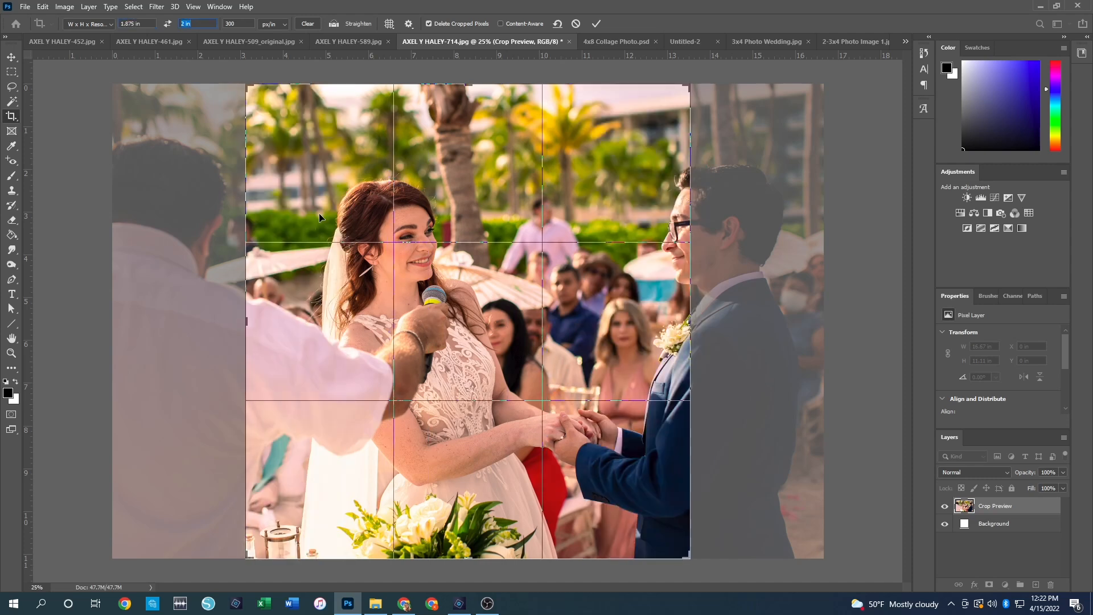
{"action": "type", "text": "1.875"}
{"action": "key", "text": "Tab"}
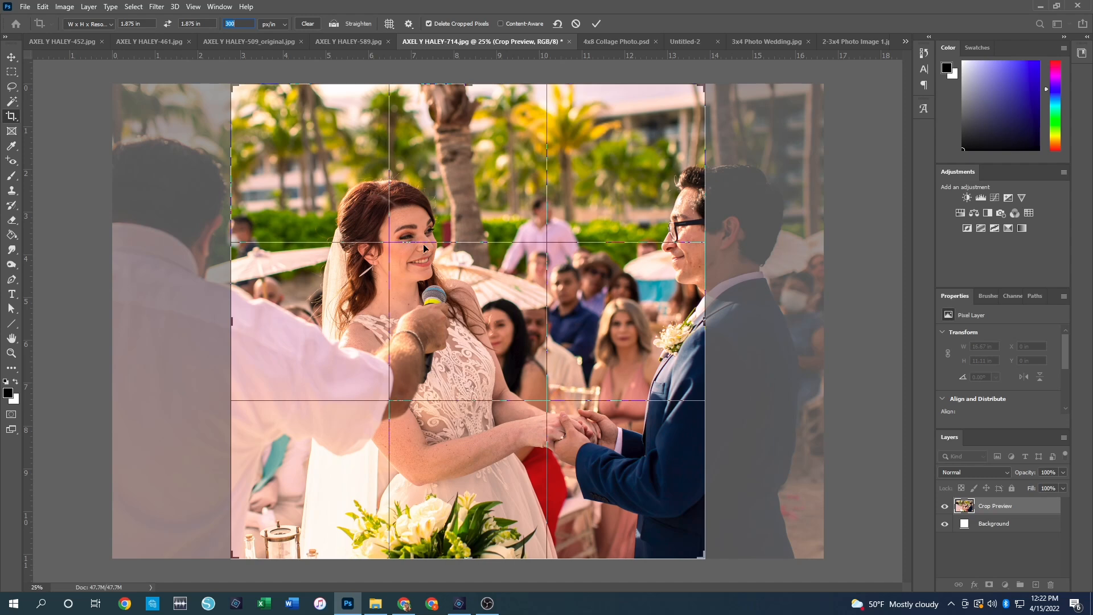
{"action": "left_click_drag", "start_coordinate": [616, 363], "coordinate": [562, 354]}
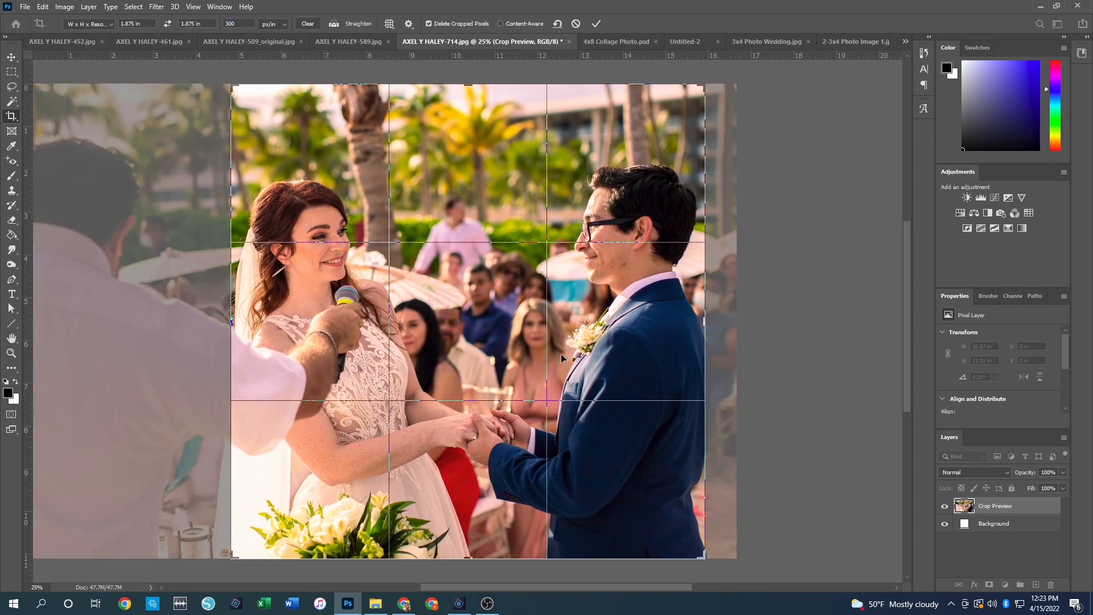
{"action": "key", "text": "Return"}
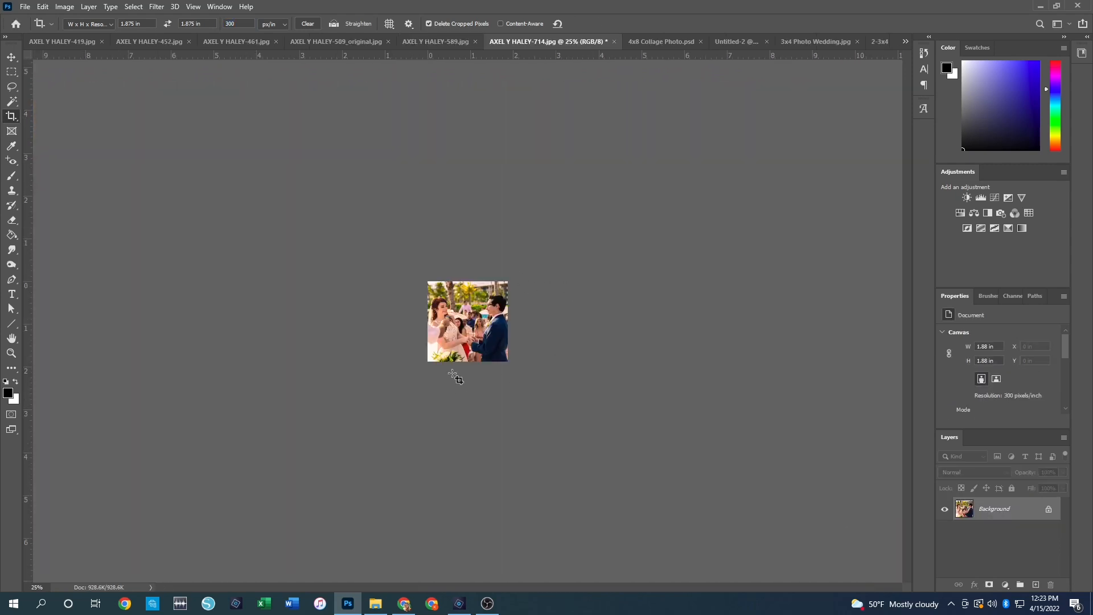
- Close the other individual collage source photos, from 589 back through 355 and 894.jpg, without saving their changes
{"action": "left_click", "coordinate": [474, 41]}
{"action": "left_click", "coordinate": [548, 228]}
{"action": "middle_click", "coordinate": [475, 42]}
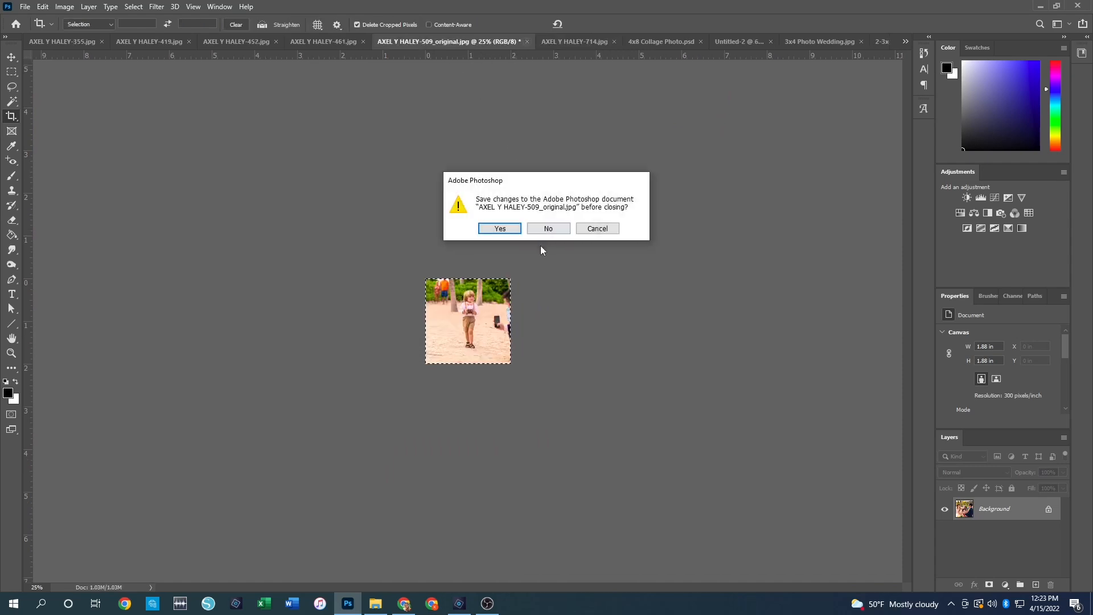
{"action": "left_click", "coordinate": [547, 230]}
{"action": "middle_click", "coordinate": [443, 40]}
{"action": "left_click", "coordinate": [547, 229]}
{"action": "middle_click", "coordinate": [371, 40]}
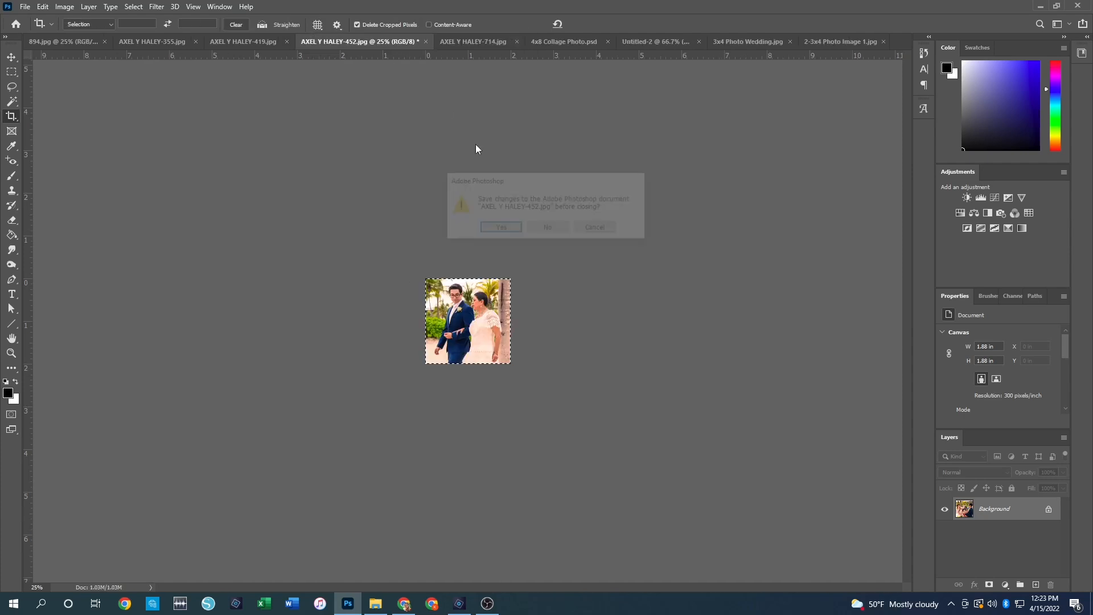
{"action": "left_click", "coordinate": [548, 228]}
{"action": "middle_click", "coordinate": [329, 40]}
{"action": "left_click", "coordinate": [548, 228]}
{"action": "left_click", "coordinate": [243, 44]}
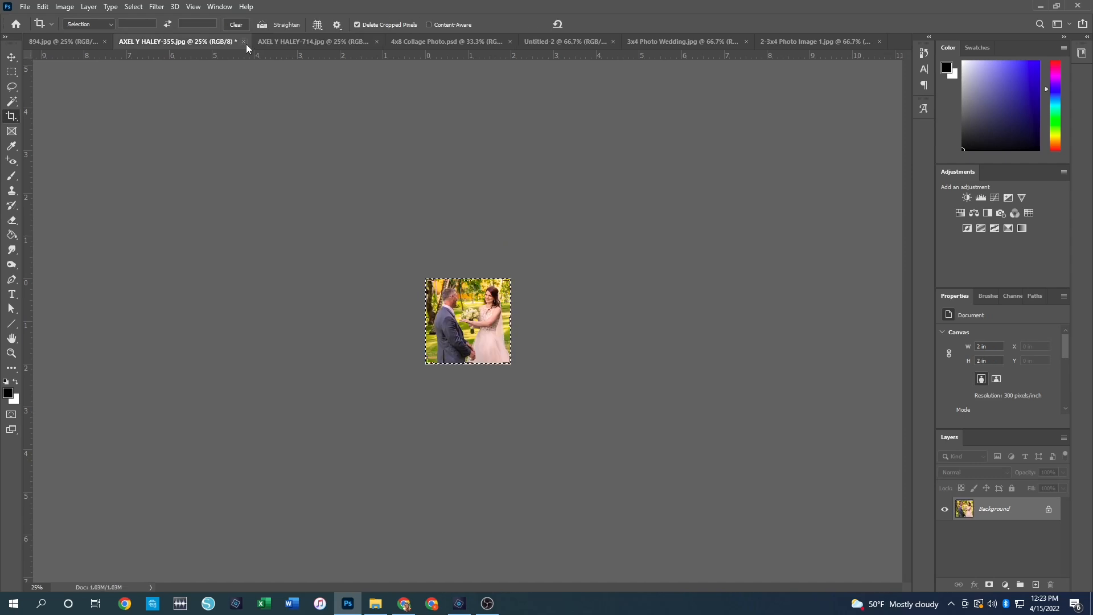
{"action": "left_click", "coordinate": [244, 42]}
{"action": "left_click", "coordinate": [549, 228]}
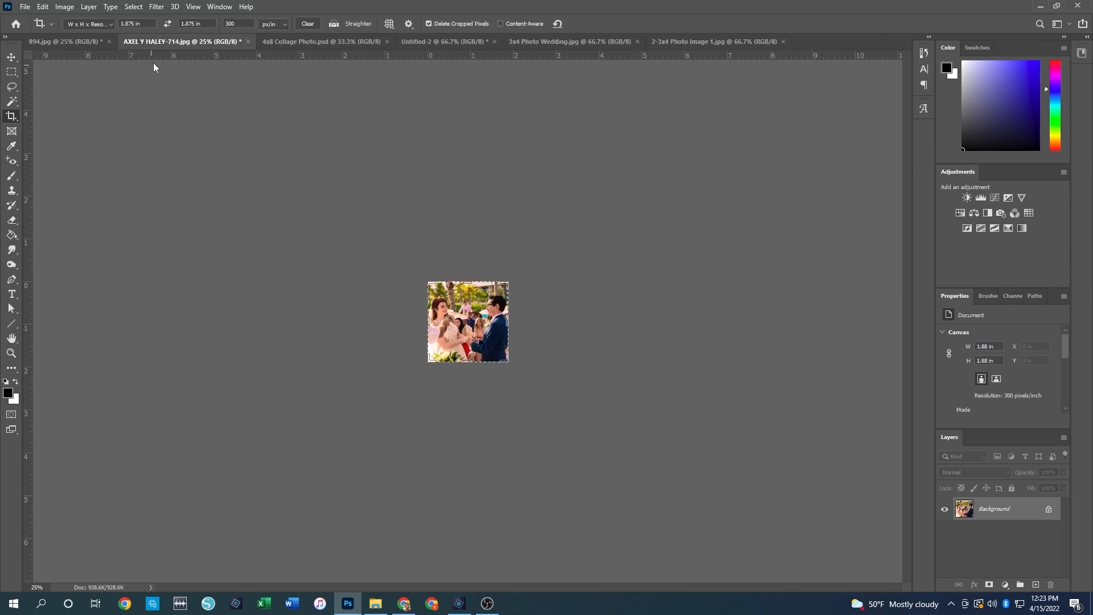
{"action": "left_click", "coordinate": [109, 42]}
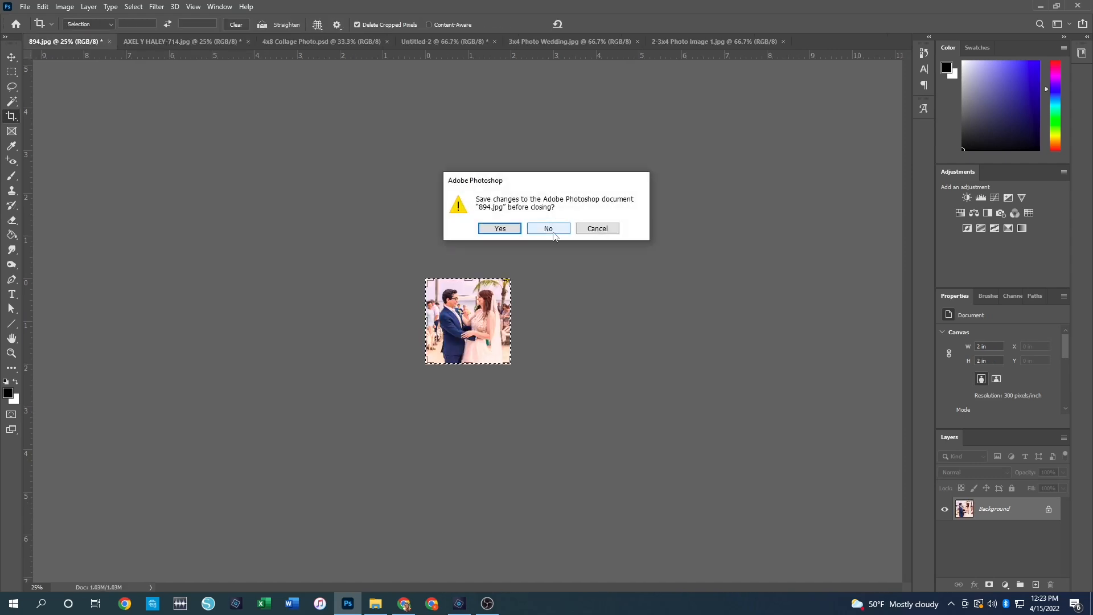
{"action": "left_click", "coordinate": [553, 232]}
- Create a new blank 2 × 2 in document at 300 pixels/inch in RGB Color with a white background
{"action": "left_click", "coordinate": [25, 6]}
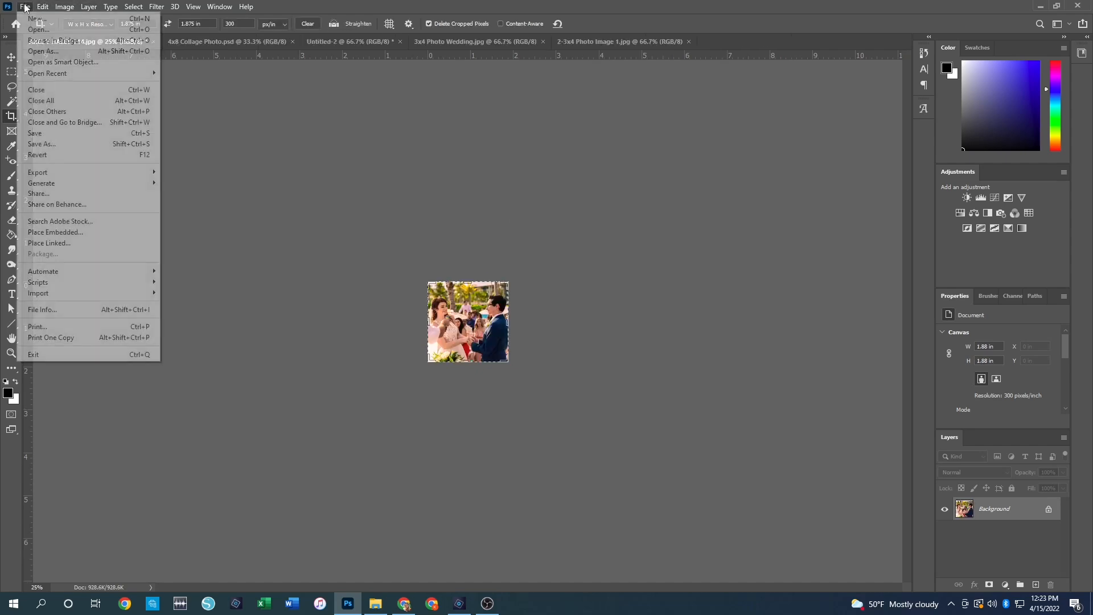
{"action": "left_click", "coordinate": [35, 18]}
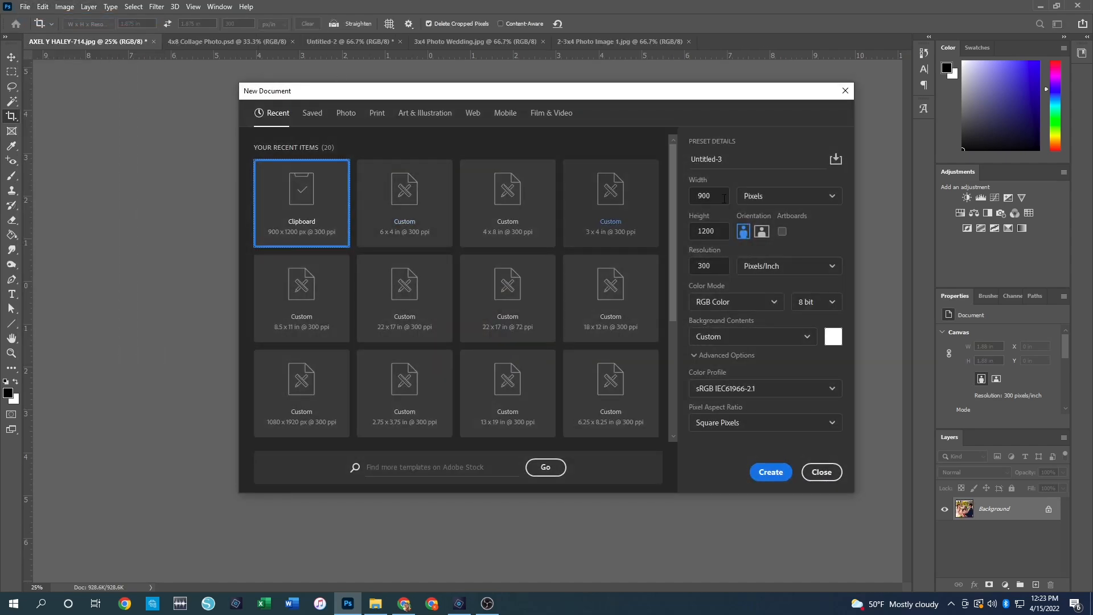
{"action": "left_click", "coordinate": [786, 196]}
{"action": "left_click", "coordinate": [758, 237]}
{"action": "left_click_drag", "start_coordinate": [712, 195], "coordinate": [657, 210]}
{"action": "type", "text": "2"}
{"action": "key", "text": "Tab"}
{"action": "key", "text": "Tab"}
{"action": "key", "text": "Tab"}
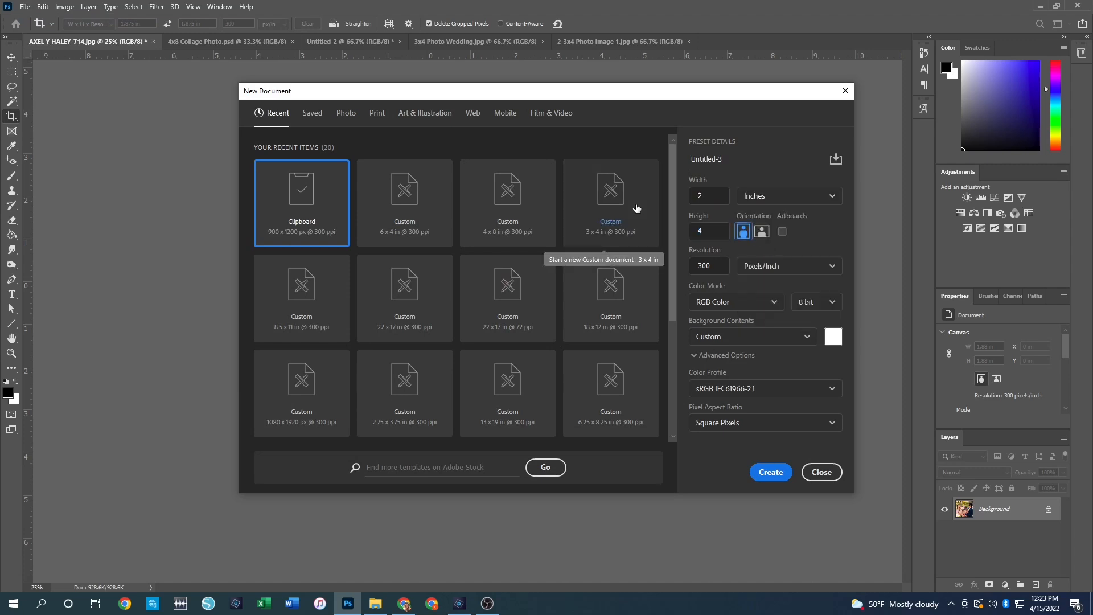
{"action": "key", "text": "shift+Tab"}
{"action": "type", "text": "2"}
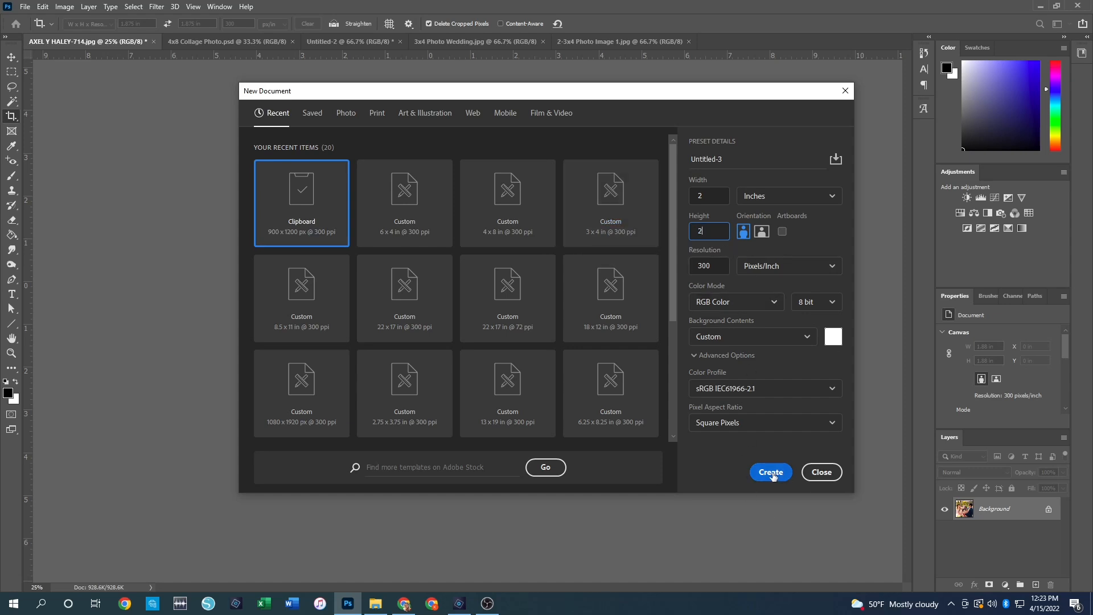
{"action": "left_click", "coordinate": [769, 472]}
- Place the cropped 714 wedding photo centred on the blank 2 × 2 in document and view it at print size
{"action": "left_click", "coordinate": [8, 61]}
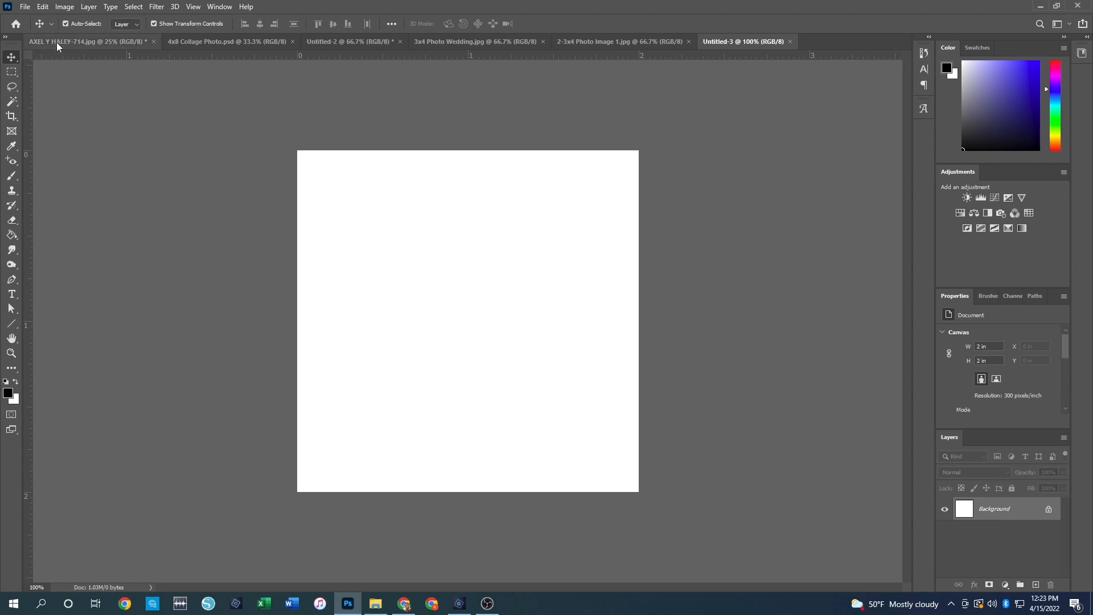
{"action": "left_click", "coordinate": [105, 44]}
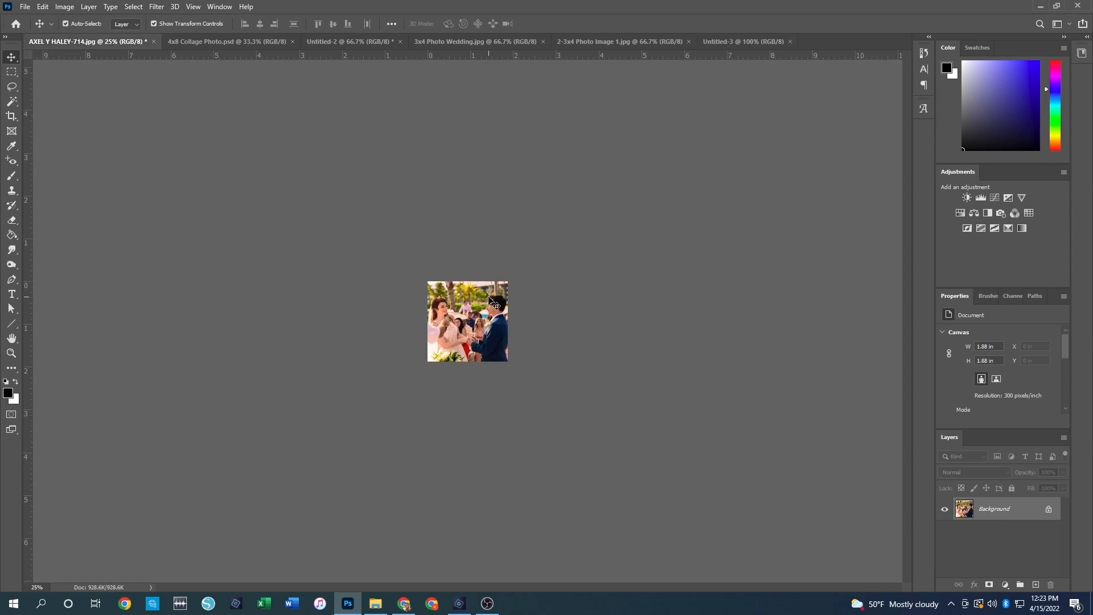
{"action": "left_click_drag", "start_coordinate": [493, 303], "coordinate": [704, 368]}
{"action": "left_click", "coordinate": [740, 269]}
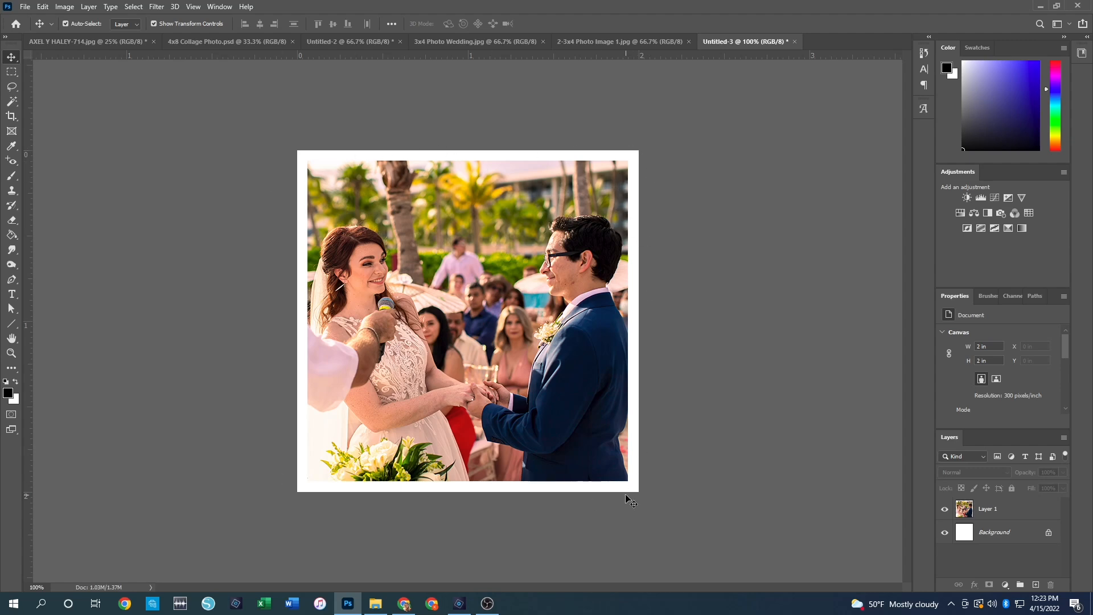
{"action": "left_click", "coordinate": [11, 353]}
{"action": "right_click", "coordinate": [456, 371]}
{"action": "left_click", "coordinate": [501, 407]}
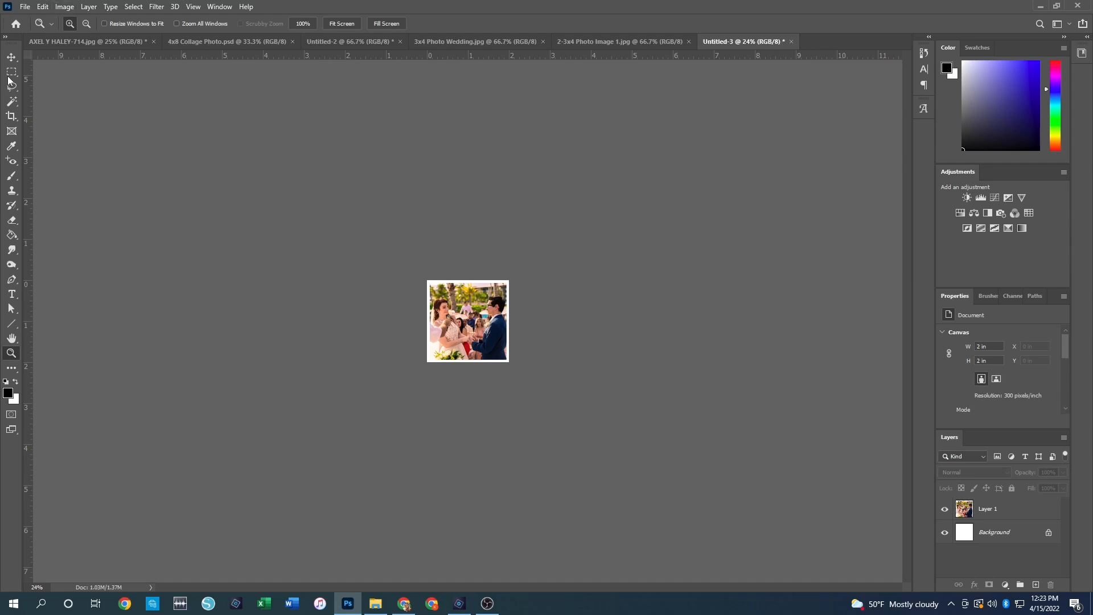
- Merge the photo layer with the white background and copy the entire 2 × 2 in bordered photo
{"action": "left_click", "coordinate": [11, 57]}
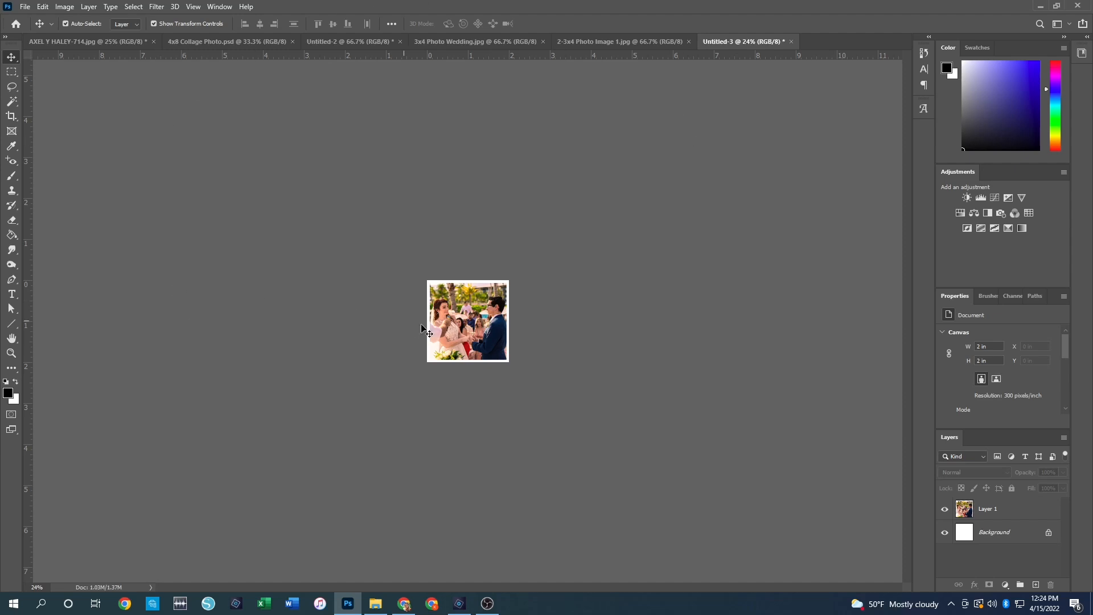
{"action": "left_click", "coordinate": [987, 516]}
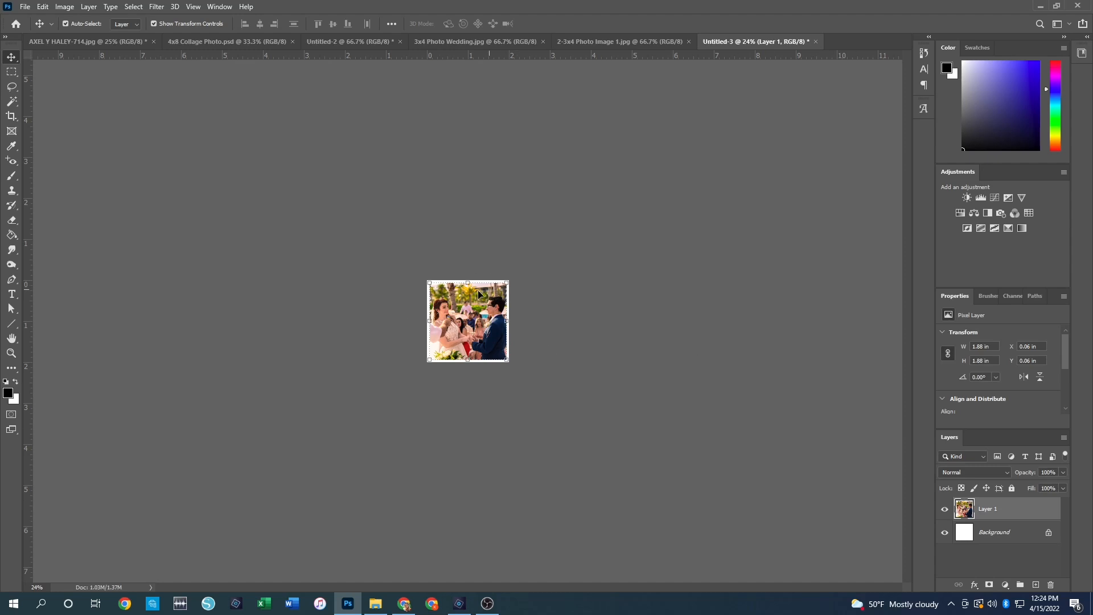
{"action": "left_click", "coordinate": [997, 542]}
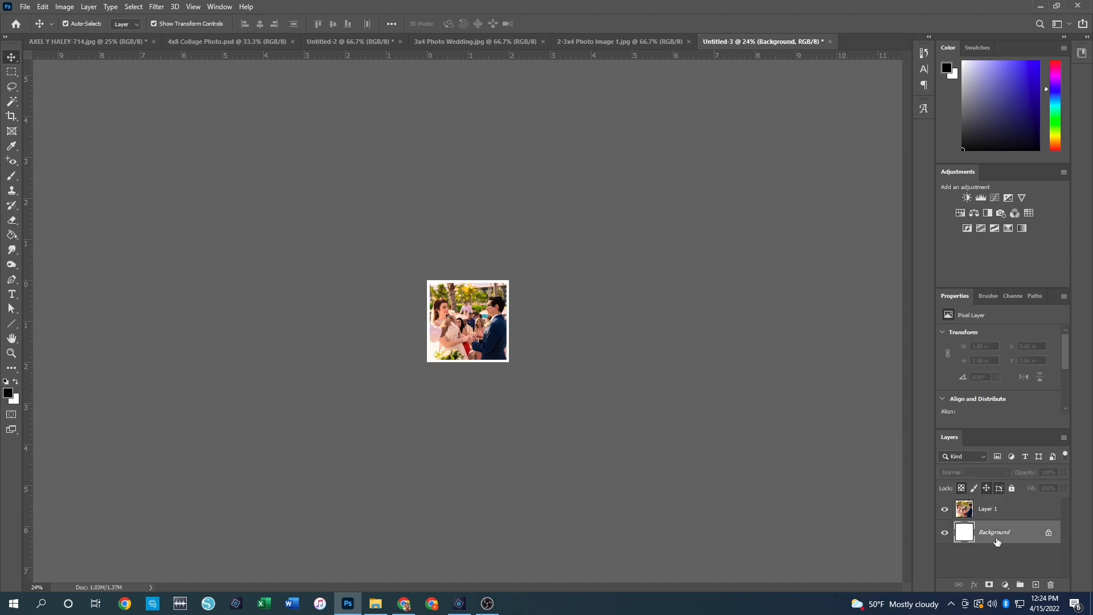
{"action": "left_click", "coordinate": [88, 7]}
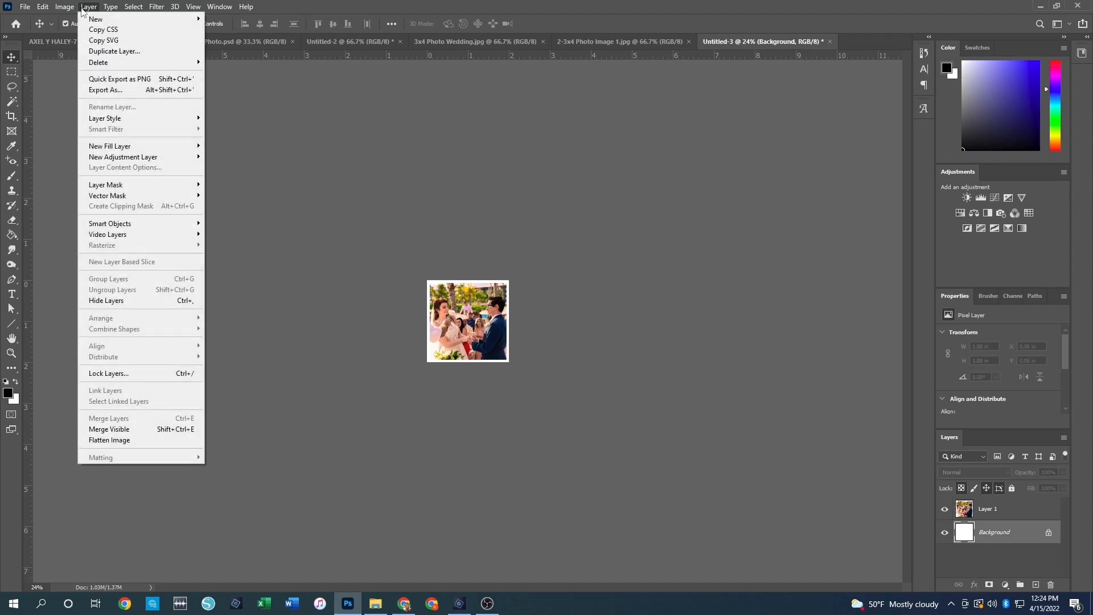
{"action": "left_click", "coordinate": [126, 432]}
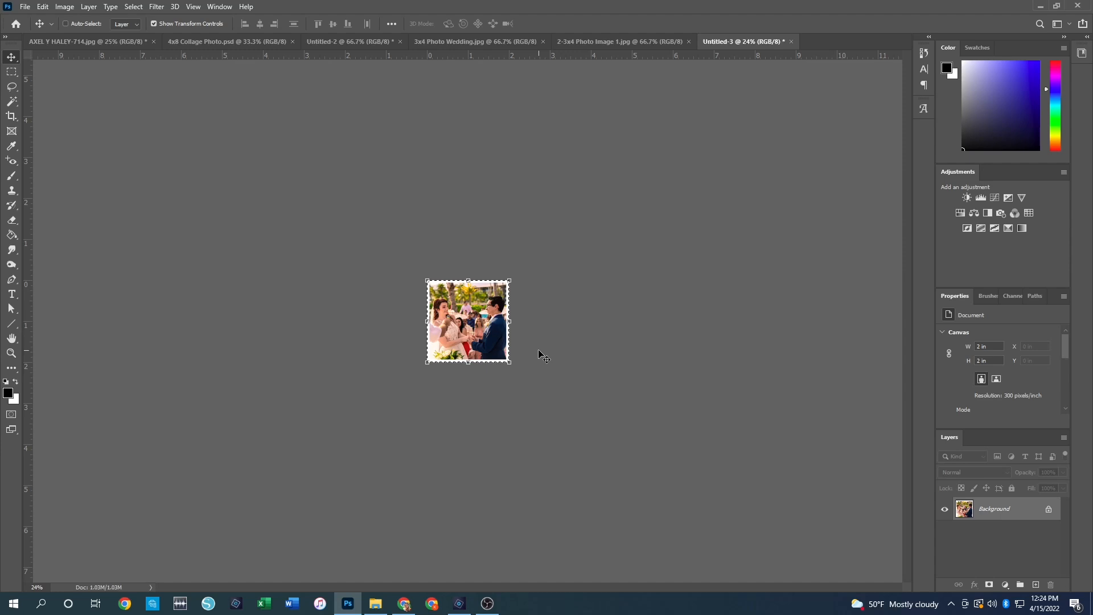
{"action": "key", "text": "ctrl+c"}
- Try placing the bordered photo over the upper-left photo in 4x8 Collage Photo.psd, and undo that placement
{"action": "left_click", "coordinate": [182, 43]}
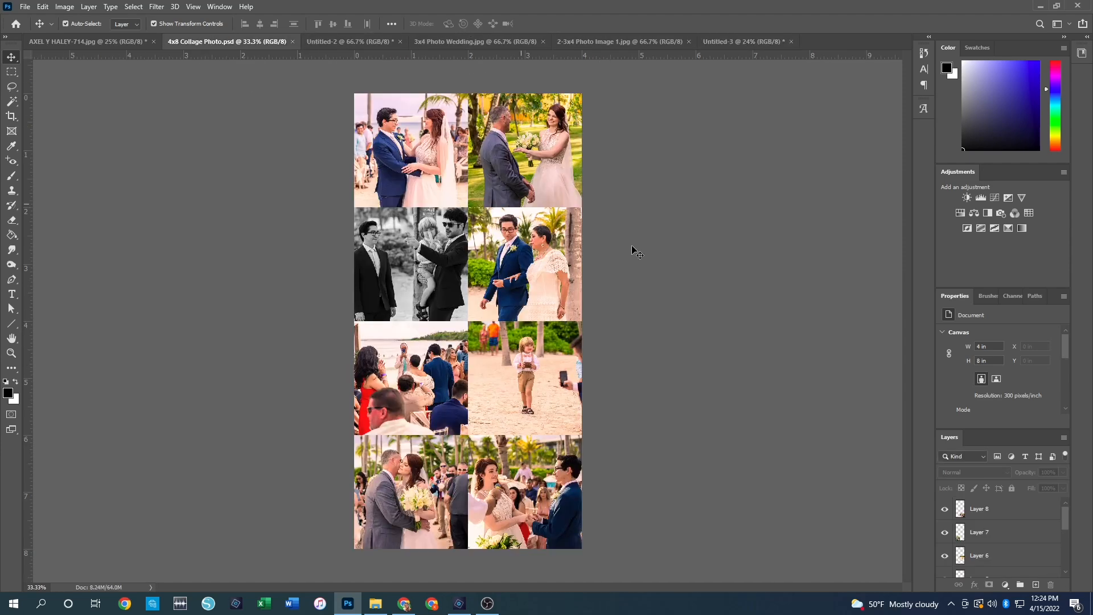
{"action": "key", "text": "ctrl+v"}
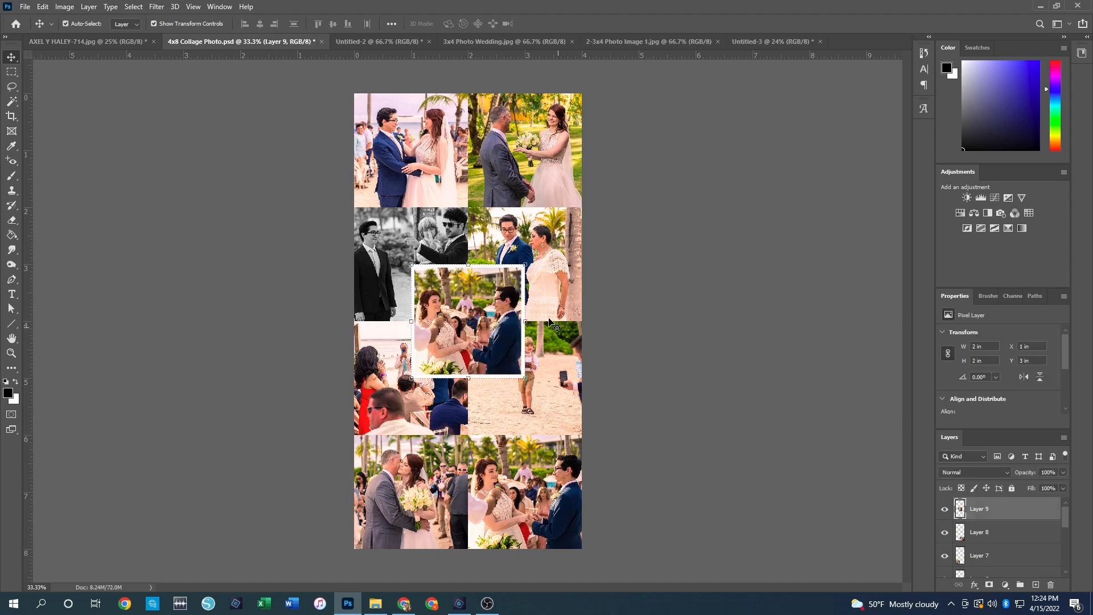
{"action": "left_click_drag", "start_coordinate": [496, 322], "coordinate": [438, 147]}
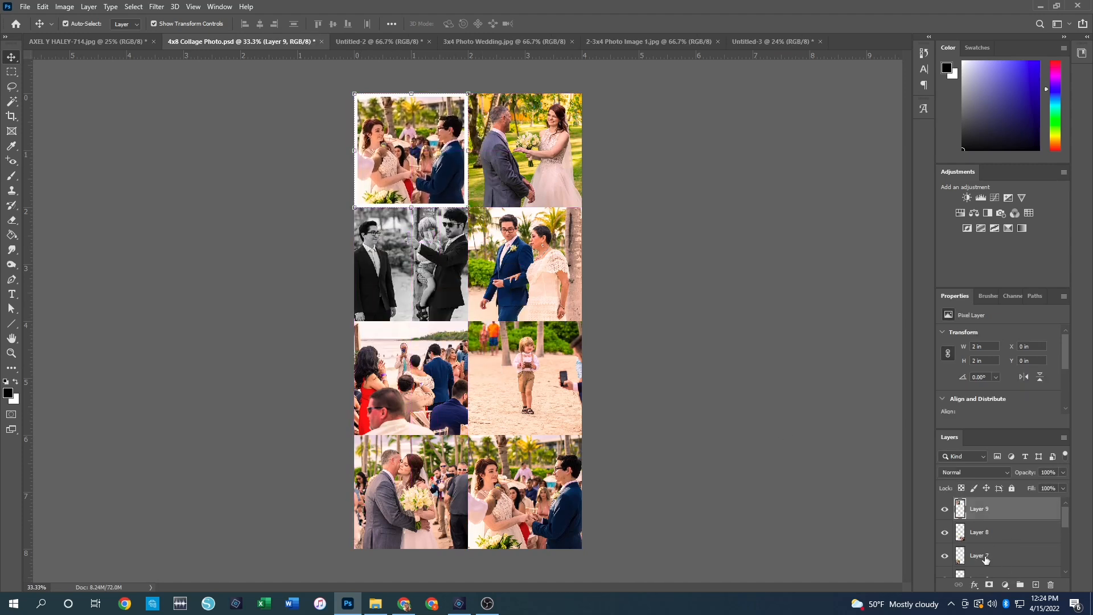
{"action": "left_click_drag", "start_coordinate": [444, 157], "coordinate": [454, 248]}
{"action": "key", "text": "ctrl+z"}
{"action": "key", "text": "ctrl+z"}
{"action": "key", "text": "ctrl+z"}
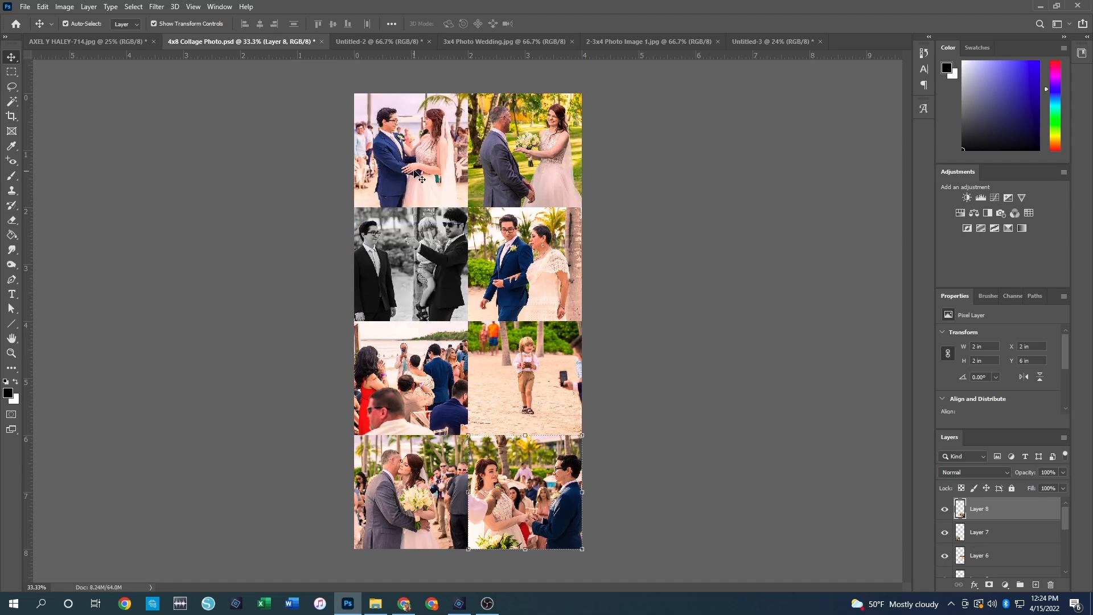
- Undo the original photo placements in the 4 × 8 in collage back to a blank white canvas
{"action": "key", "text": "ctrl+z"}
{"action": "key", "text": "ctrl+z"}
{"action": "key", "text": "ctrl+z"}
{"action": "key", "text": "ctrl+z"}
{"action": "key", "text": "ctrl+z"}
{"action": "key", "text": "ctrl+z"}
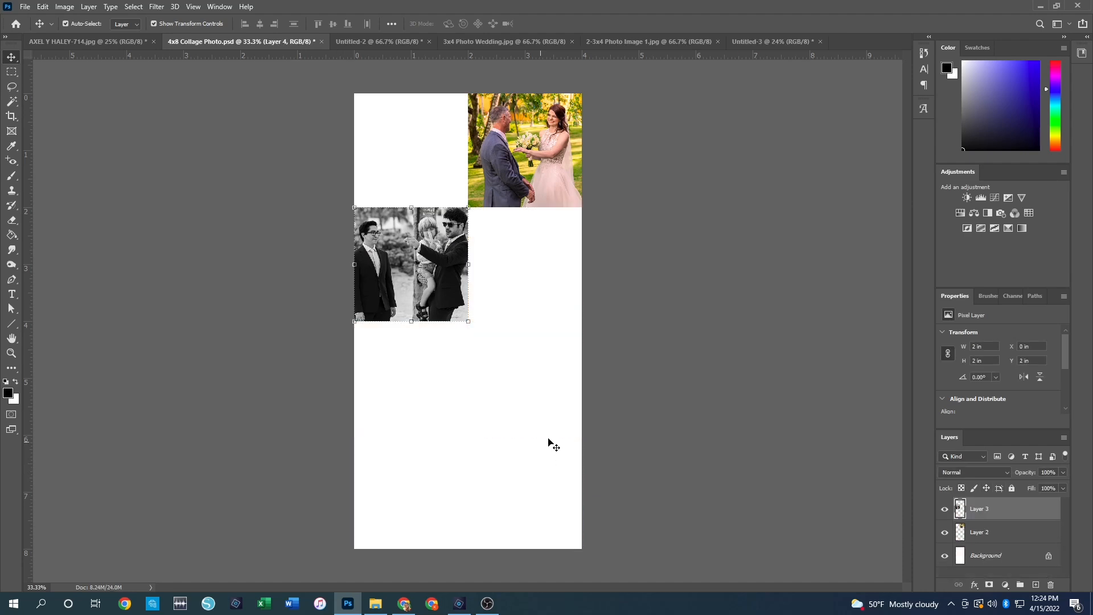
- Paste four copies of the bordered photo into the collage's upper two rows, two side by side per row
{"action": "key", "text": "ctrl+v"}
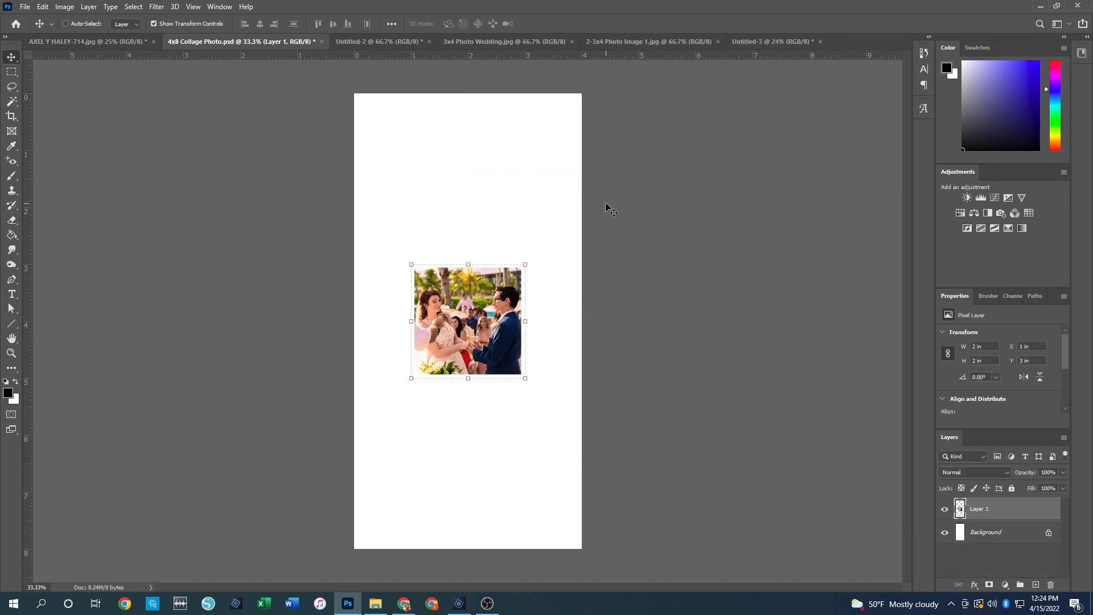
{"action": "left_click_drag", "start_coordinate": [471, 313], "coordinate": [418, 141]}
{"action": "key", "text": "ctrl+v"}
{"action": "left_click_drag", "start_coordinate": [467, 328], "coordinate": [524, 157]}
{"action": "key", "text": "ctrl+v"}
{"action": "left_click_drag", "start_coordinate": [480, 316], "coordinate": [422, 259]}
{"action": "key", "text": "ctrl+v"}
{"action": "left_click_drag", "start_coordinate": [515, 302], "coordinate": [571, 245]}
- Fill the collage's lower two rows with pasted copies of the bordered photo, completing the 2 × 4 grid
{"action": "key", "text": "ctrl+v"}
{"action": "left_click_drag", "start_coordinate": [493, 332], "coordinate": [436, 389]}
{"action": "key", "text": "ctrl+v"}
{"action": "left_click_drag", "start_coordinate": [466, 305], "coordinate": [416, 464]}
{"action": "key", "text": "ctrl+v"}
{"action": "key", "text": "ctrl+v"}
{"action": "left_click_drag", "start_coordinate": [505, 337], "coordinate": [525, 473]}
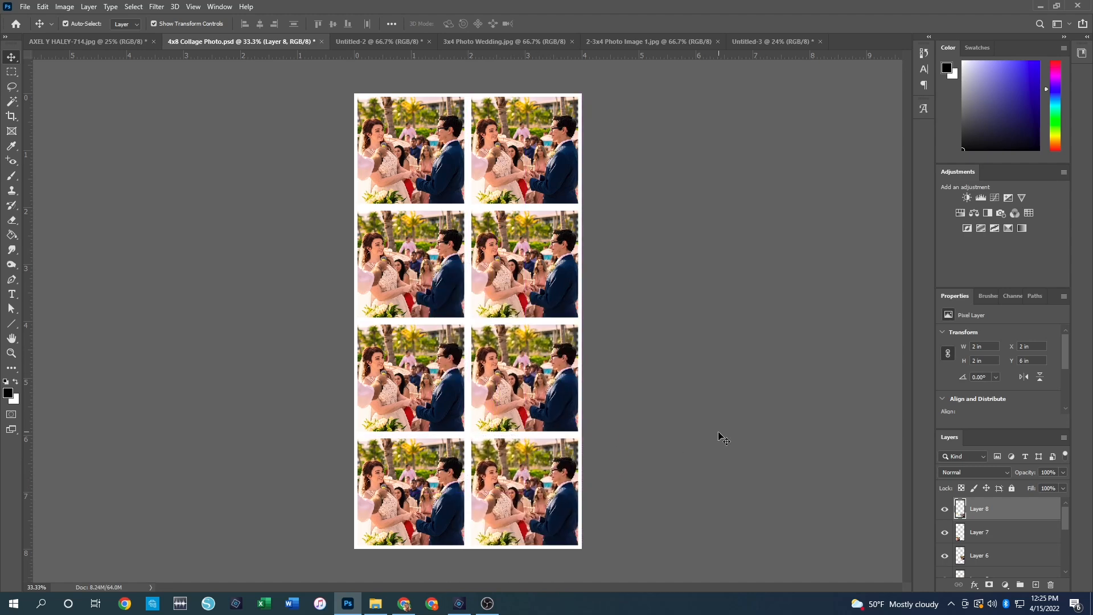
{"action": "left_click", "coordinate": [718, 435]}
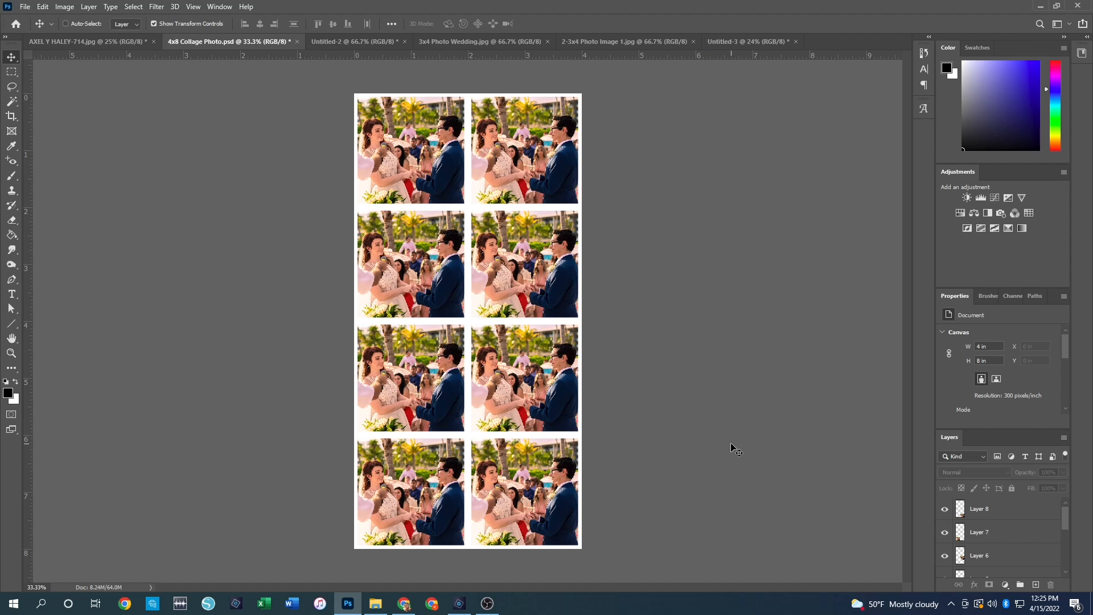
- Save the bordered collage as a separate Photoshop file named 4x8 Collage Photo w borders.psd
{"action": "key", "text": "ctrl+shift+s"}
{"action": "left_click", "coordinate": [451, 420]}
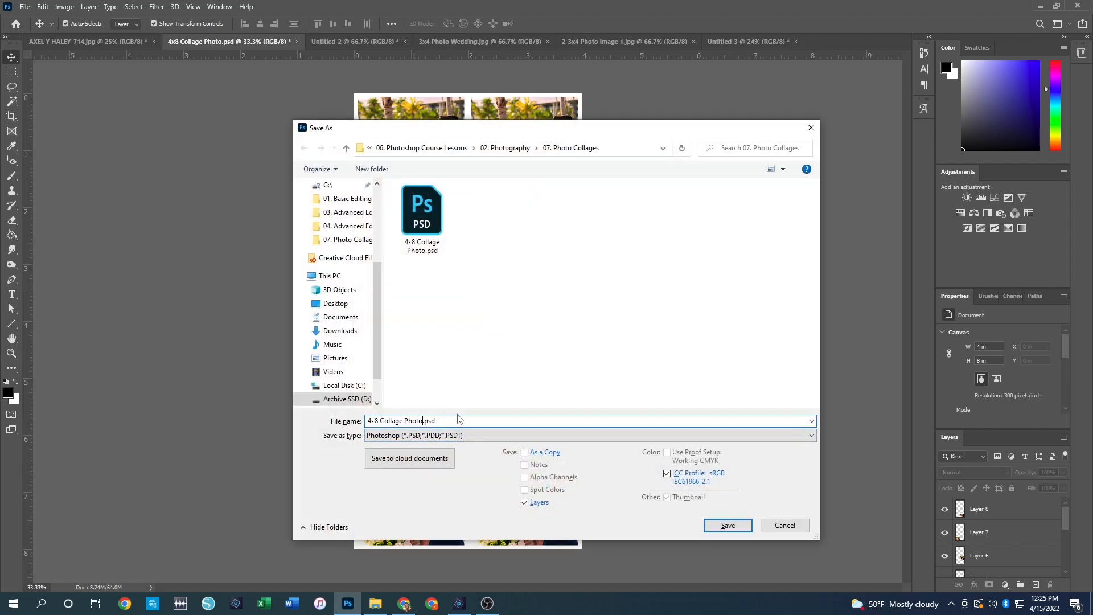
{"action": "key", "text": "Left"}
{"action": "key", "text": "Left"}
{"action": "key", "text": "Left"}
{"action": "key", "text": "Left"}
{"action": "type", "text": "w"}
{"action": "key", "text": "Return"}
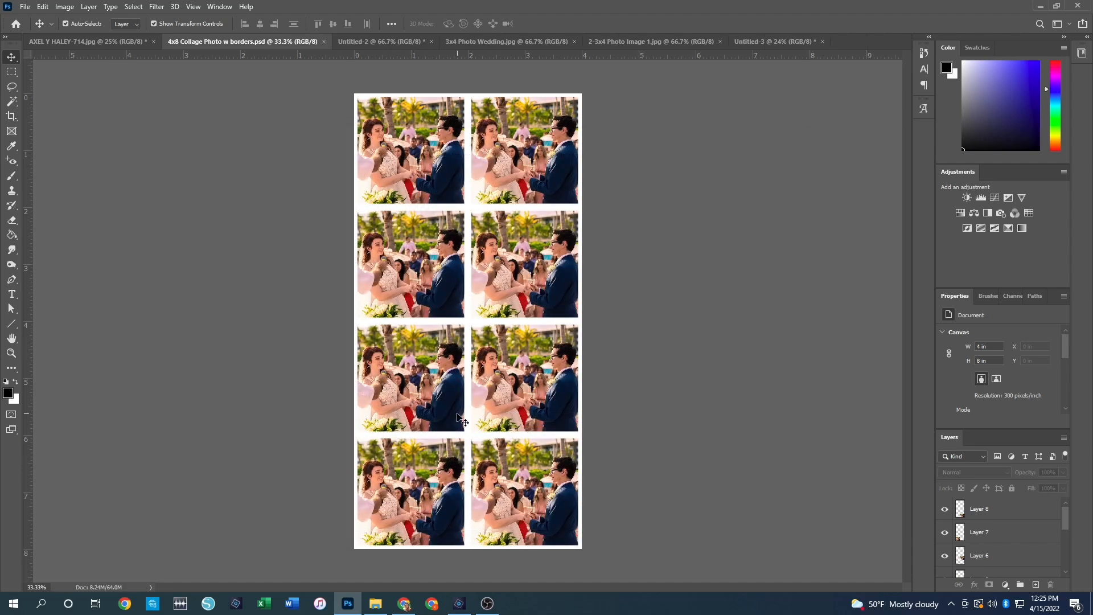
- Close the 714 wedding photo and the untitled two-photo layout without saving their changes
{"action": "left_click", "coordinate": [91, 41]}
{"action": "left_click", "coordinate": [153, 41]}
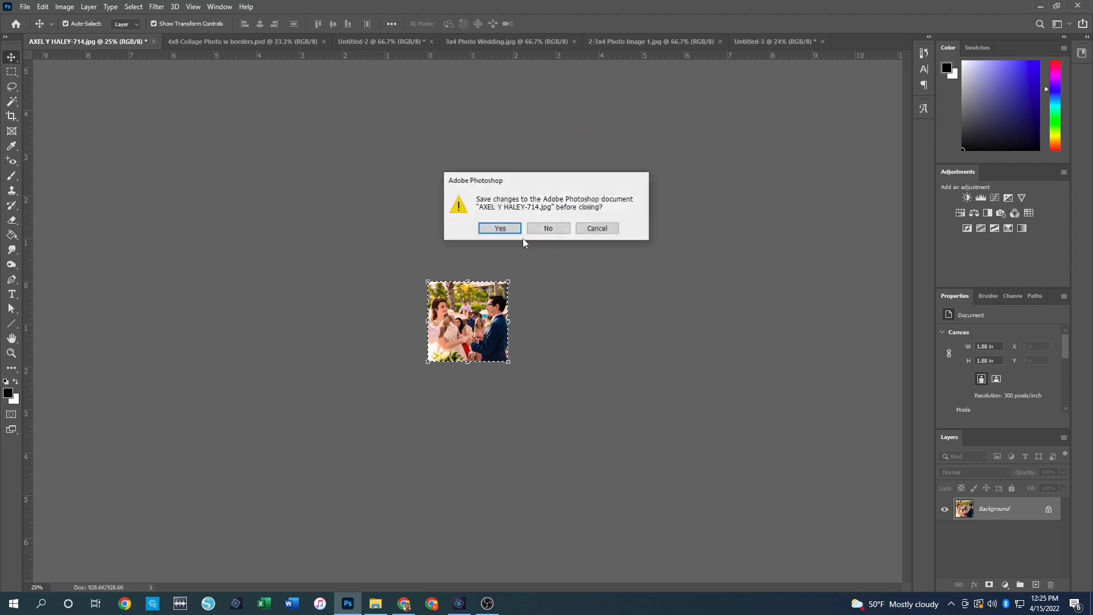
{"action": "left_click", "coordinate": [549, 228]}
{"action": "left_click", "coordinate": [248, 42]}
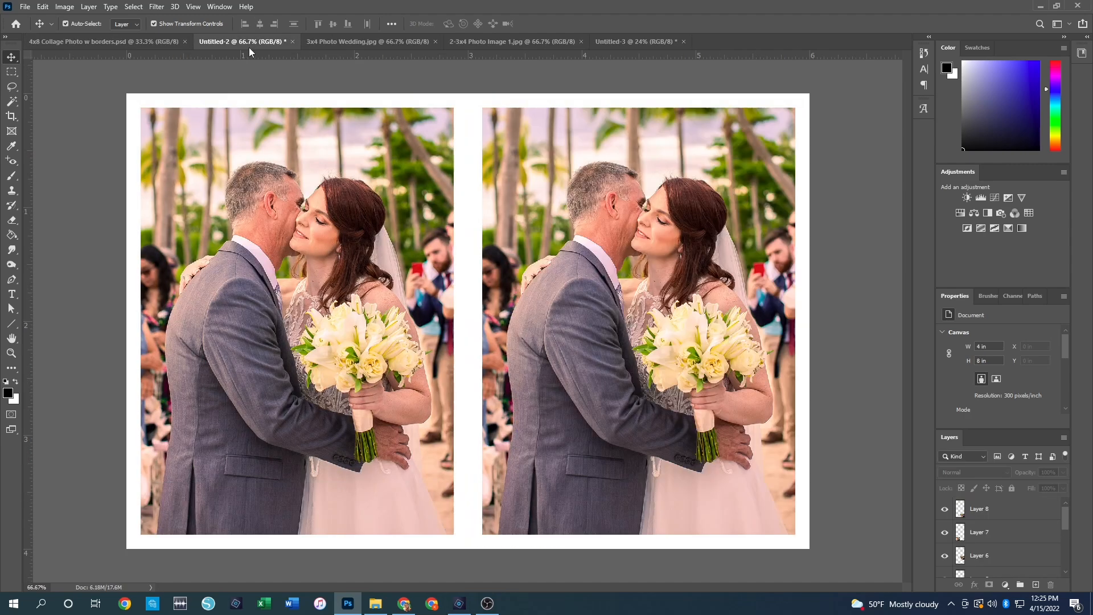
{"action": "left_click", "coordinate": [291, 42]}
{"action": "left_click", "coordinate": [549, 228]}
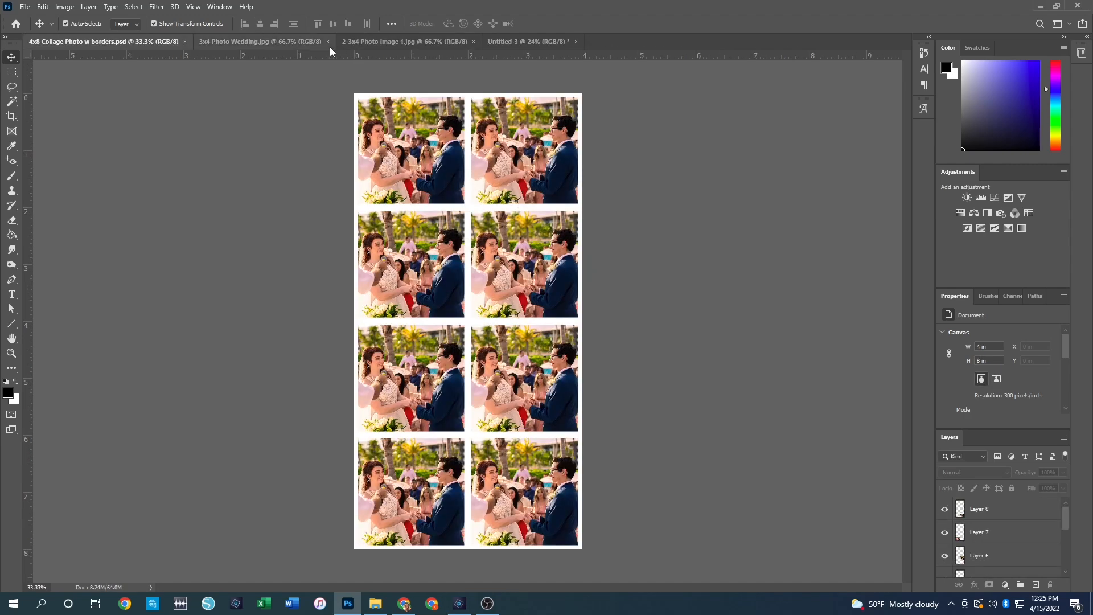
- Close 3x4 Photo Wedding.jpg, 2-3x4 Photo Image 1.jpg and the untitled 2 × 2 in document, discarding unsaved changes
{"action": "left_click", "coordinate": [328, 41]}
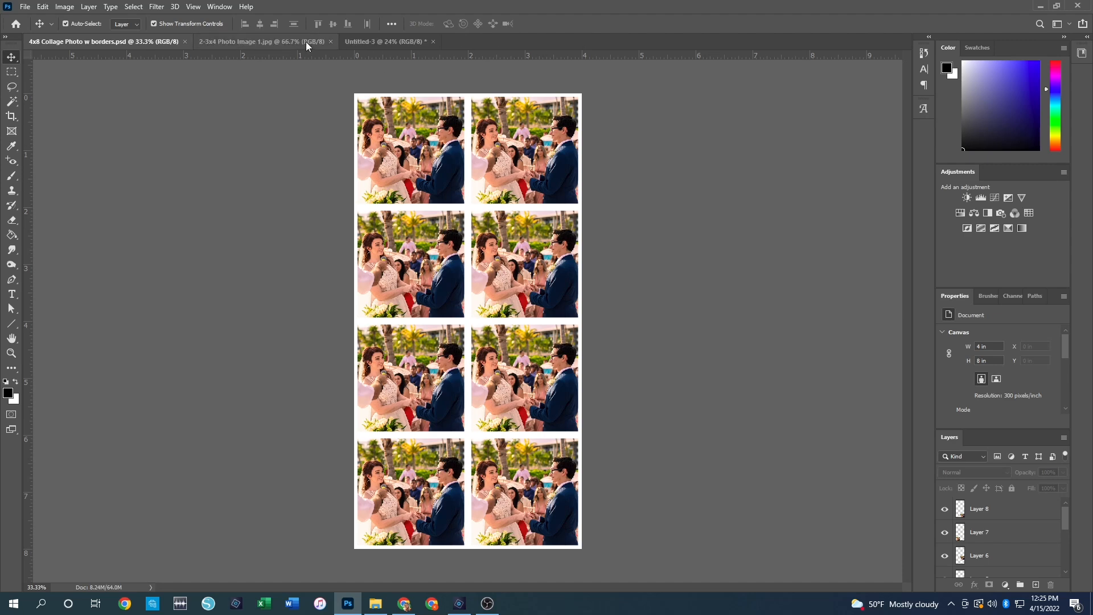
{"action": "left_click", "coordinate": [313, 41]}
{"action": "left_click", "coordinate": [331, 42]}
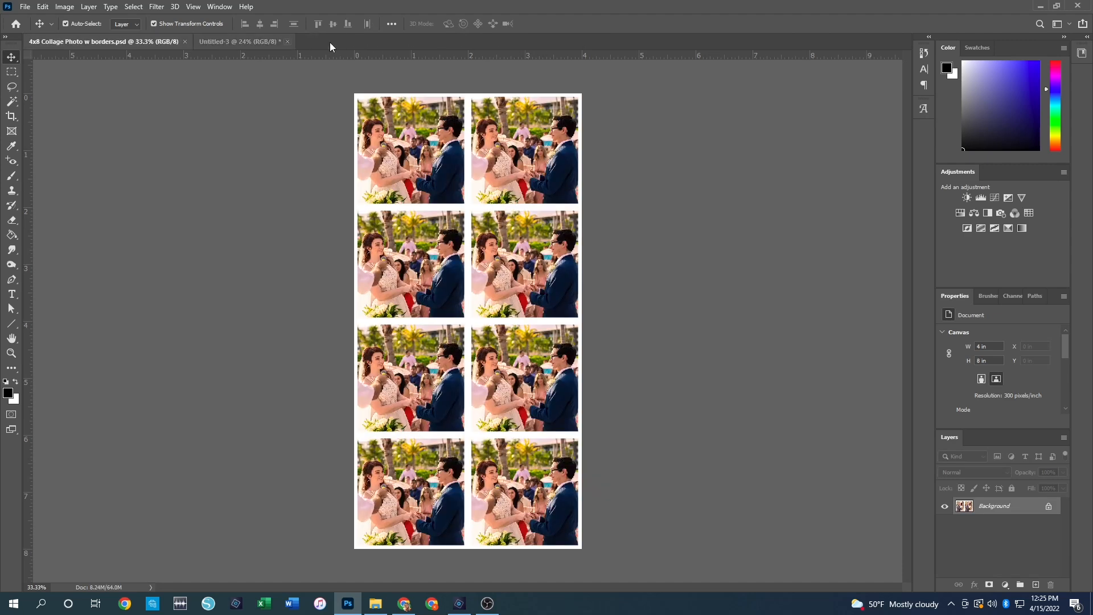
{"action": "left_click", "coordinate": [268, 41]}
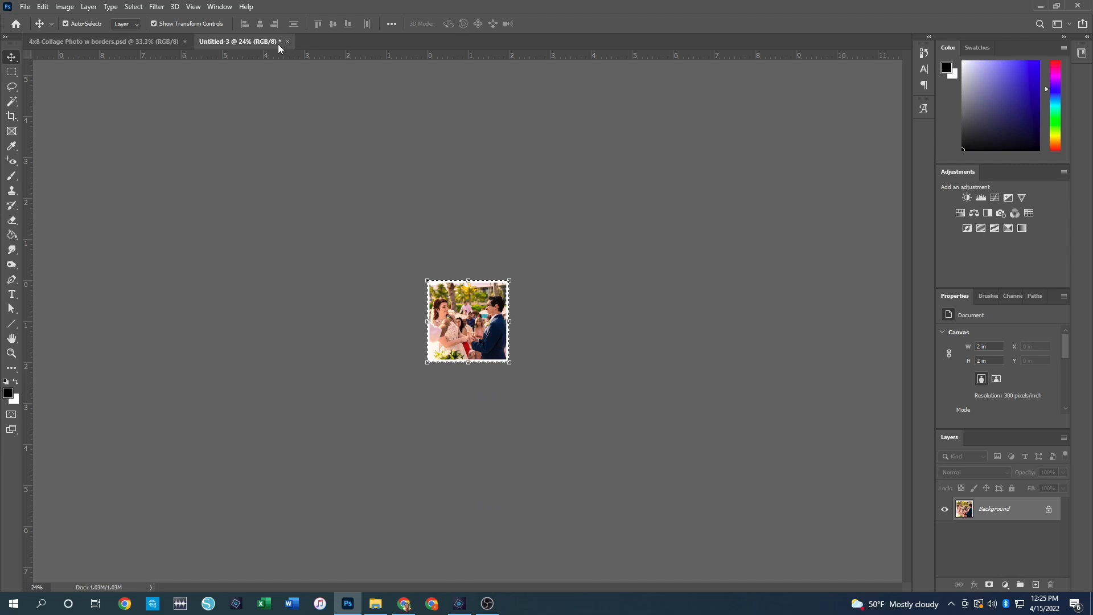
{"action": "left_click", "coordinate": [290, 43]}
{"action": "left_click", "coordinate": [551, 227]}
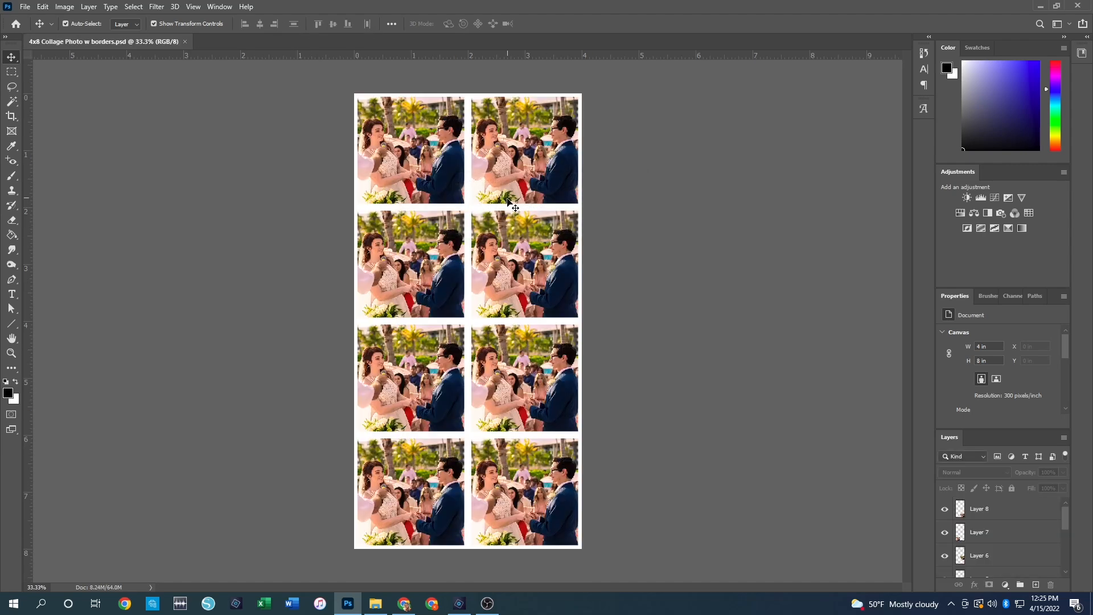
- Open 4x8 Collage Photo.jpg and compare it with 4x8 Collage Photo w borders.psd
{"action": "key", "text": "ctrl+o"}
{"action": "double_click", "coordinate": [632, 228]}
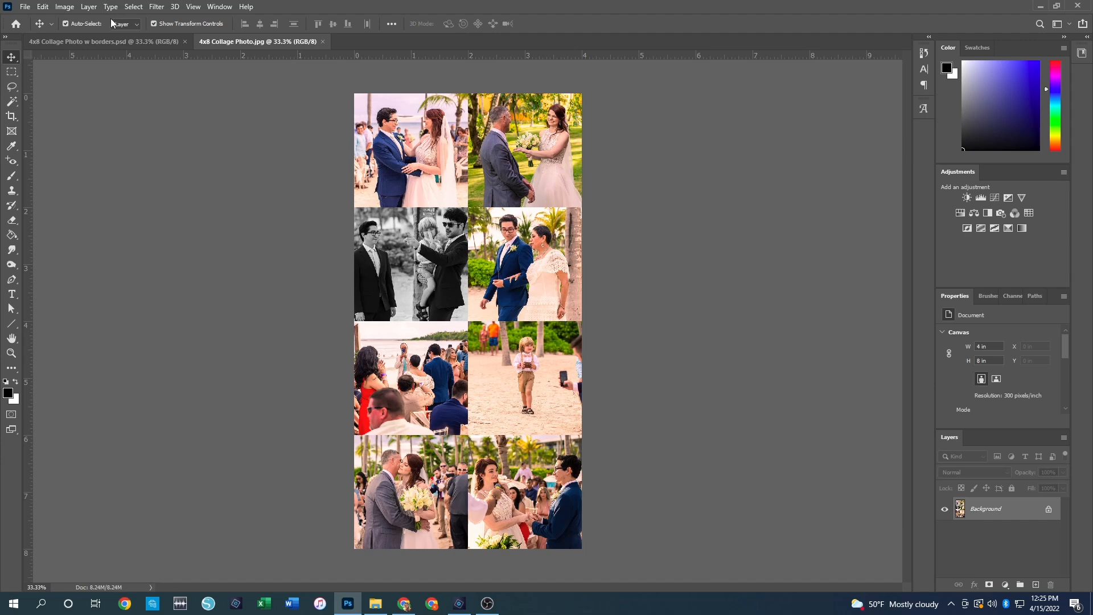
{"action": "left_click", "coordinate": [114, 41]}
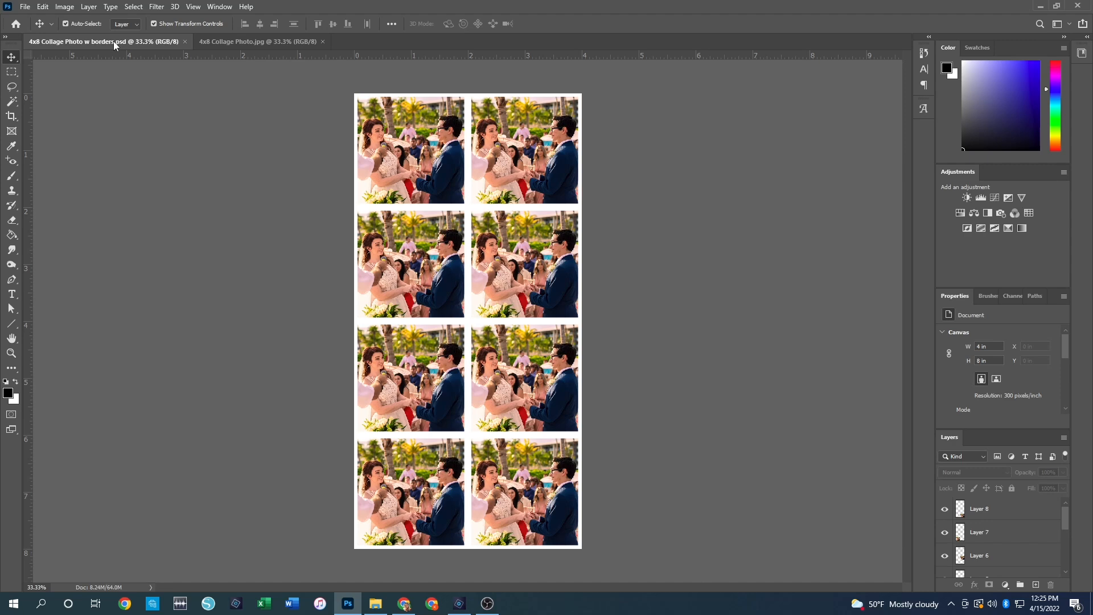
{"action": "left_click", "coordinate": [253, 41]}
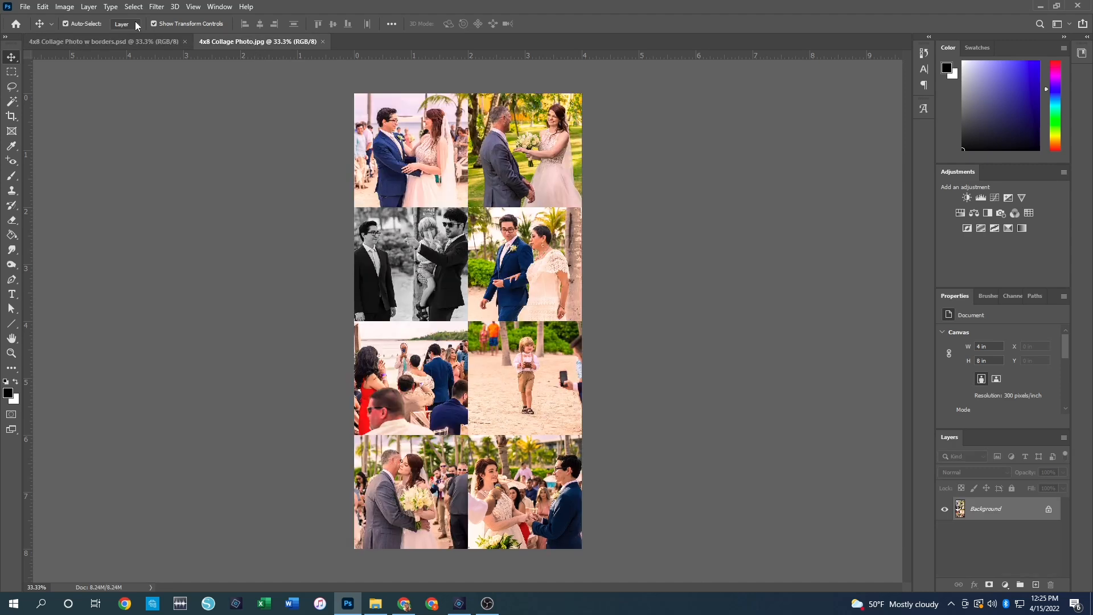
{"action": "left_click", "coordinate": [94, 45]}
{"action": "left_click", "coordinate": [269, 44]}
{"action": "left_click", "coordinate": [97, 42]}
{"action": "left_click", "coordinate": [261, 41]}
- Create a new blank 8.5 × 11 in portrait document at 300 pixels/inch in RGB Color with a white background
{"action": "left_click", "coordinate": [26, 7]}
{"action": "left_click", "coordinate": [42, 22]}
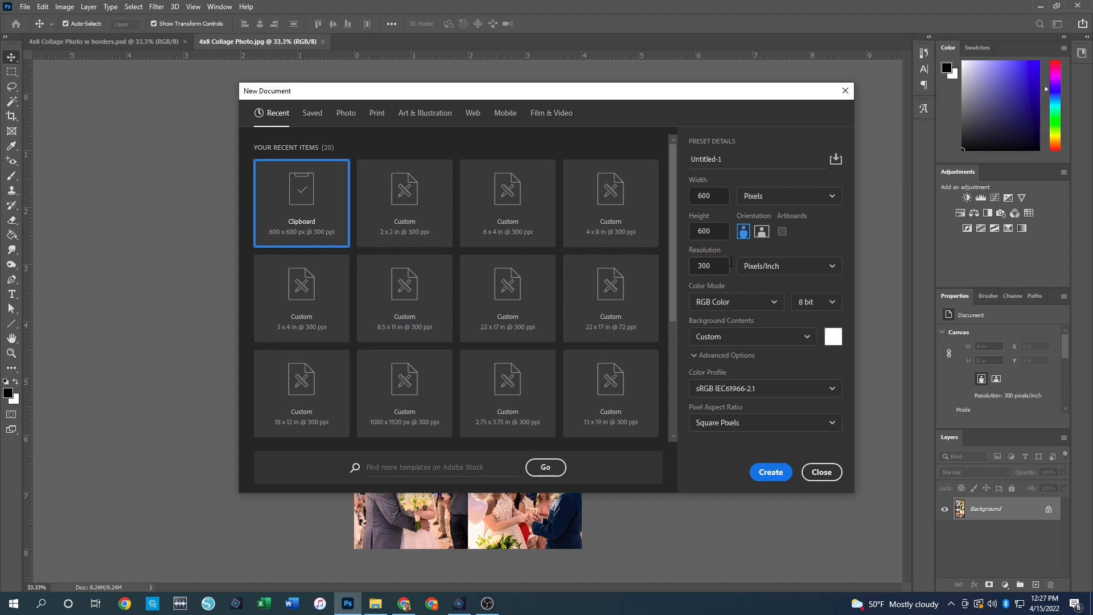
{"action": "left_click", "coordinate": [432, 330]}
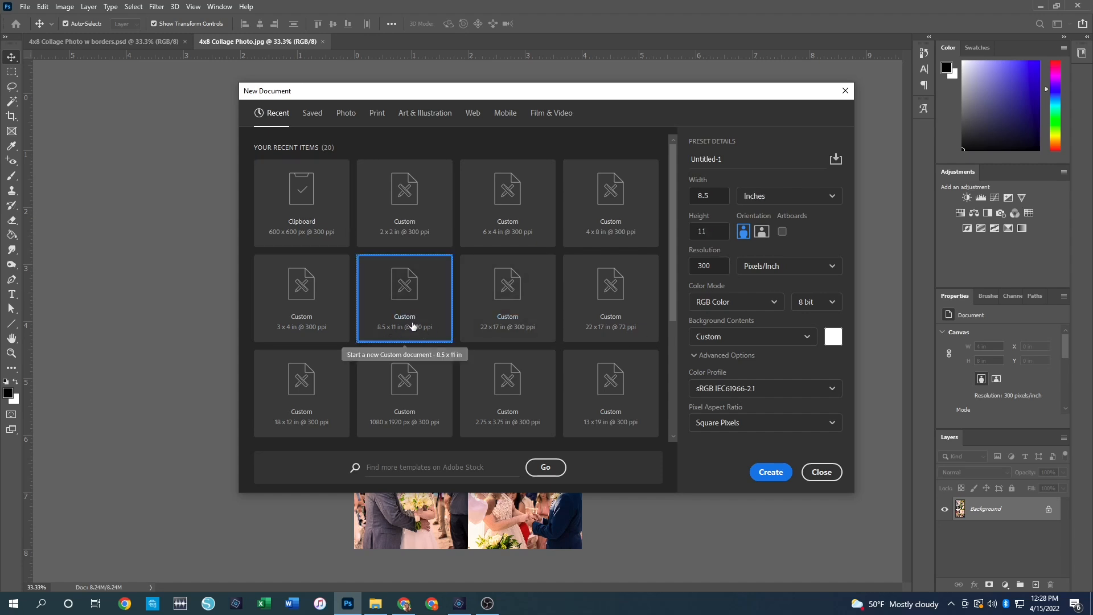
{"action": "left_click", "coordinate": [711, 196]}
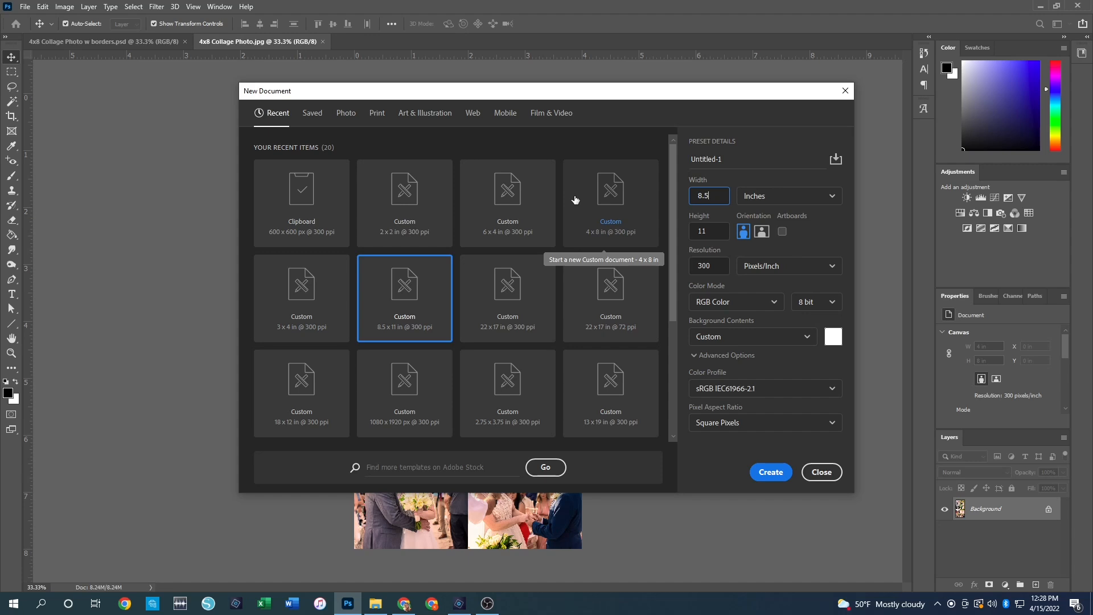
{"action": "left_click", "coordinate": [430, 299]}
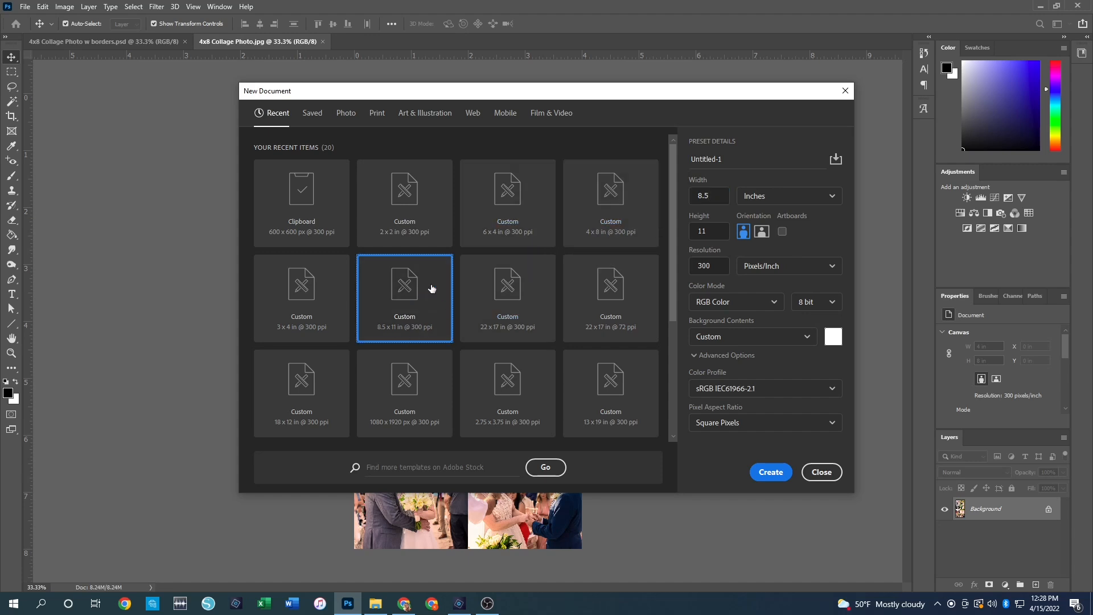
{"action": "left_click", "coordinate": [770, 472]}
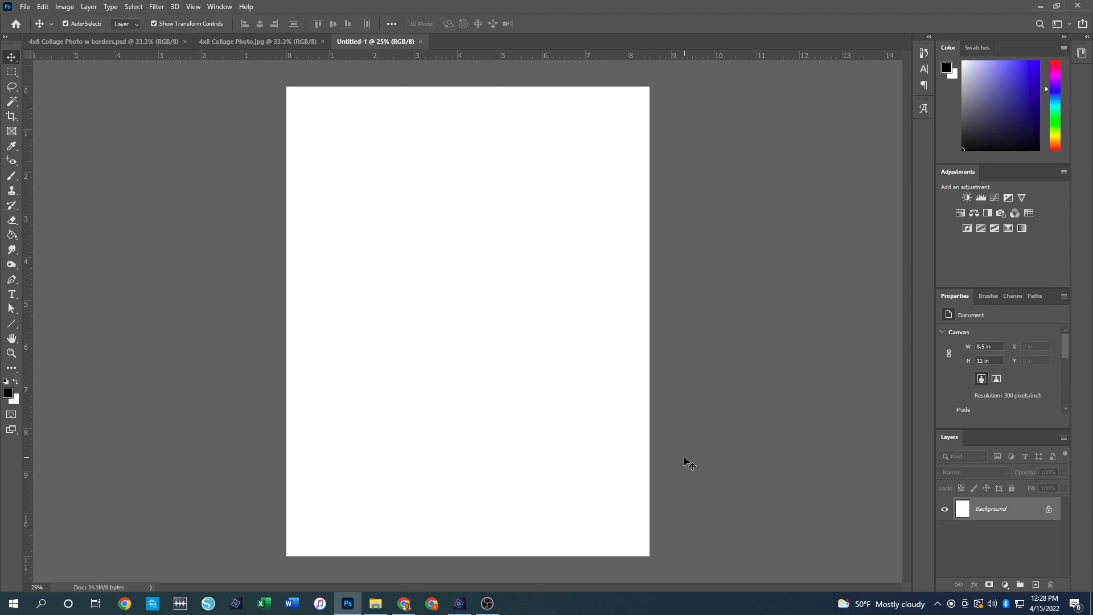
- Flatten all layers of 4x8 Collage Photo w borders.psd into a single background
{"action": "left_click", "coordinate": [226, 46]}
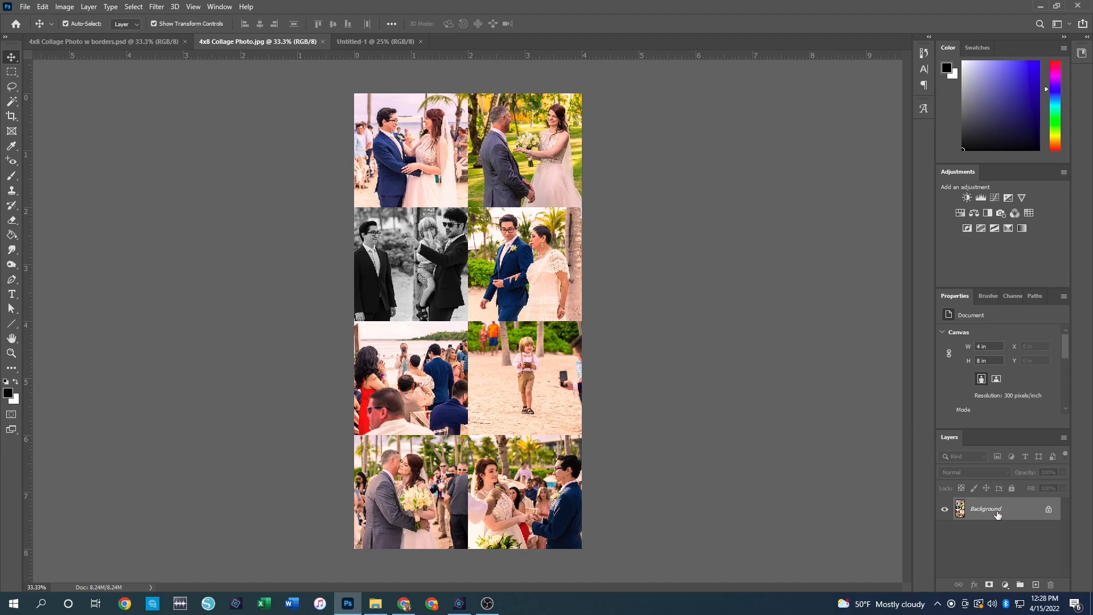
{"action": "left_click", "coordinate": [90, 42]}
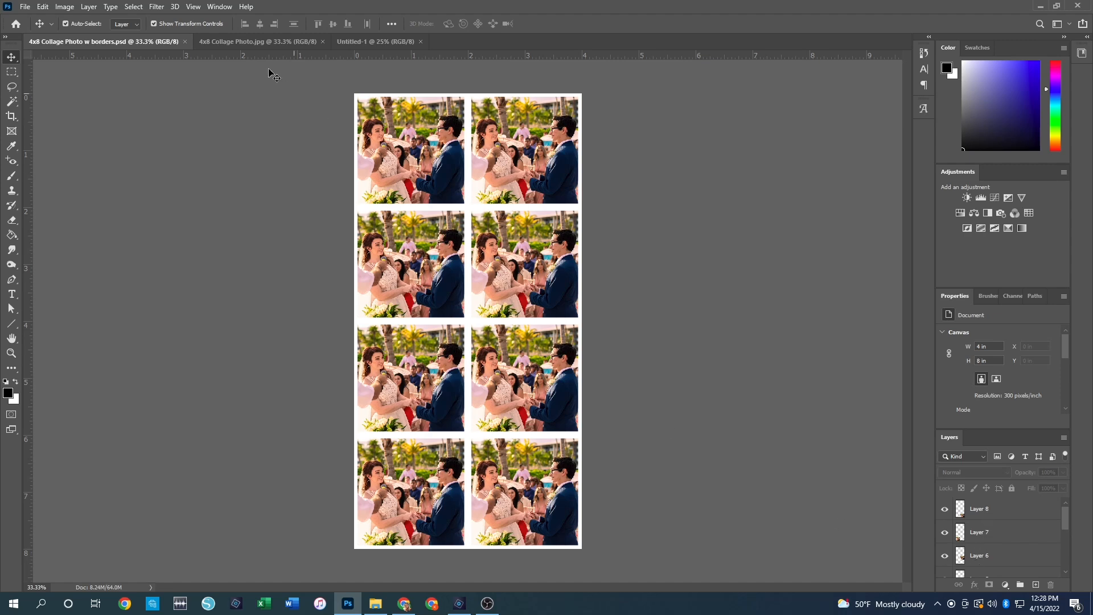
{"action": "left_click", "coordinate": [90, 7]}
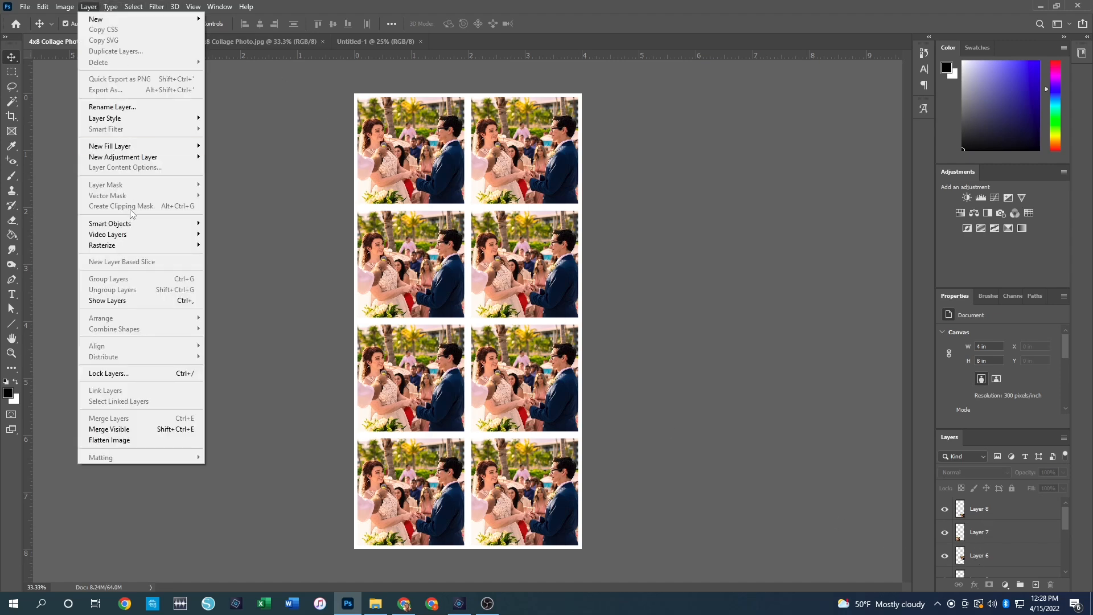
{"action": "left_click", "coordinate": [131, 434]}
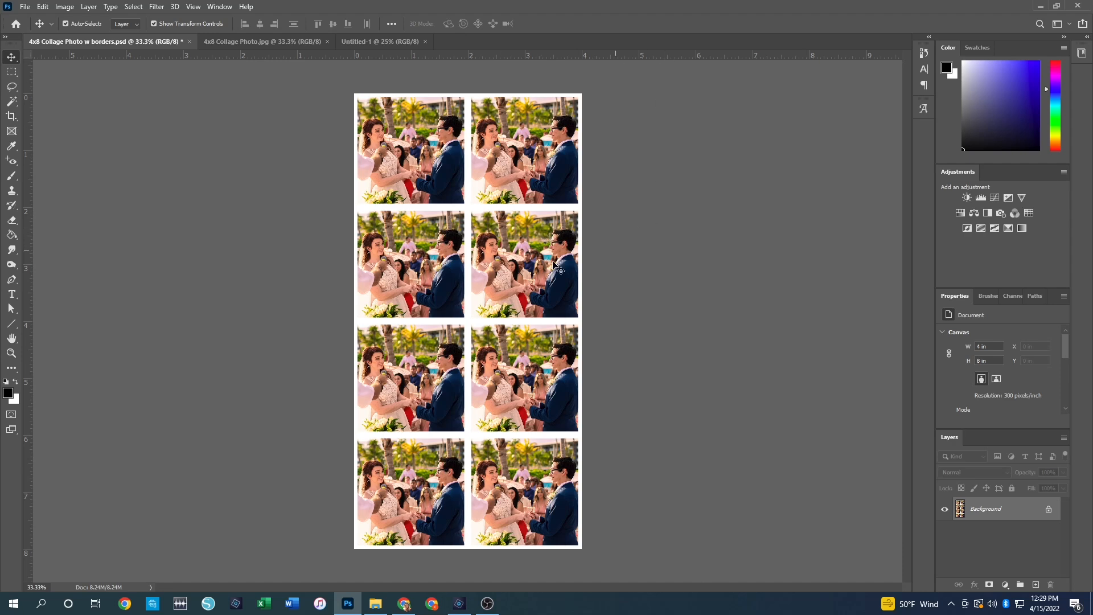
- Copy the whole bordered collage into the blank 8.5 × 11 in page and align it with the page's upper-left corner
{"action": "key", "text": "ctrl"}
{"action": "key", "text": "ctrl+a"}
{"action": "key", "text": "ctrl+c"}
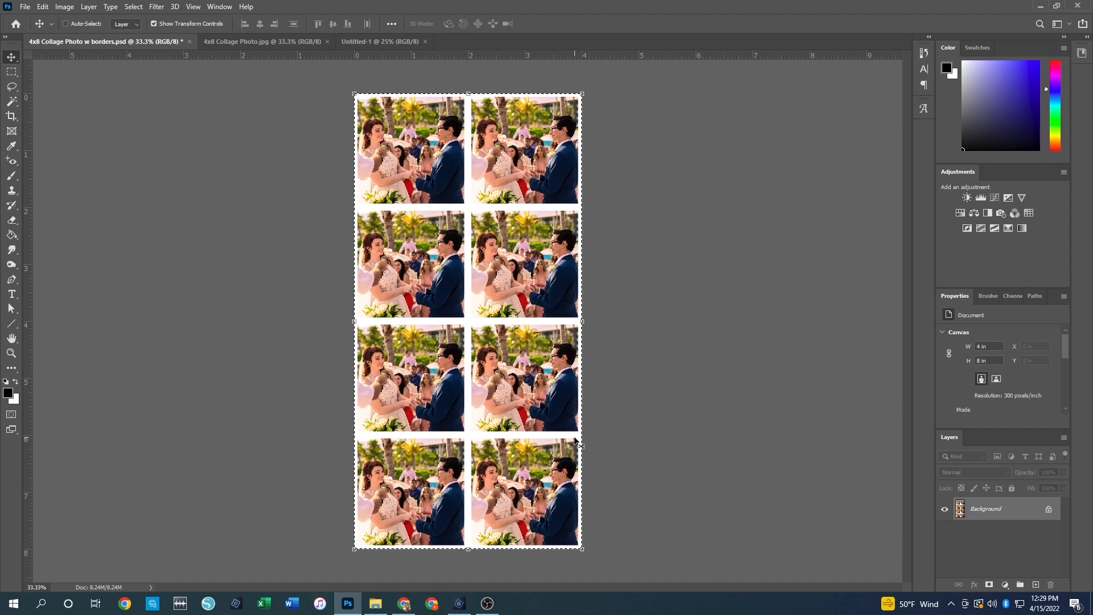
{"action": "left_click", "coordinate": [366, 42]}
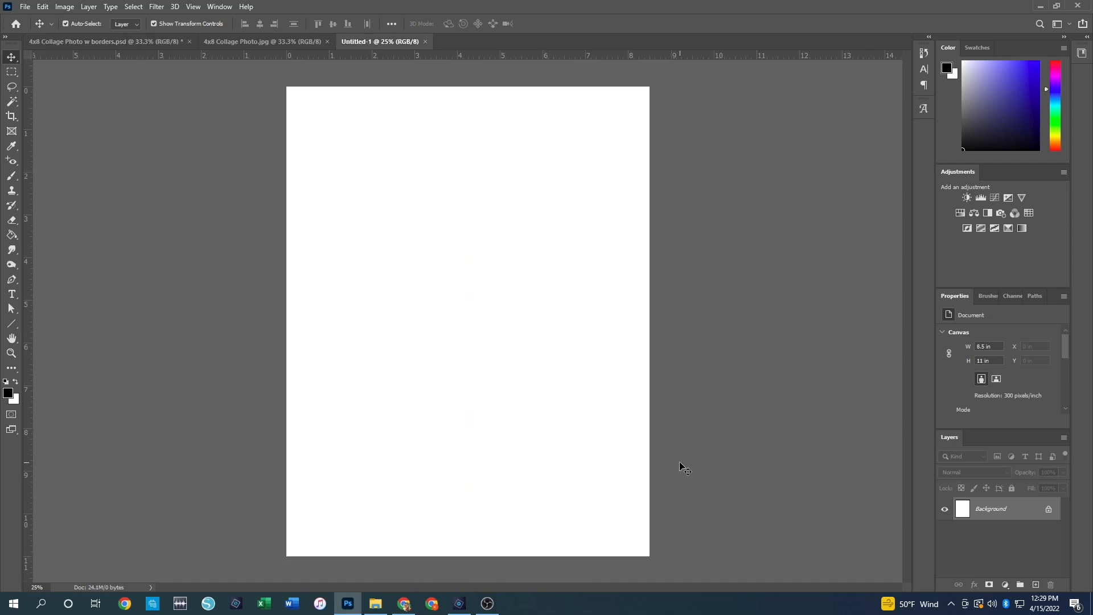
{"action": "key", "text": "ctrl+v"}
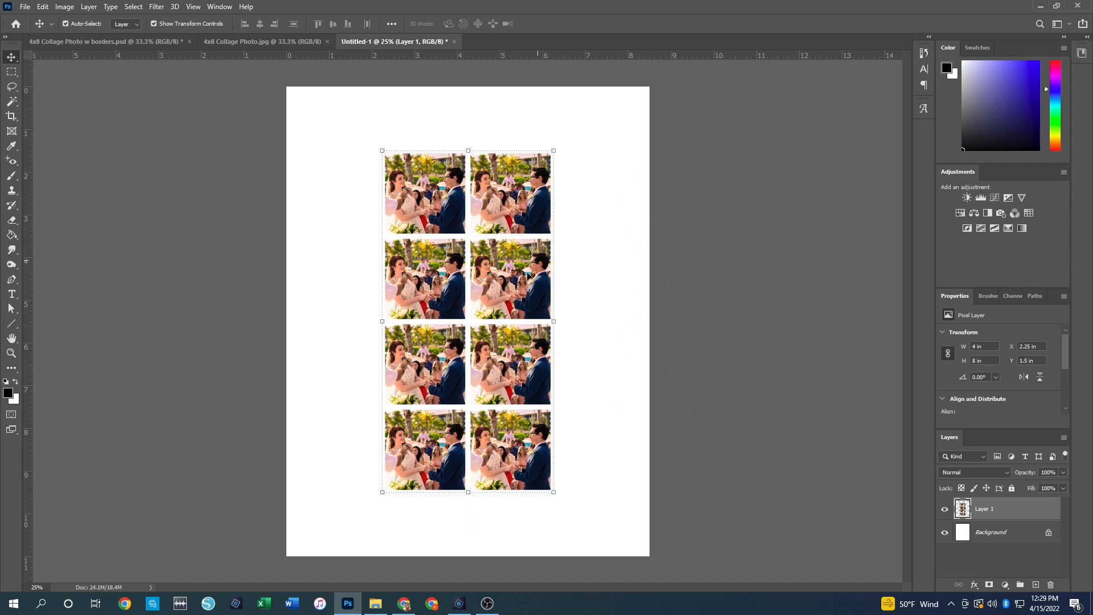
{"action": "left_click_drag", "start_coordinate": [509, 290], "coordinate": [414, 227]}
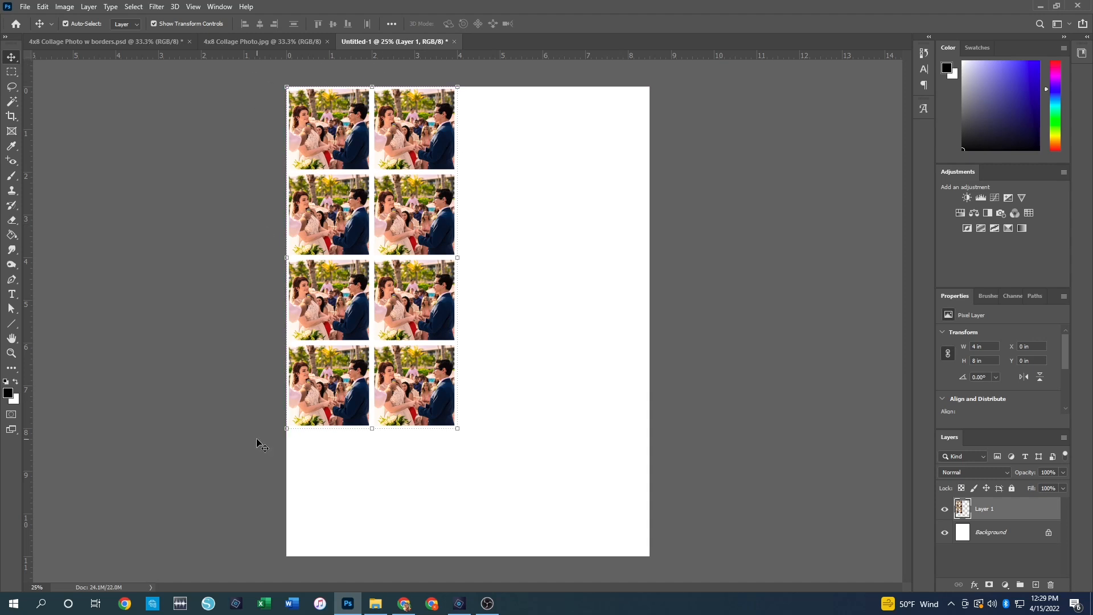
{"action": "left_click", "coordinate": [598, 342]}
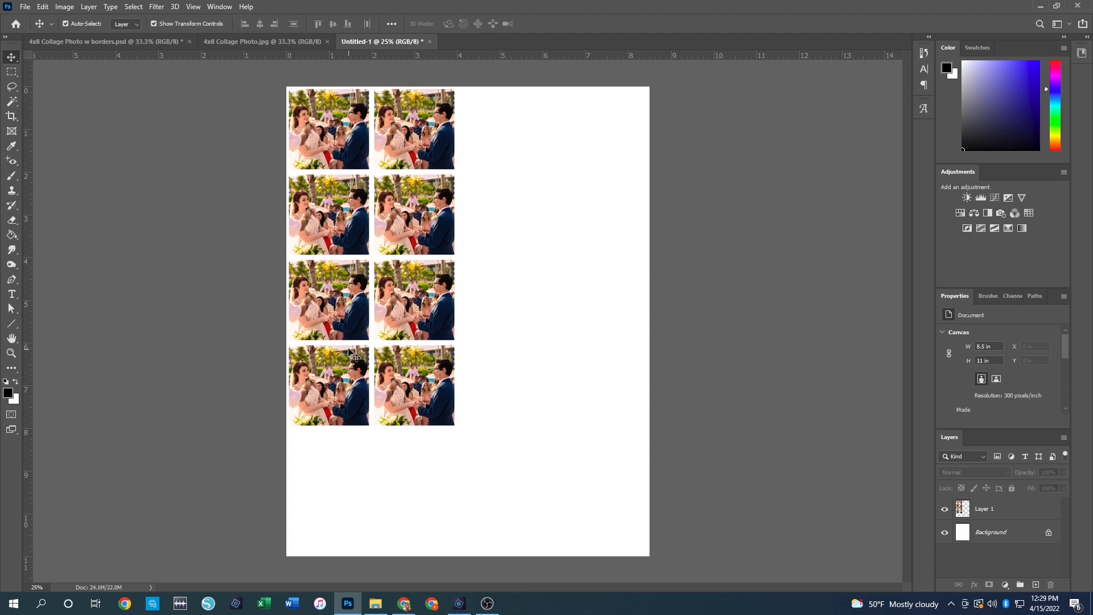
- Copy the whole 4x8 Collage Photo.jpg into the 8.5 × 11 in page, flush against the right side of the bordered collage
{"action": "left_click", "coordinate": [221, 42]}
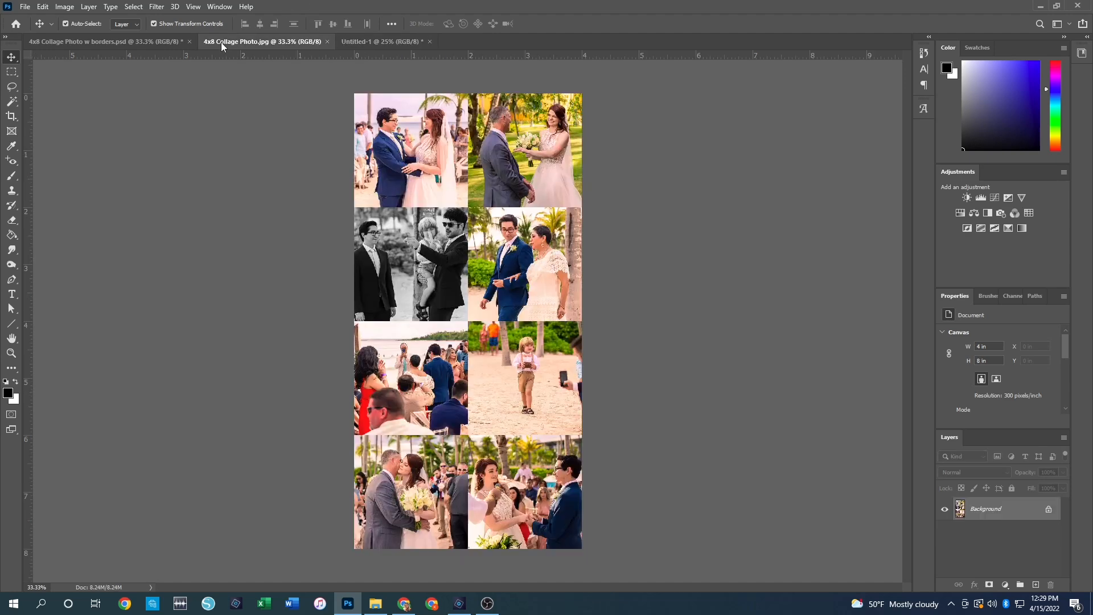
{"action": "key", "text": "ctrl+a"}
{"action": "left_click_drag", "start_coordinate": [533, 407], "coordinate": [535, 278]}
{"action": "left_click", "coordinate": [811, 309]}
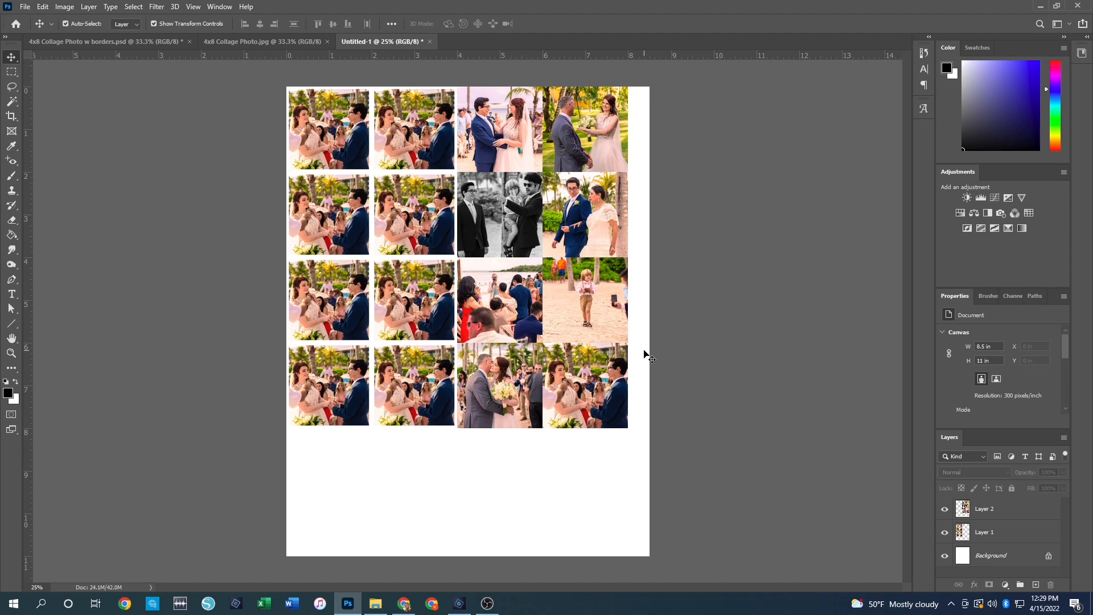
- Open 3x4 Photo Wedding.jpg and copy the whole photo into the lower-left corner of the 8.5 × 11 in page
{"action": "key", "text": "ctrl+o"}
{"action": "double_click", "coordinate": [496, 219]}
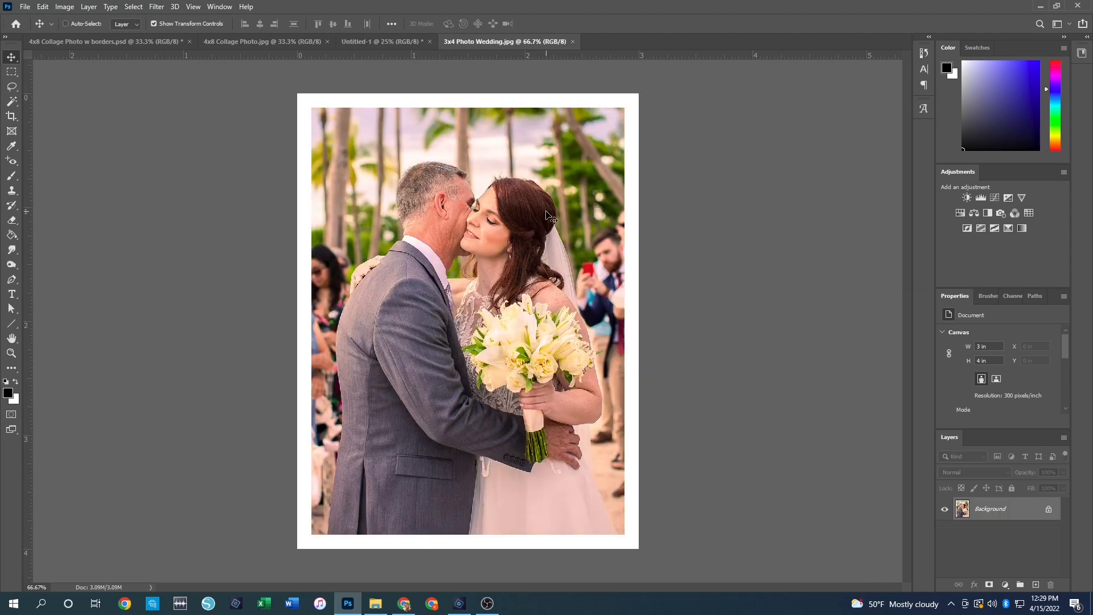
{"action": "key", "text": "ctrl+a"}
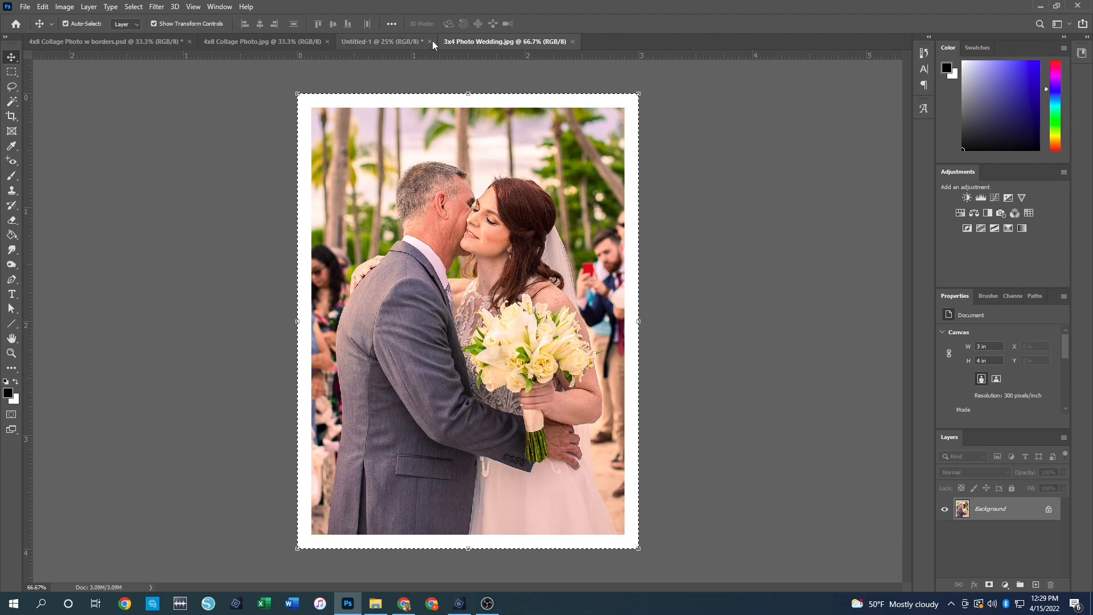
{"action": "left_click", "coordinate": [381, 43]}
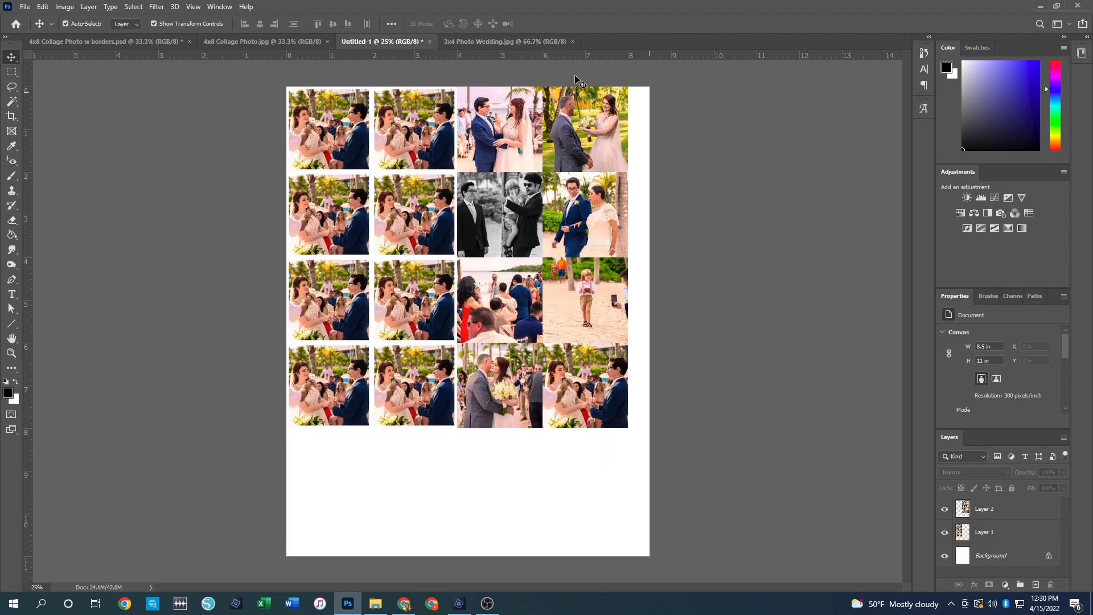
{"action": "key", "text": "ctrl+v"}
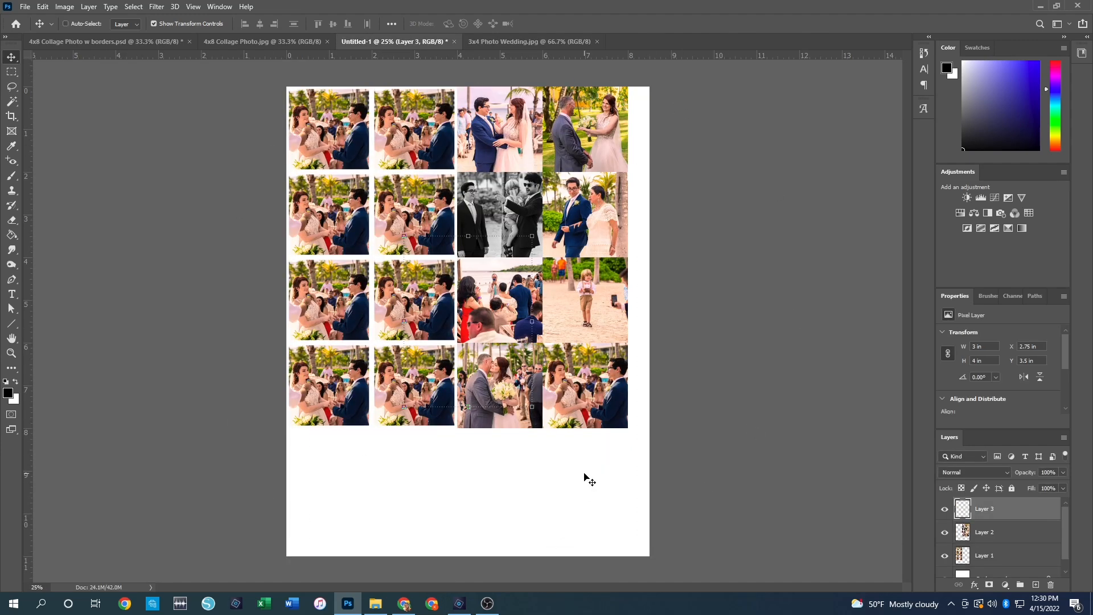
{"action": "left_click_drag", "start_coordinate": [488, 315], "coordinate": [375, 425]}
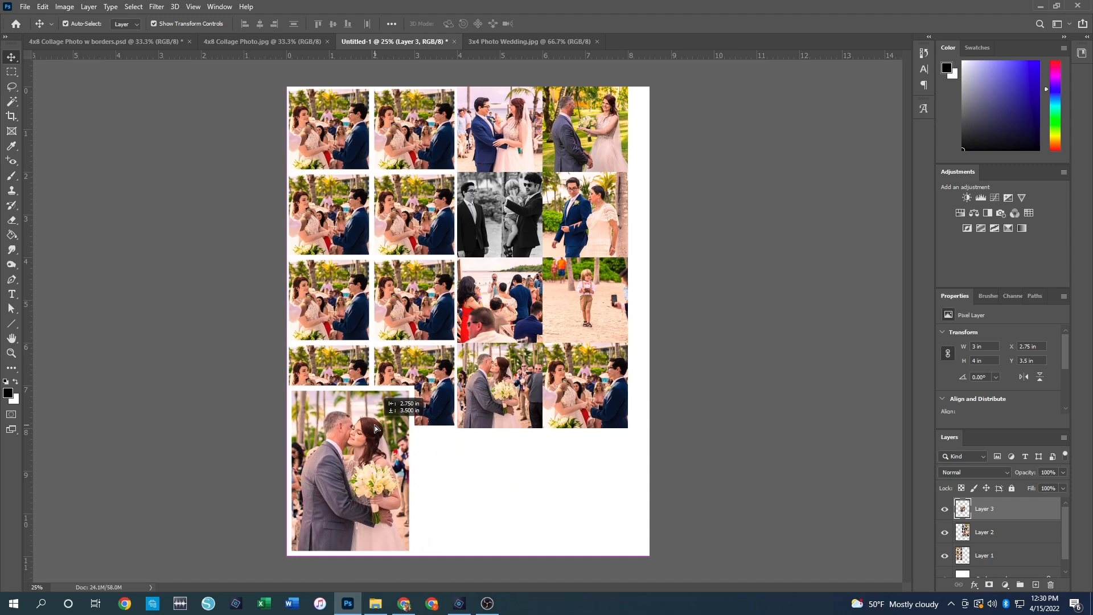
{"action": "mouse_move", "coordinate": [376, 428]}
{"action": "left_mouse_down"}
{"action": "mouse_move", "coordinate": [464, 438]}
{"action": "mouse_move", "coordinate": [567, 429]}
{"action": "mouse_move", "coordinate": [393, 390]}
{"action": "mouse_move", "coordinate": [374, 422]}
{"action": "left_mouse_up"}
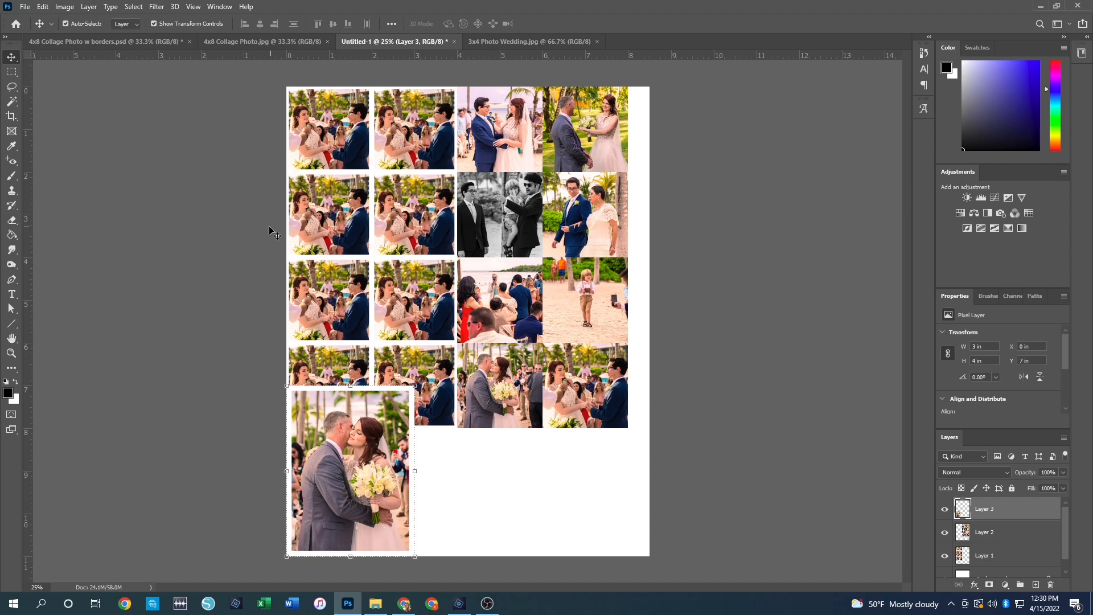
- Rotate the 3 × 4 in photo 90° and fit it directly beneath the bordered collage at the page's lower-left corner
{"action": "left_click", "coordinate": [44, 7]}
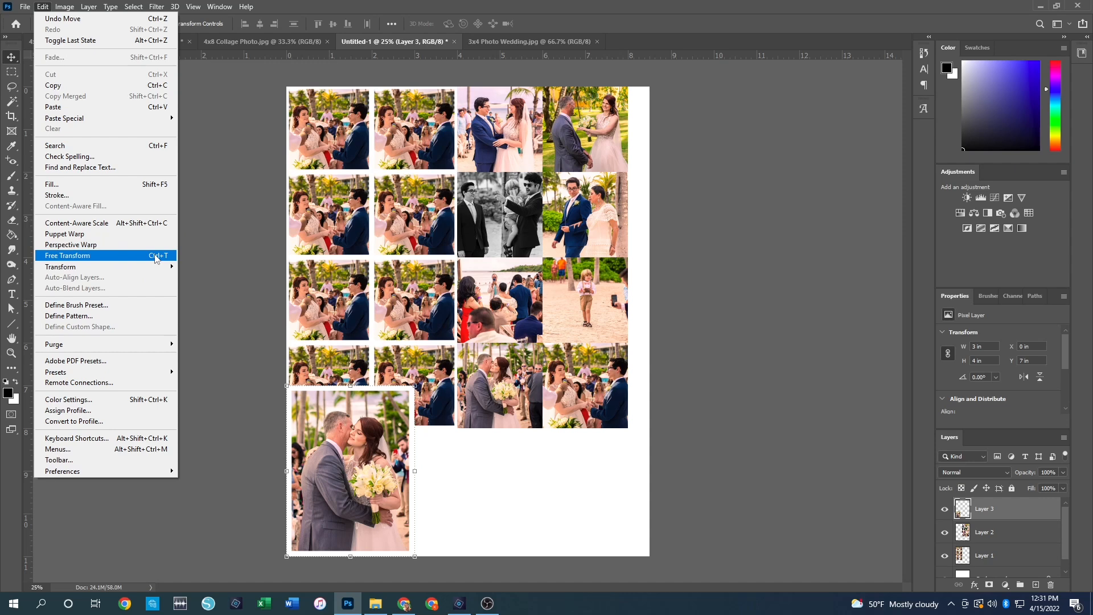
{"action": "left_click", "coordinate": [143, 259]}
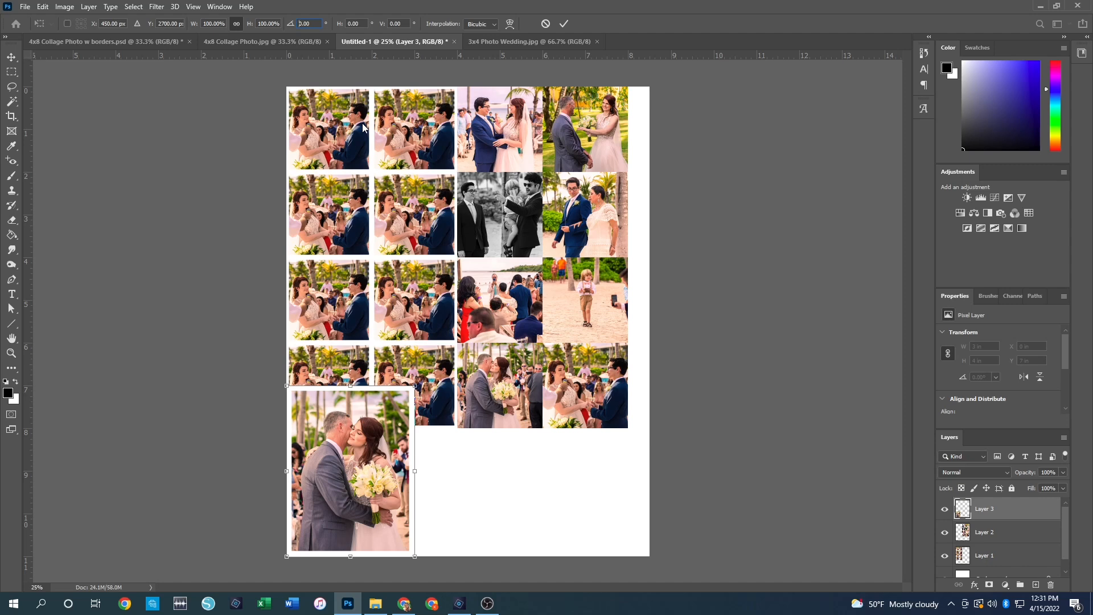
{"action": "type", "text": "90"}
{"action": "key", "text": "Return"}
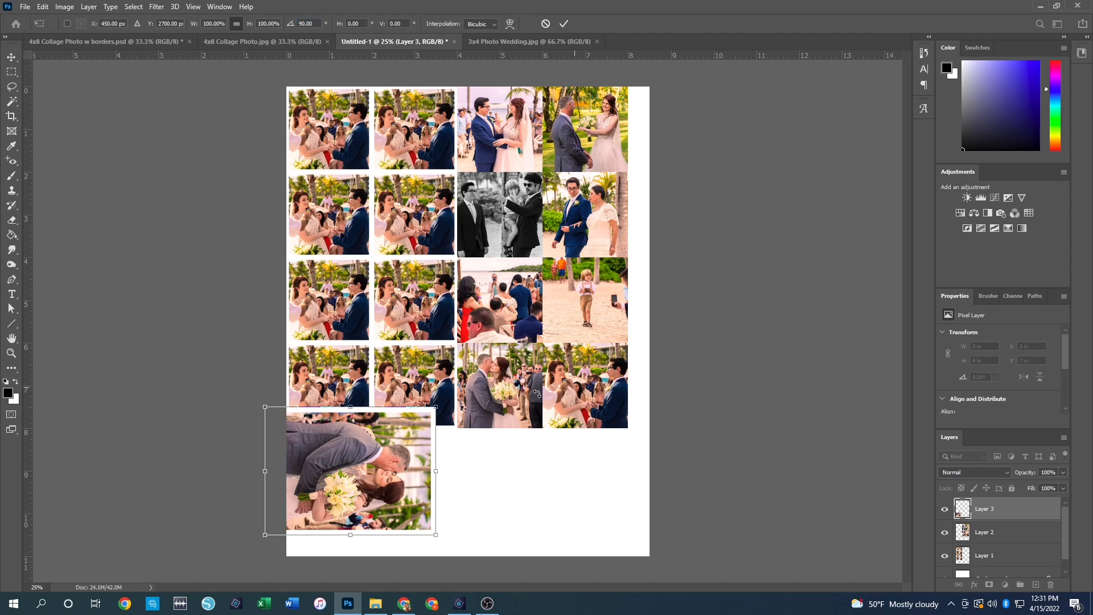
{"action": "key", "text": "Return"}
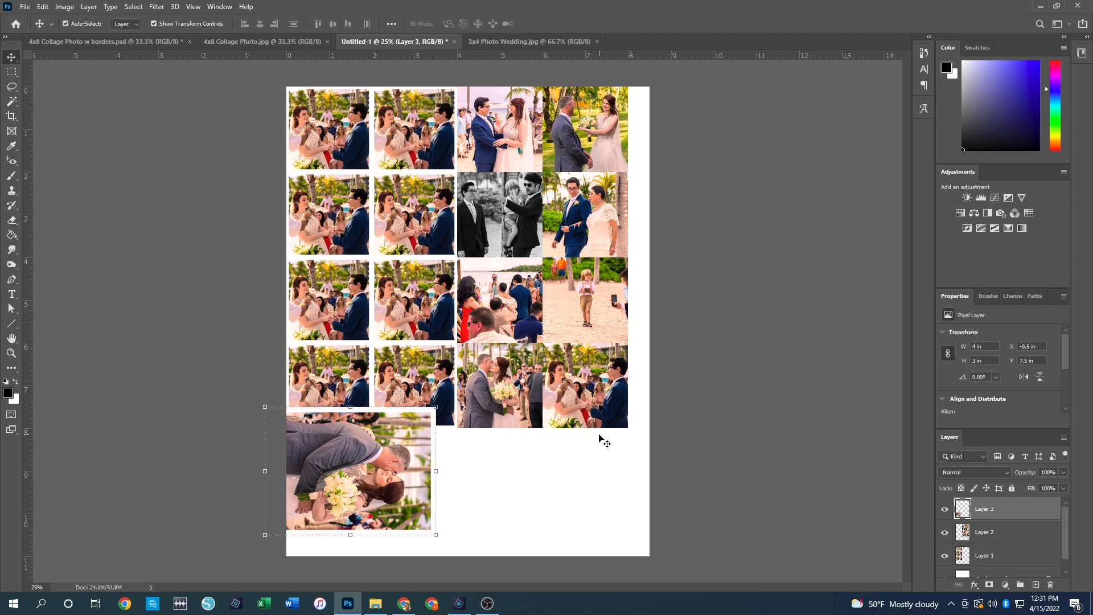
{"action": "left_click_drag", "start_coordinate": [291, 473], "coordinate": [375, 487]}
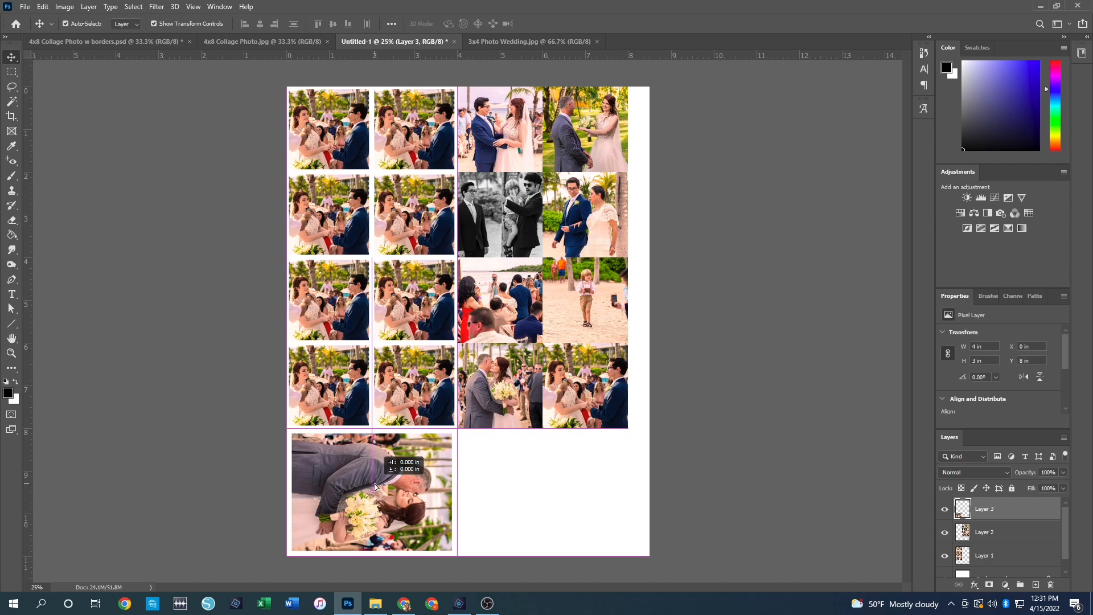
{"action": "left_click_drag", "start_coordinate": [375, 486], "coordinate": [375, 487]}
- Place a second copy of the rotated 3 × 4 in photo beside the first, beneath the borderless collage
{"action": "key", "text": "ctrl"}
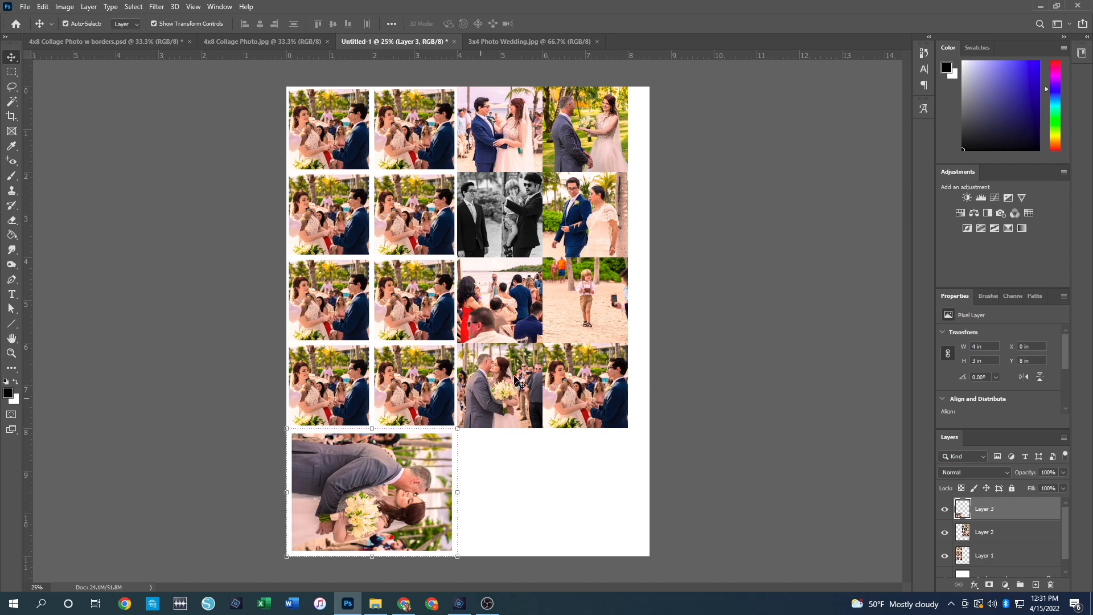
{"action": "key", "text": "ctrl"}
{"action": "left_click_drag", "start_coordinate": [463, 454], "coordinate": [511, 459]}
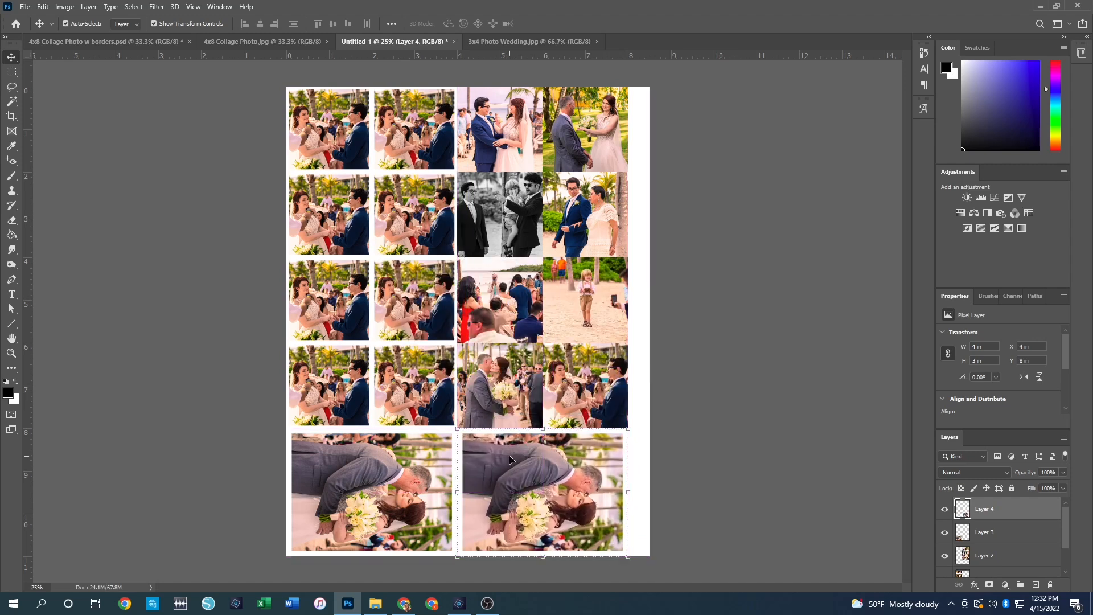
{"action": "left_click", "coordinate": [788, 426]}
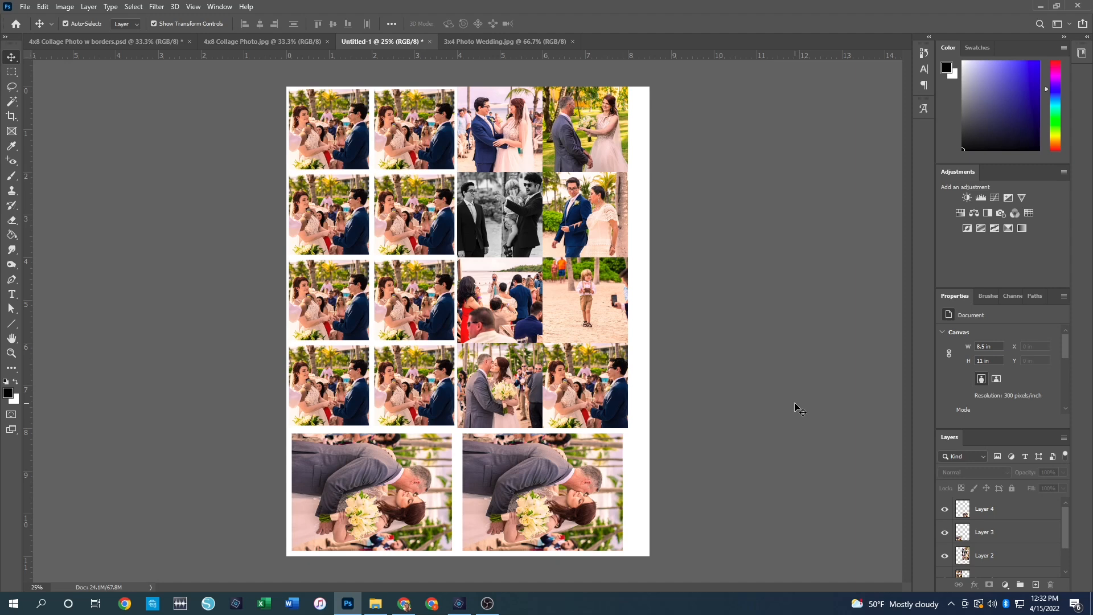
- Close the 8.5 × 11 in page, 3x4 Photo Wedding.jpg and both 4 × 8 in collages without saving changes
{"action": "left_click", "coordinate": [430, 42]}
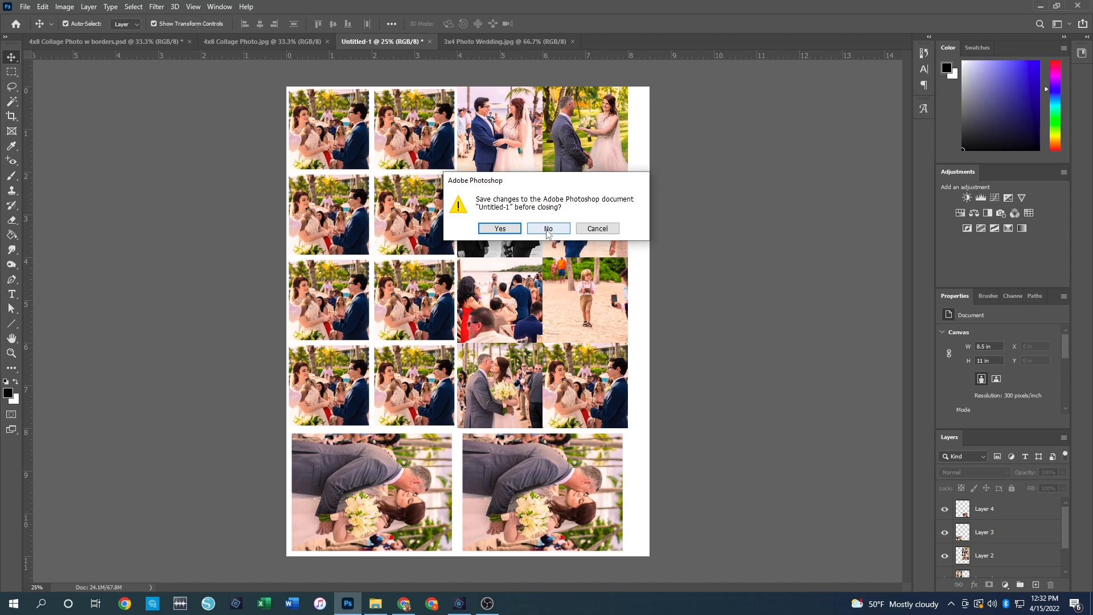
{"action": "left_click", "coordinate": [547, 229]}
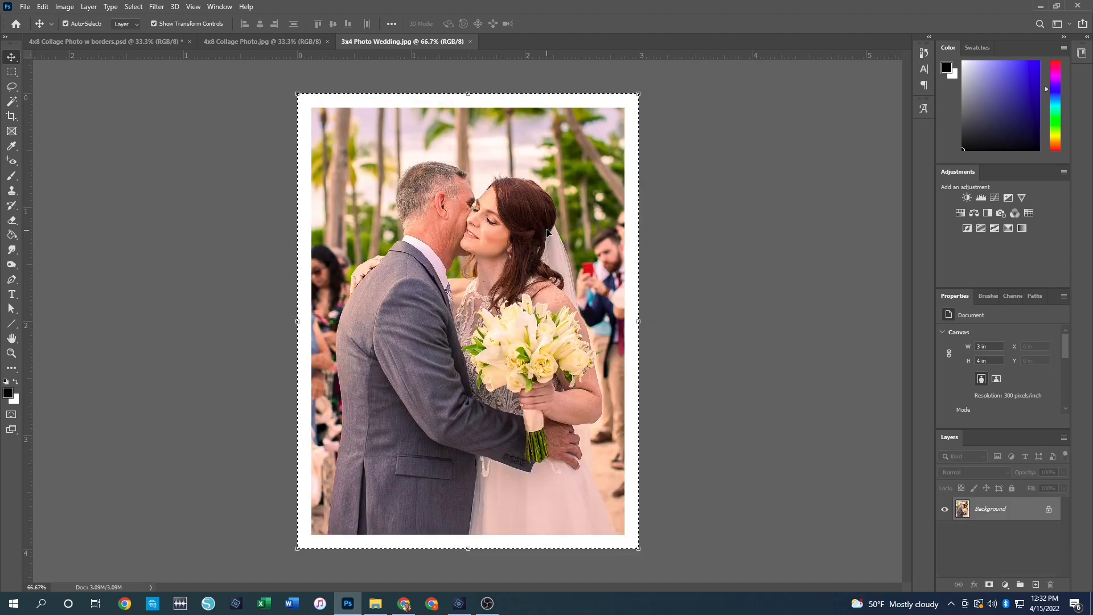
{"action": "left_click", "coordinate": [470, 42]}
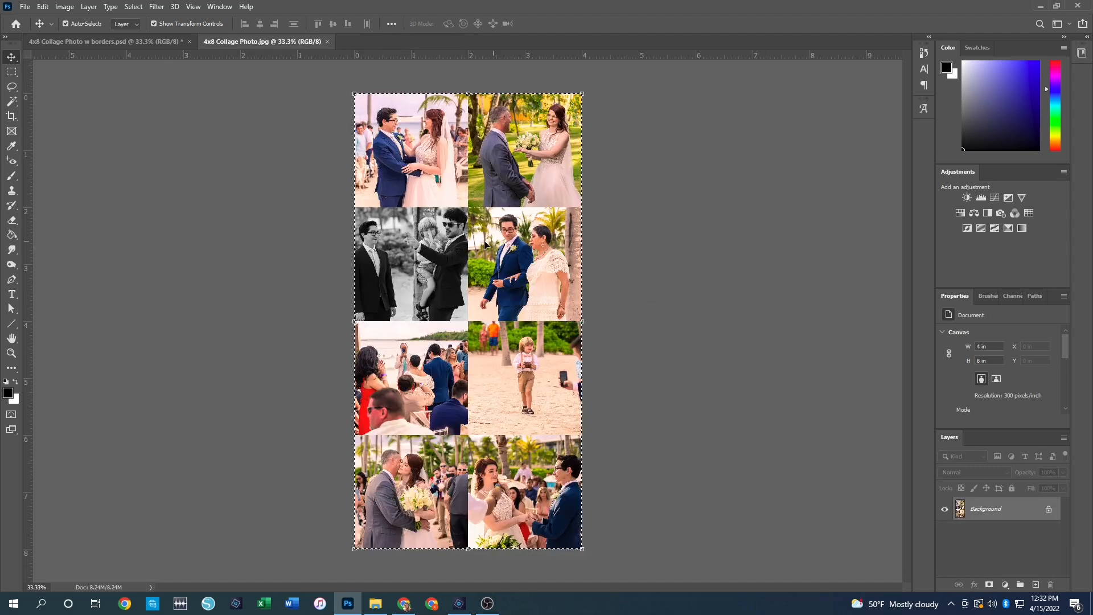
{"action": "left_click", "coordinate": [327, 41]}
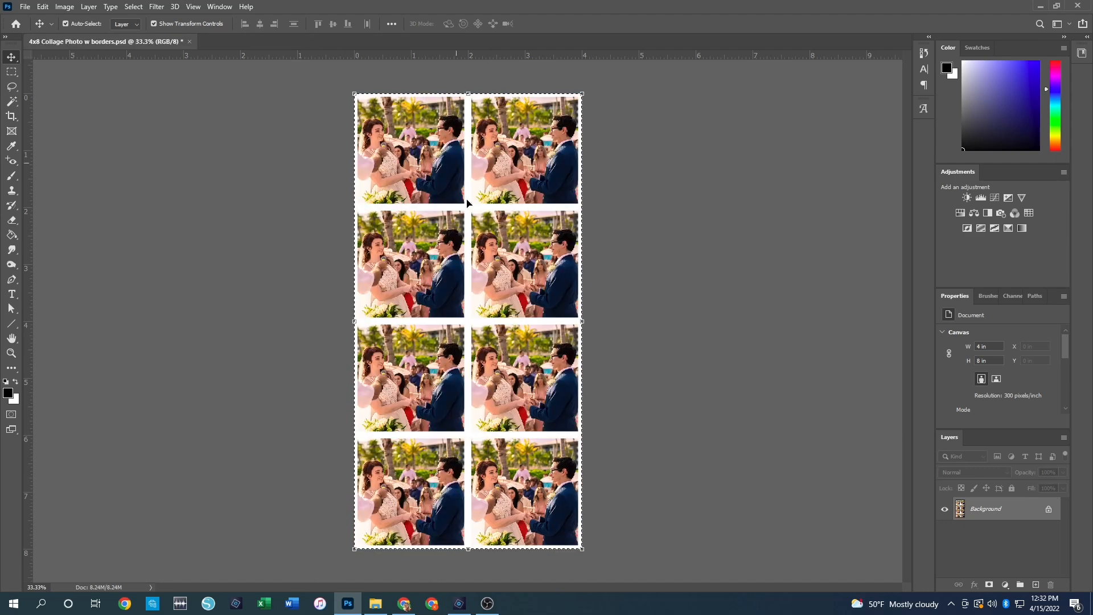
{"action": "left_click", "coordinate": [189, 41]}
{"action": "left_click", "coordinate": [548, 229]}
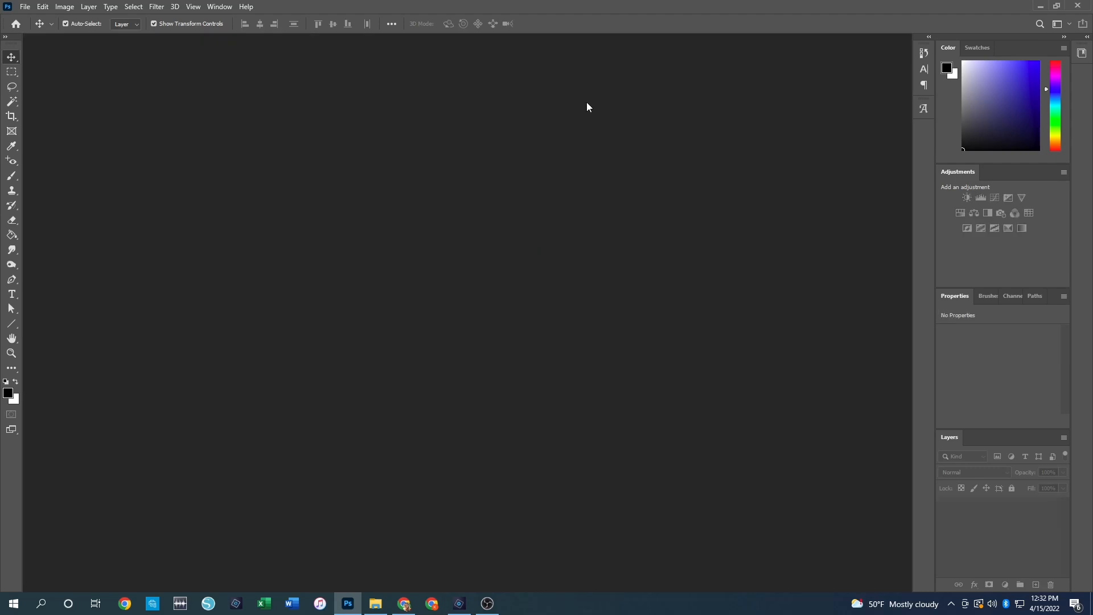
- Switch to Photoshop Elements and crop the hand-holding ceremony photo (714) to 2 × 2 in around the couple
{"action": "left_click", "coordinate": [459, 603]}
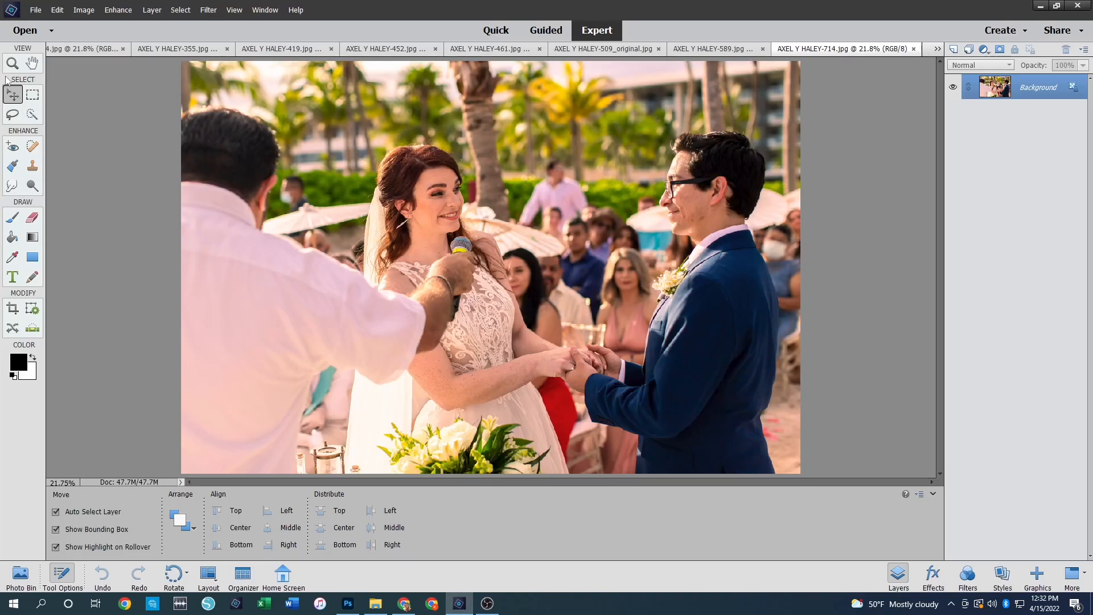
{"action": "left_click", "coordinate": [12, 308]}
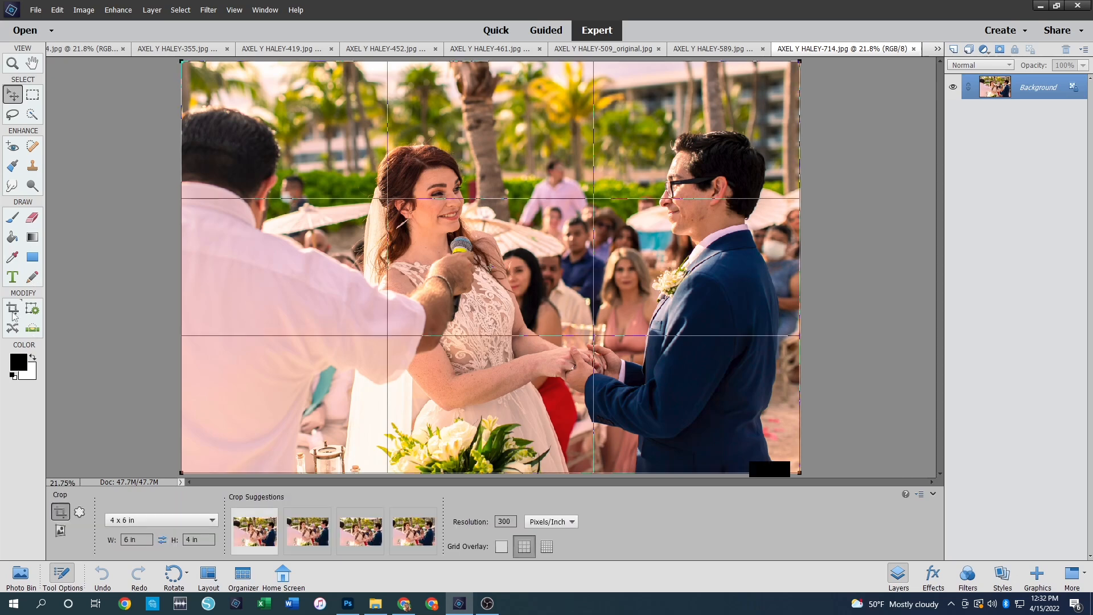
{"action": "left_click", "coordinate": [212, 520]}
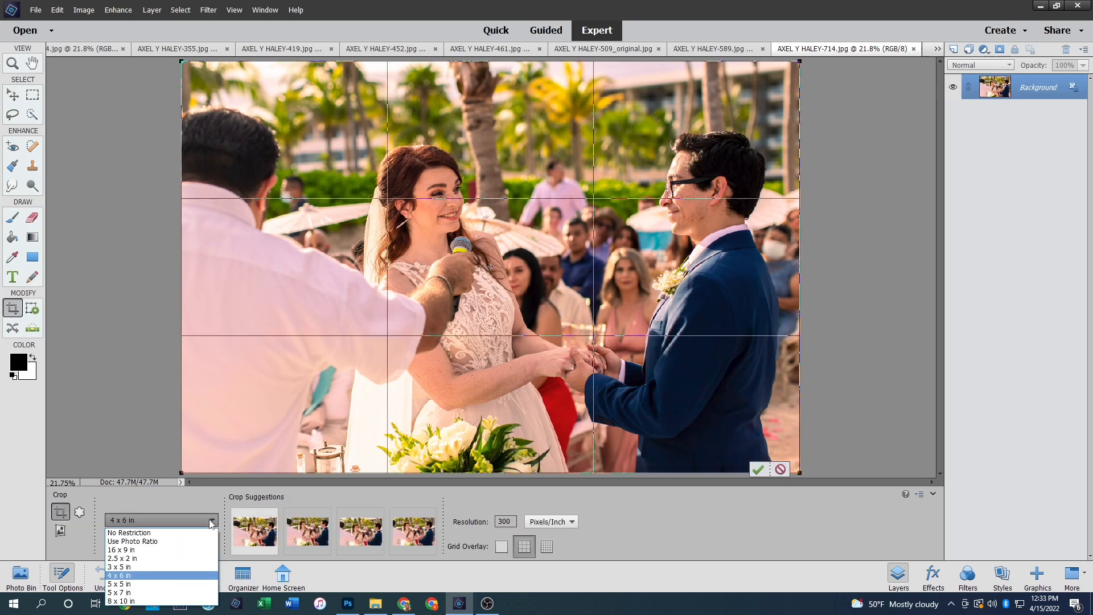
{"action": "left_click", "coordinate": [125, 575]}
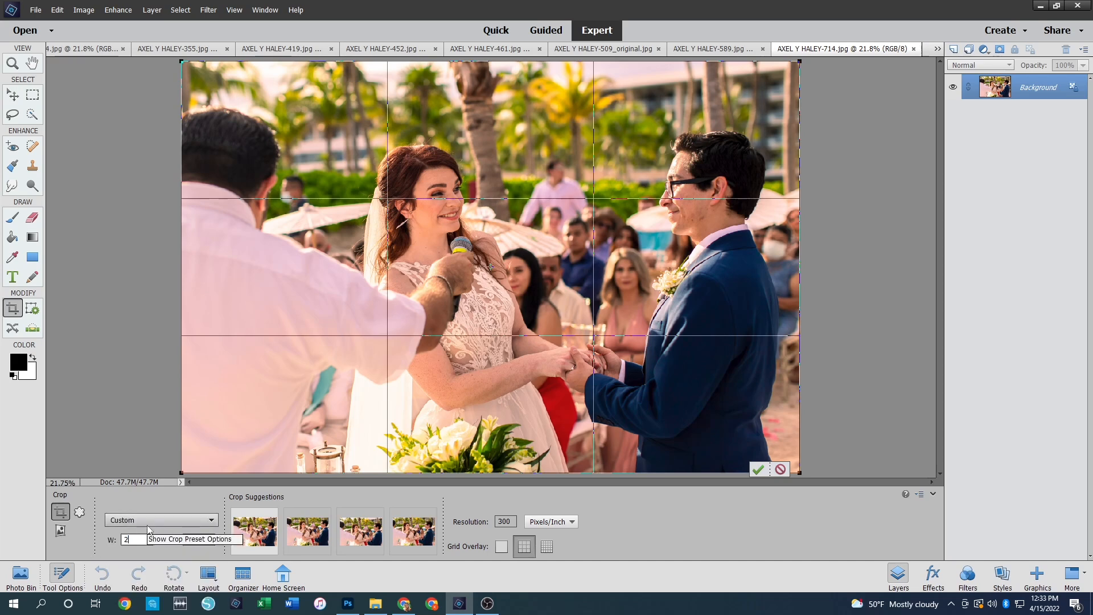
{"action": "key", "text": "Tab"}
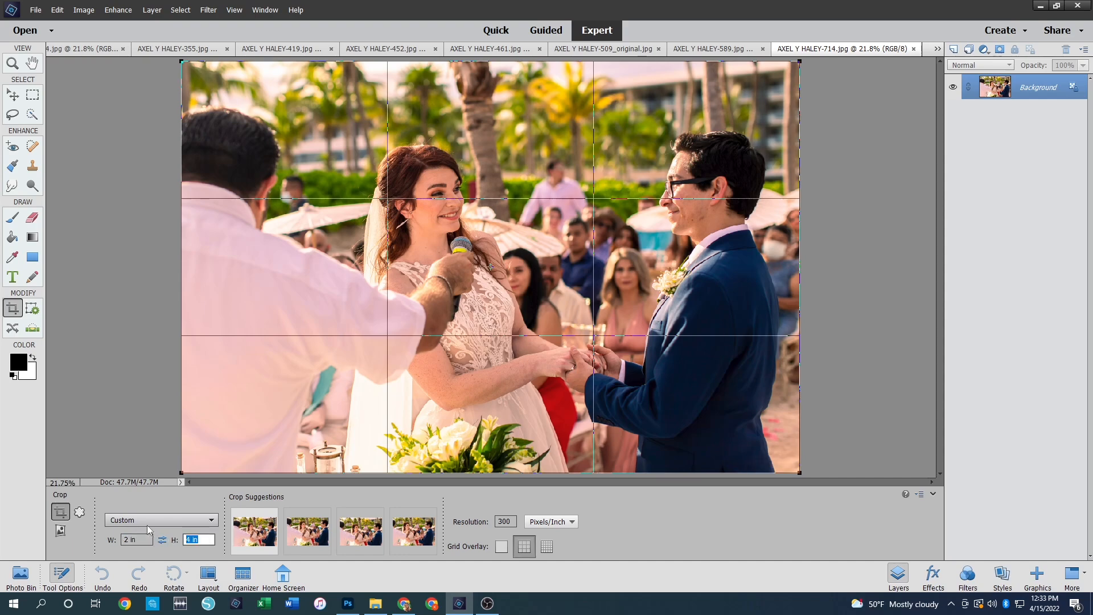
{"action": "type", "text": "2"}
{"action": "key", "text": "Return"}
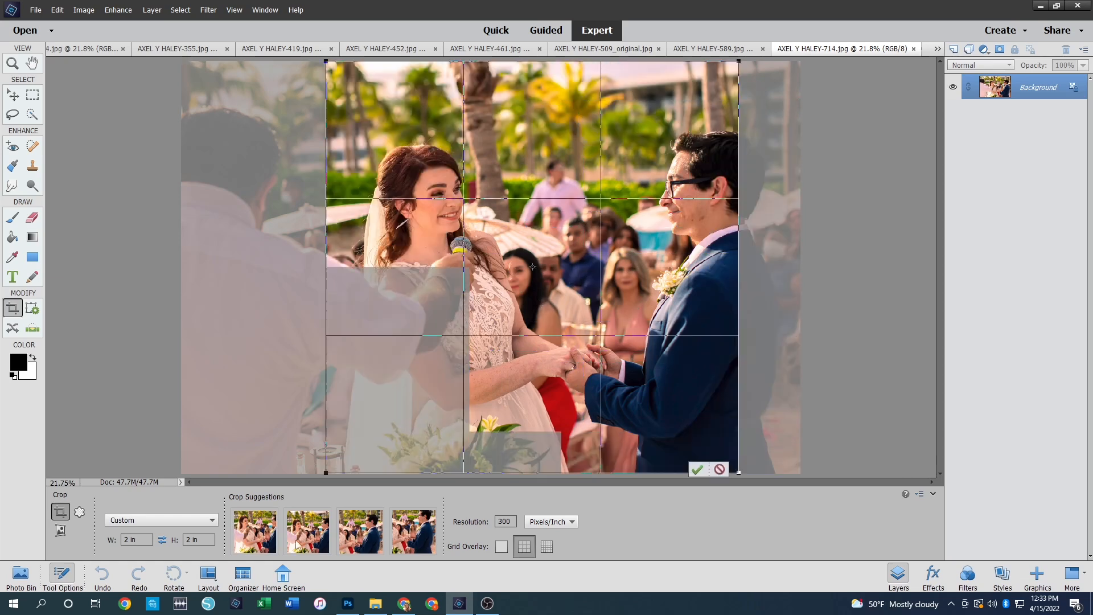
{"action": "left_click_drag", "start_coordinate": [640, 376], "coordinate": [675, 381]}
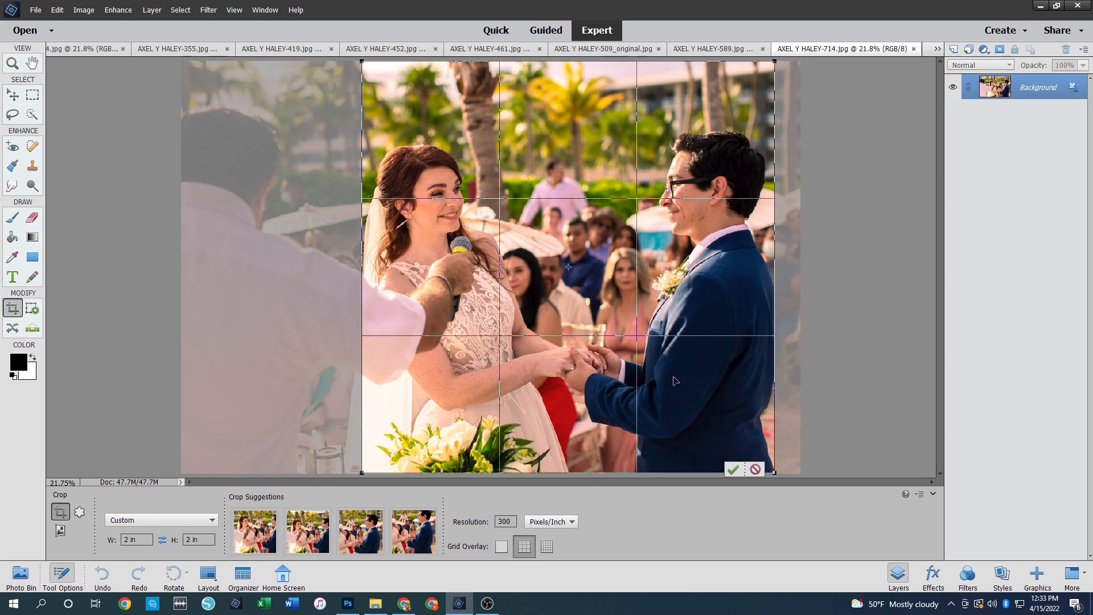
{"action": "key", "text": "Return"}
- Crop the bouquet embrace photo (589) to 2 × 2 in at 300 pixels/inch using the first crop suggestion
{"action": "left_click", "coordinate": [708, 49]}
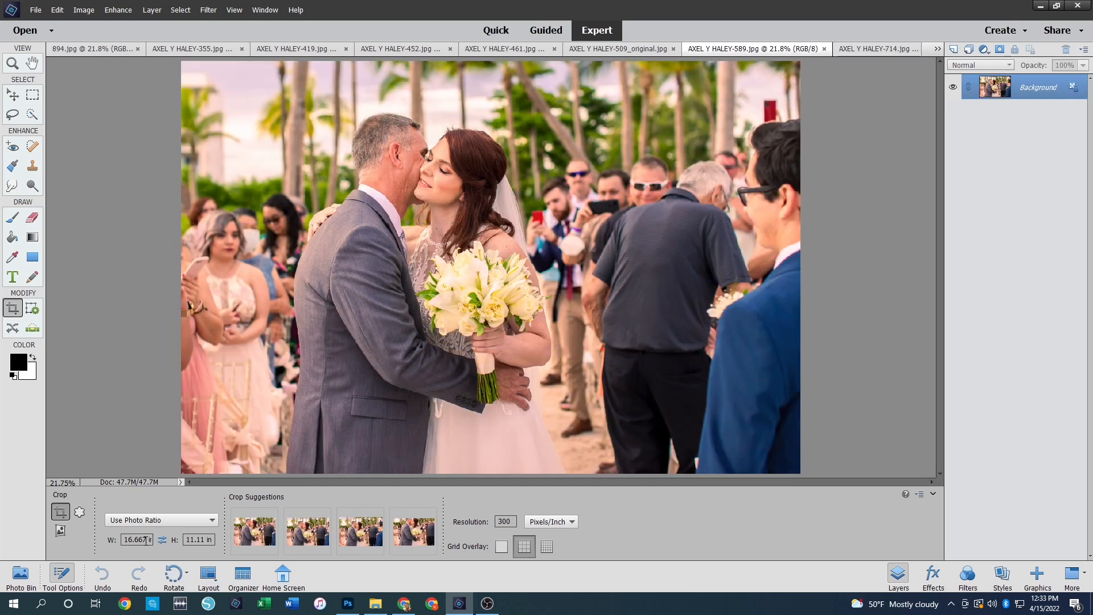
{"action": "left_click", "coordinate": [255, 532]}
{"action": "type", "text": "2"}
{"action": "key", "text": "Tab"}
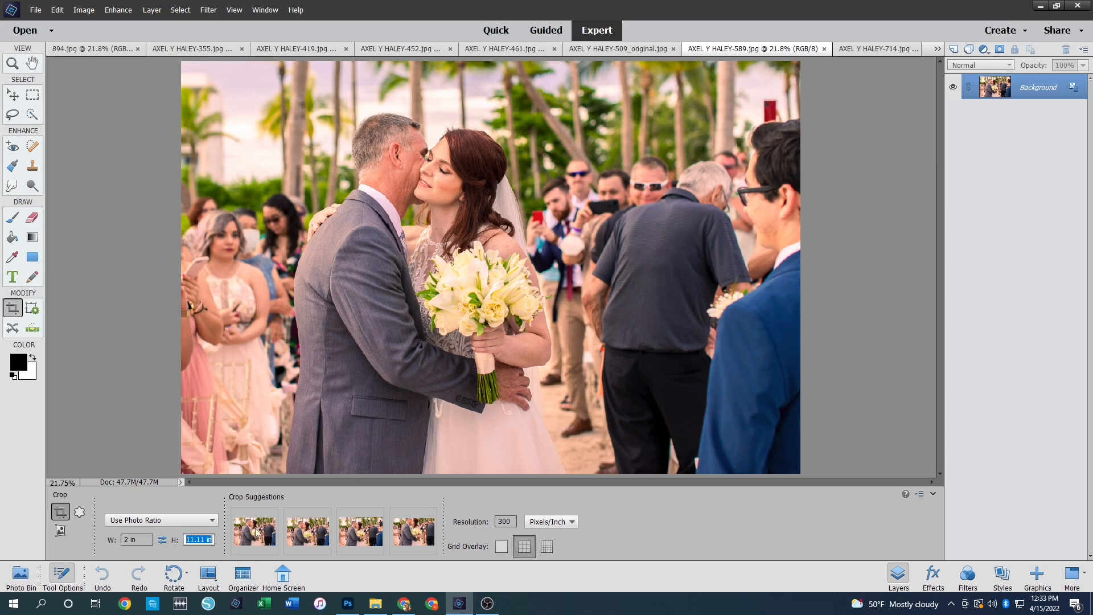
{"action": "key", "text": "Tab"}
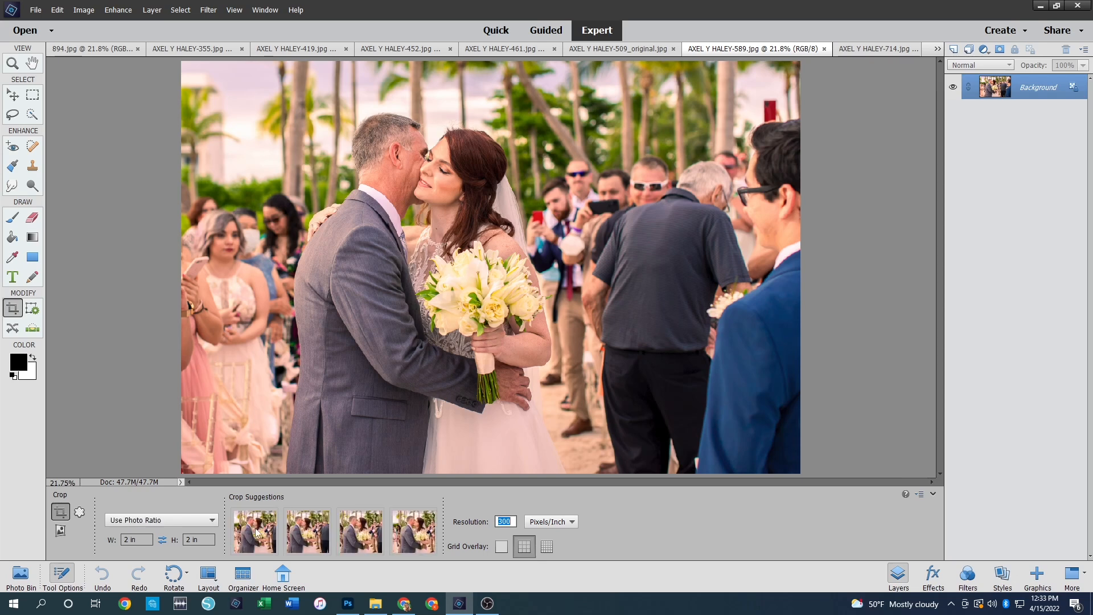
{"action": "key", "text": "Return"}
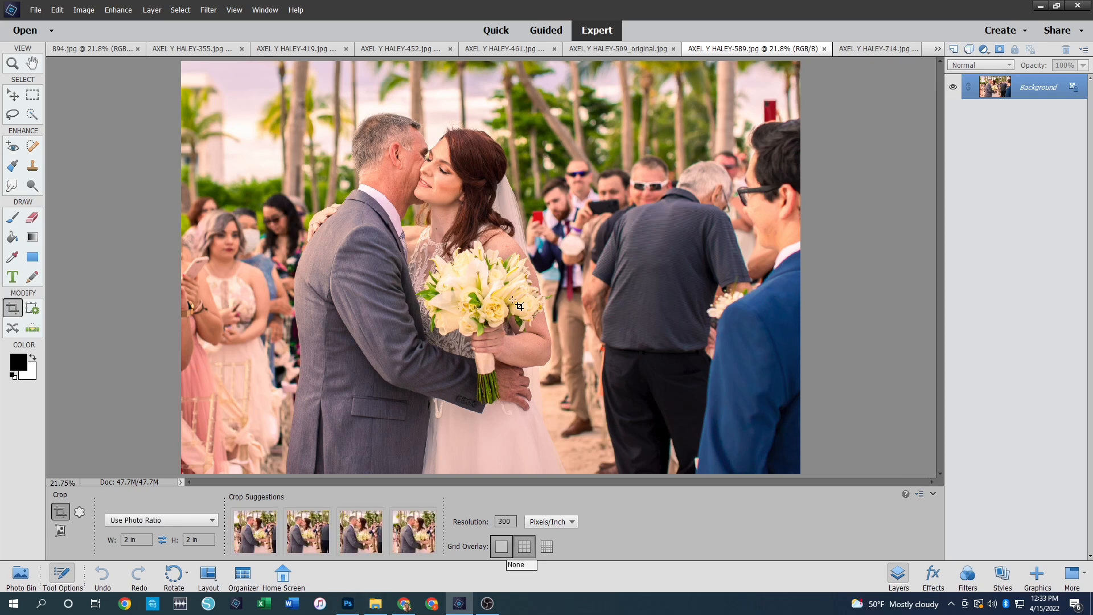
{"action": "left_click", "coordinate": [264, 527]}
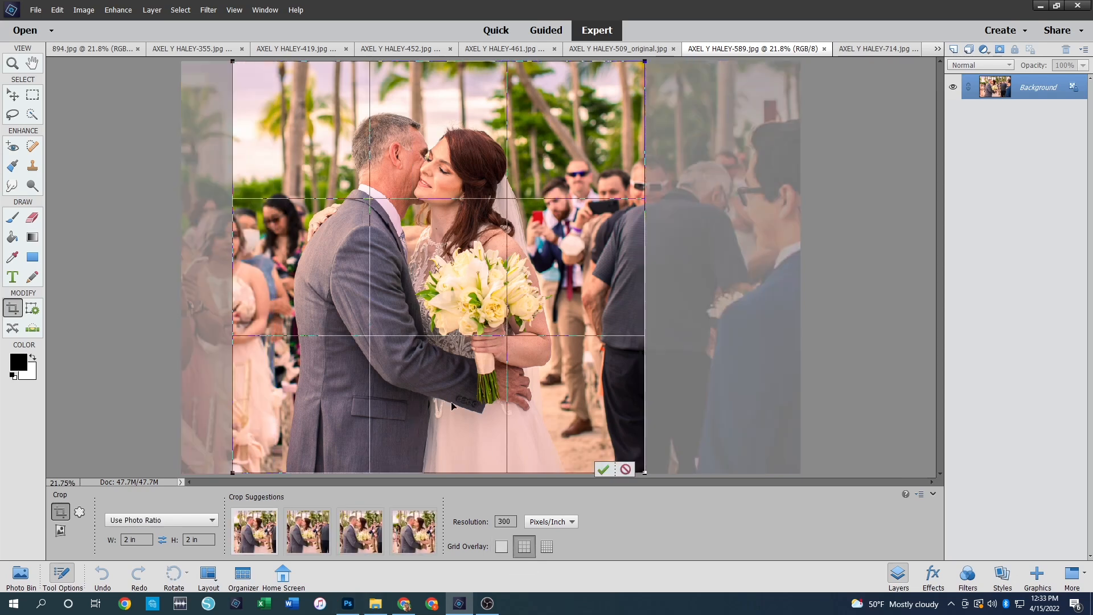
{"action": "key", "text": "Return"}
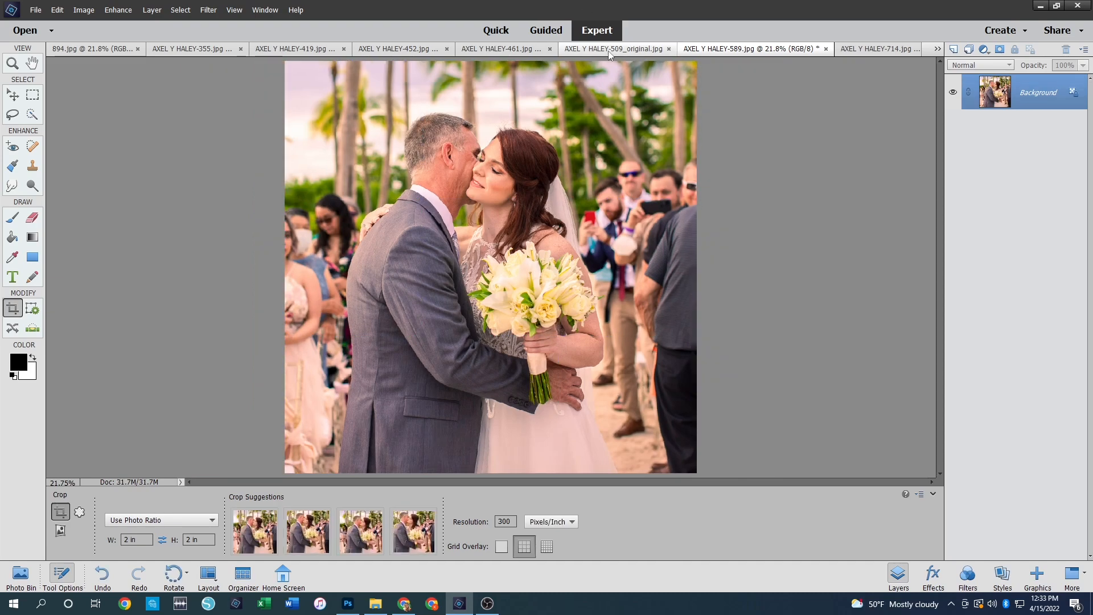
- Crop the photo of the boy on the beach (509_original) to 2 × 2 in, reframing it around him
{"action": "left_click", "coordinate": [608, 50]}
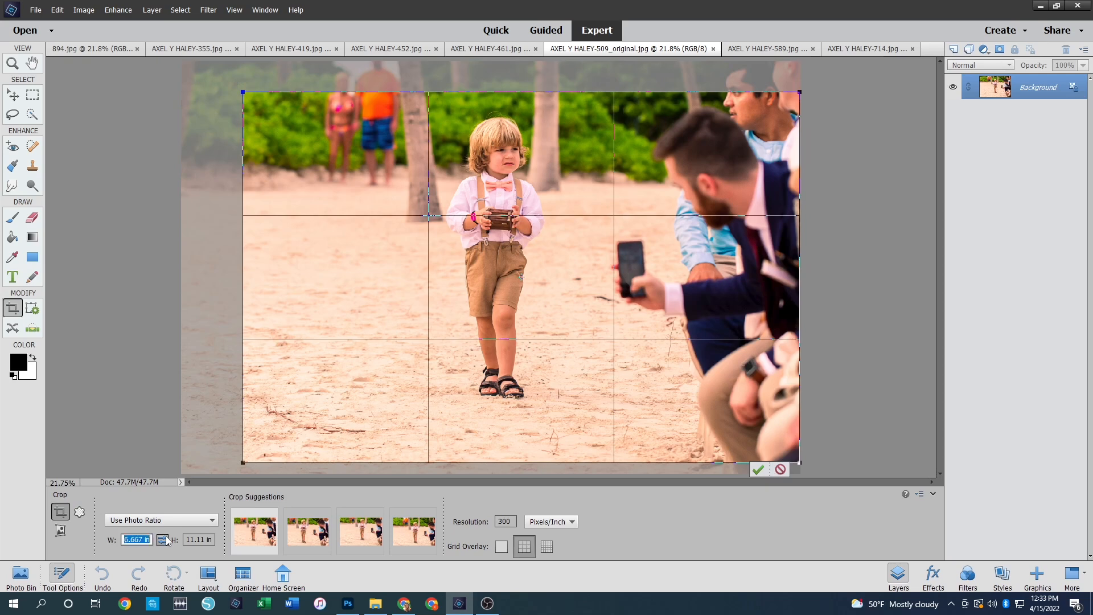
{"action": "key", "text": "Tab"}
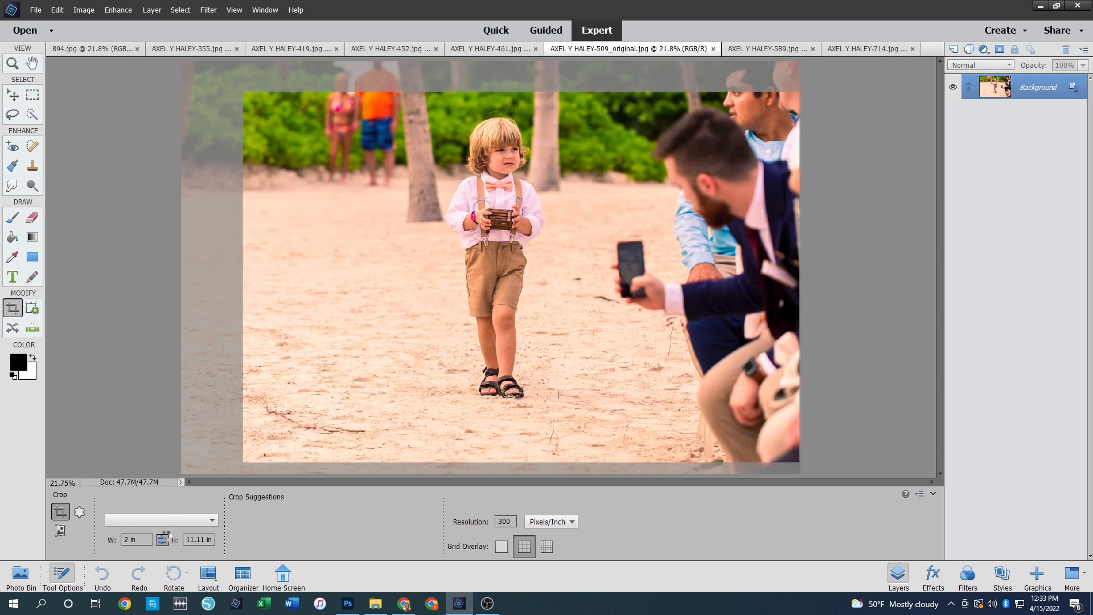
{"action": "type", "text": "2 in"}
{"action": "key", "text": "Return"}
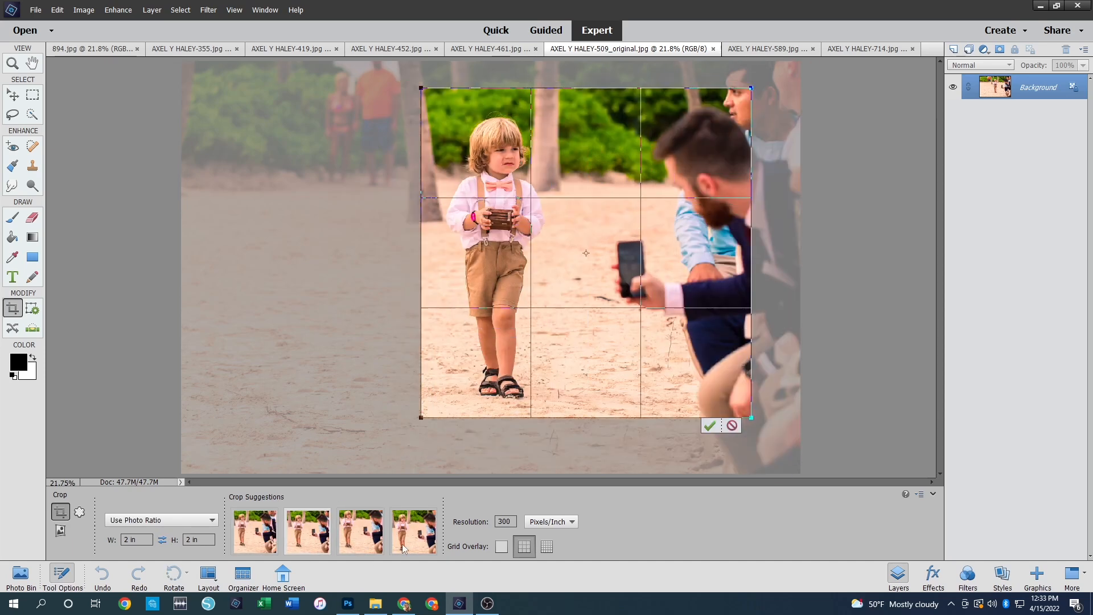
{"action": "left_click_drag", "start_coordinate": [581, 344], "coordinate": [502, 329]}
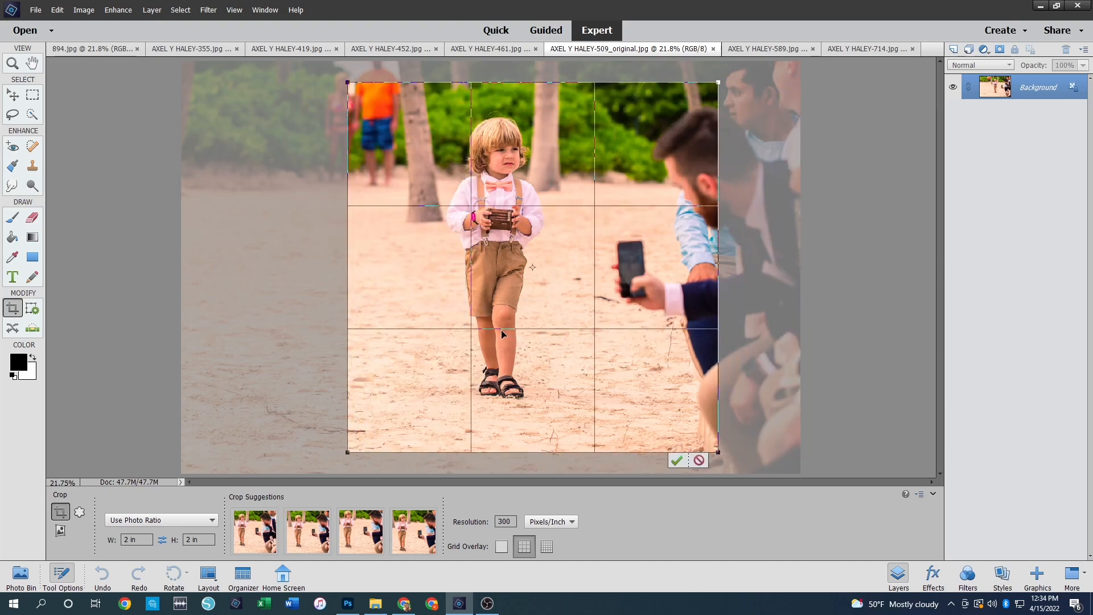
{"action": "key", "text": "Return"}
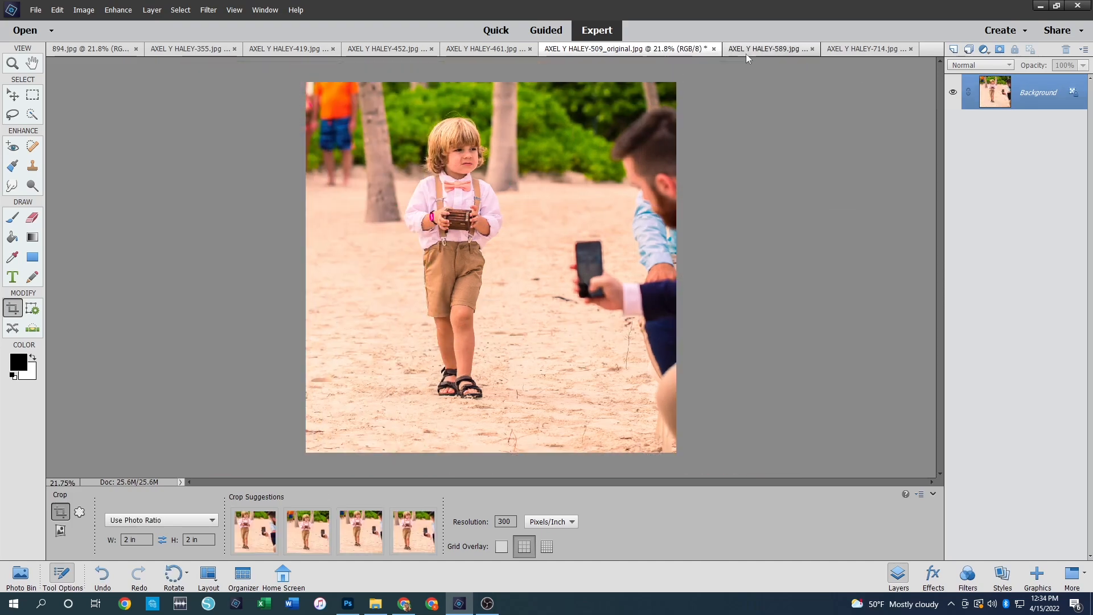
- Close every open photo except the cropped bouquet embrace photo (589)
{"action": "left_click", "coordinate": [746, 54]}
{"action": "left_click", "coordinate": [863, 51]}
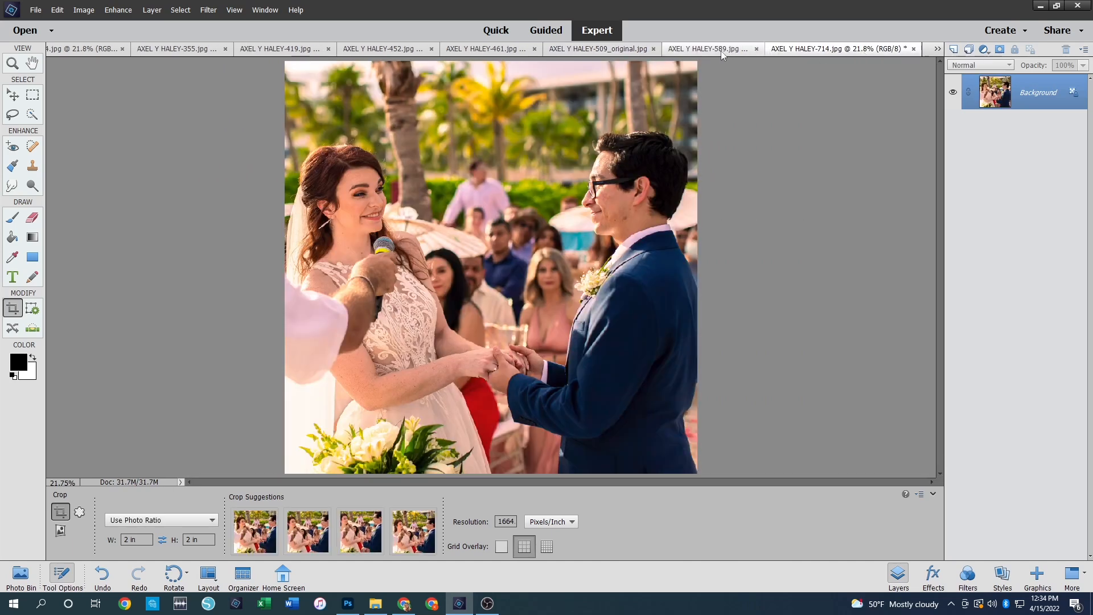
{"action": "left_click", "coordinate": [676, 52]}
{"action": "left_click", "coordinate": [591, 52]}
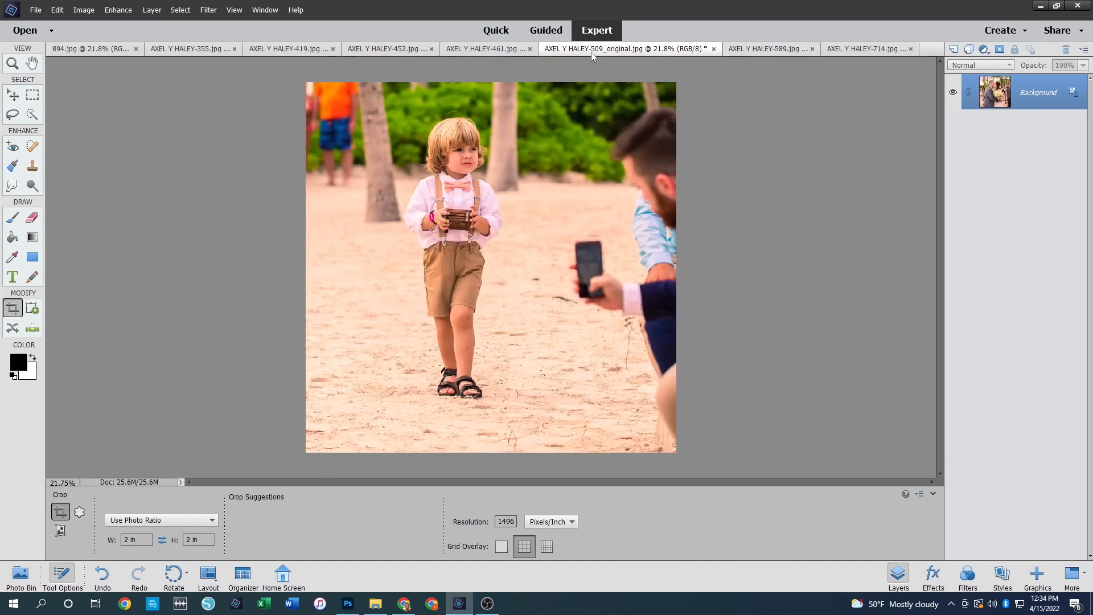
{"action": "left_click", "coordinate": [530, 48]}
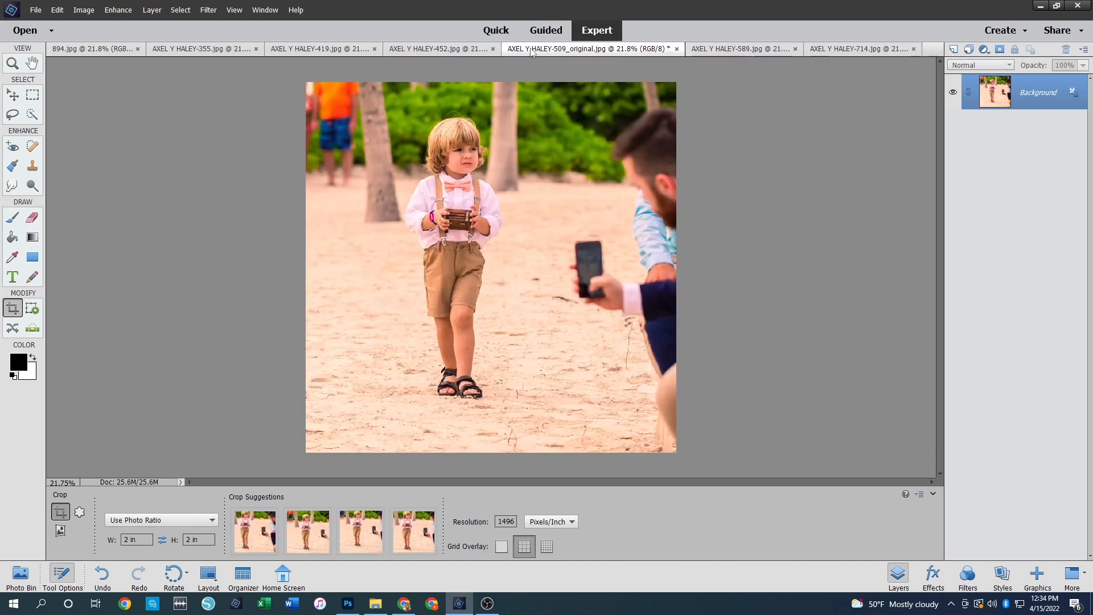
{"action": "left_click", "coordinate": [677, 49]}
{"action": "left_click", "coordinate": [555, 235]}
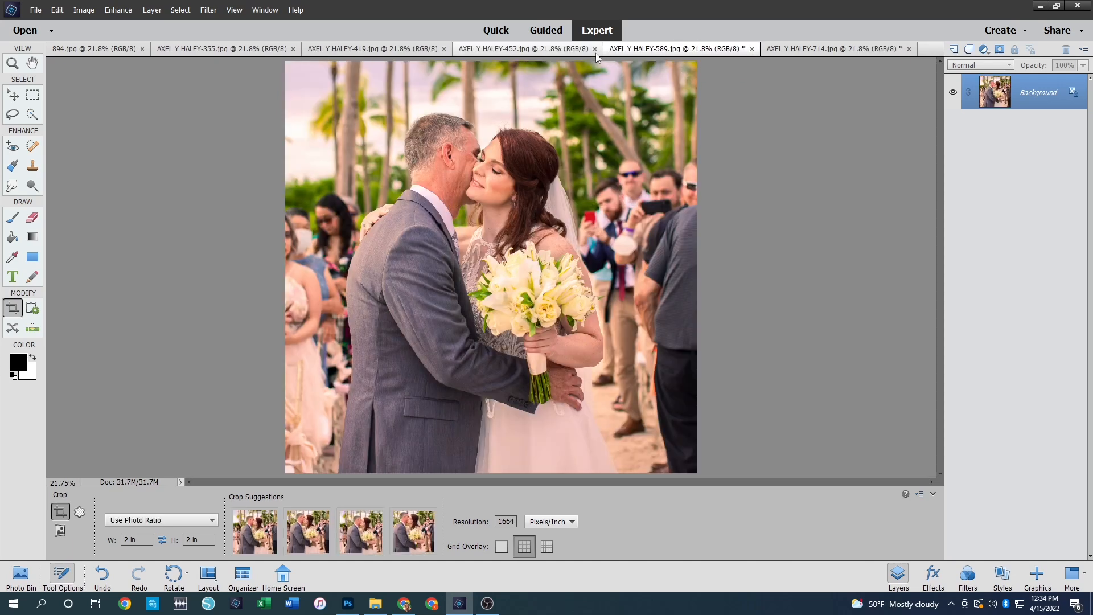
{"action": "left_click", "coordinate": [596, 49]}
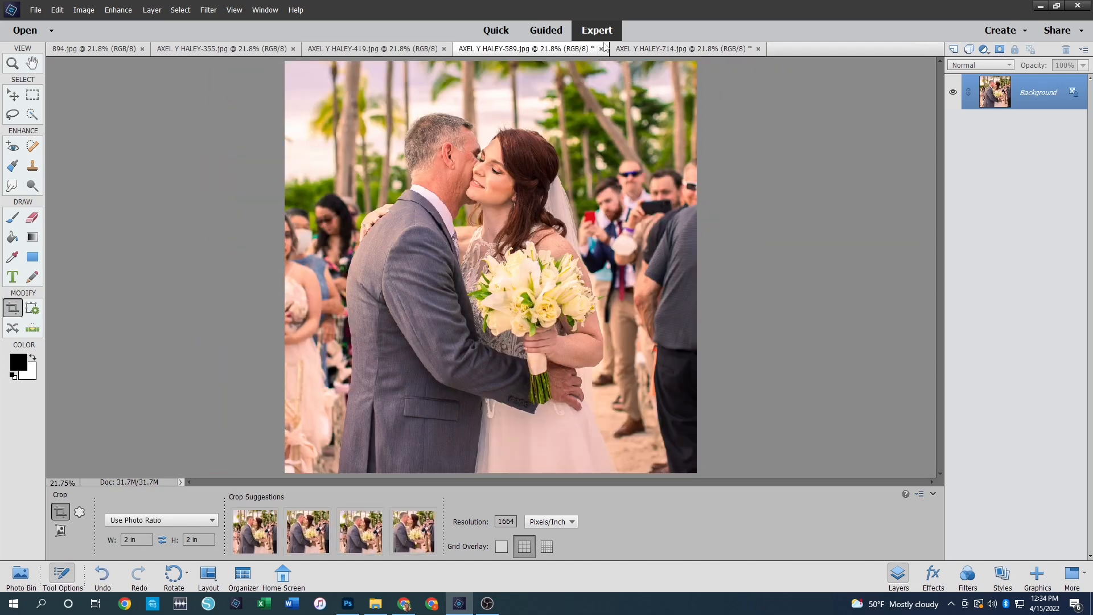
{"action": "left_click", "coordinate": [444, 49]}
{"action": "left_click", "coordinate": [293, 48]}
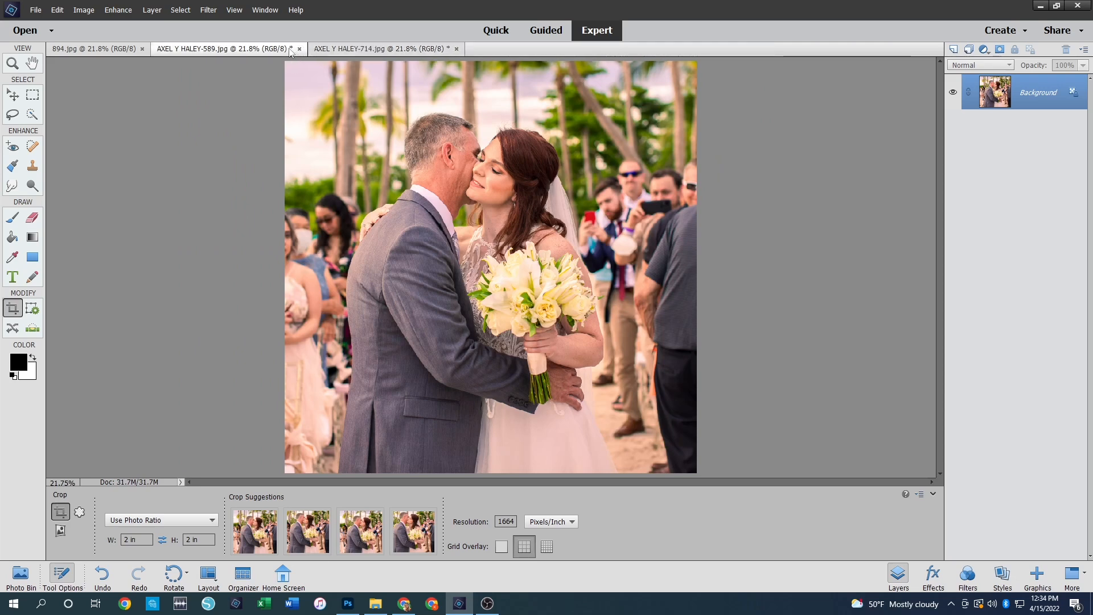
{"action": "left_click", "coordinate": [141, 49]}
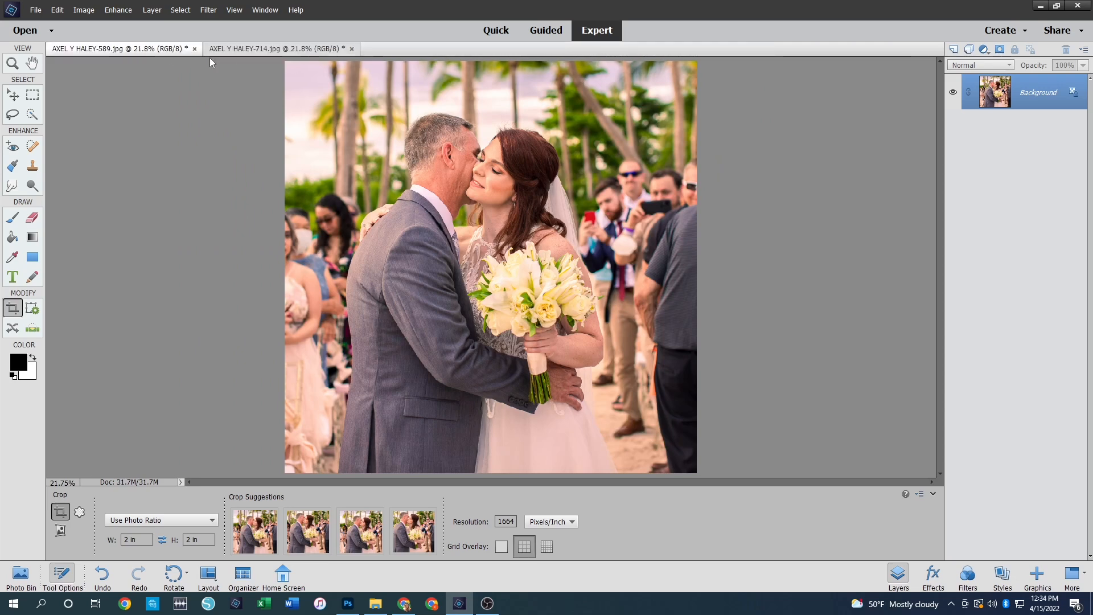
{"action": "left_click", "coordinate": [351, 49]}
{"action": "left_click", "coordinate": [555, 236]}
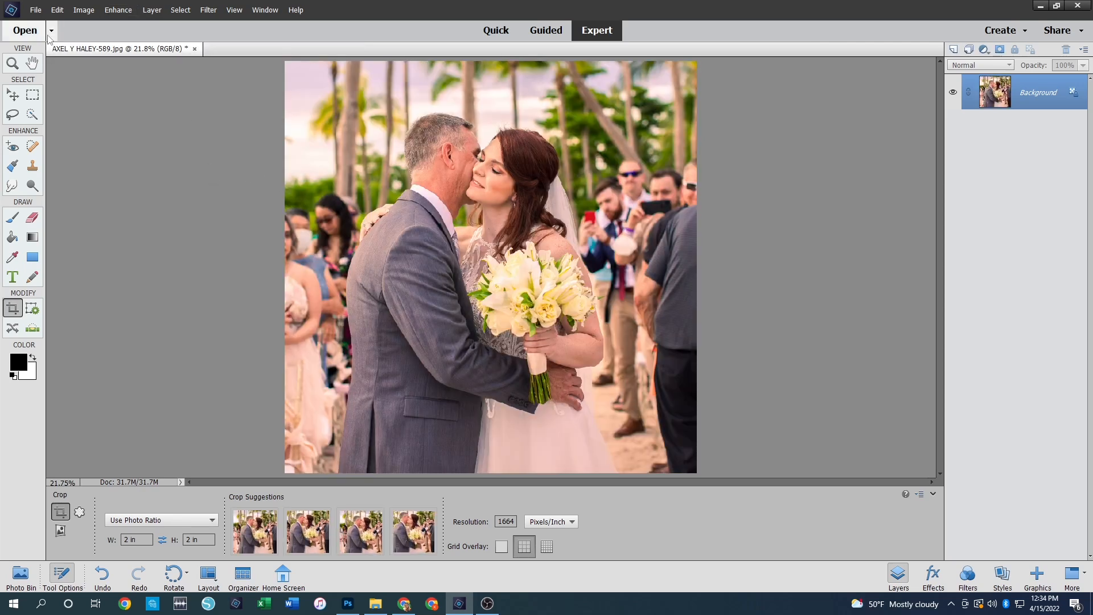
- Create a blank 4 × 8 in file at 300 pixels/inch in RGB Color with a white background
{"action": "left_click", "coordinate": [36, 10]}
{"action": "mouse_move", "coordinate": [49, 23]}
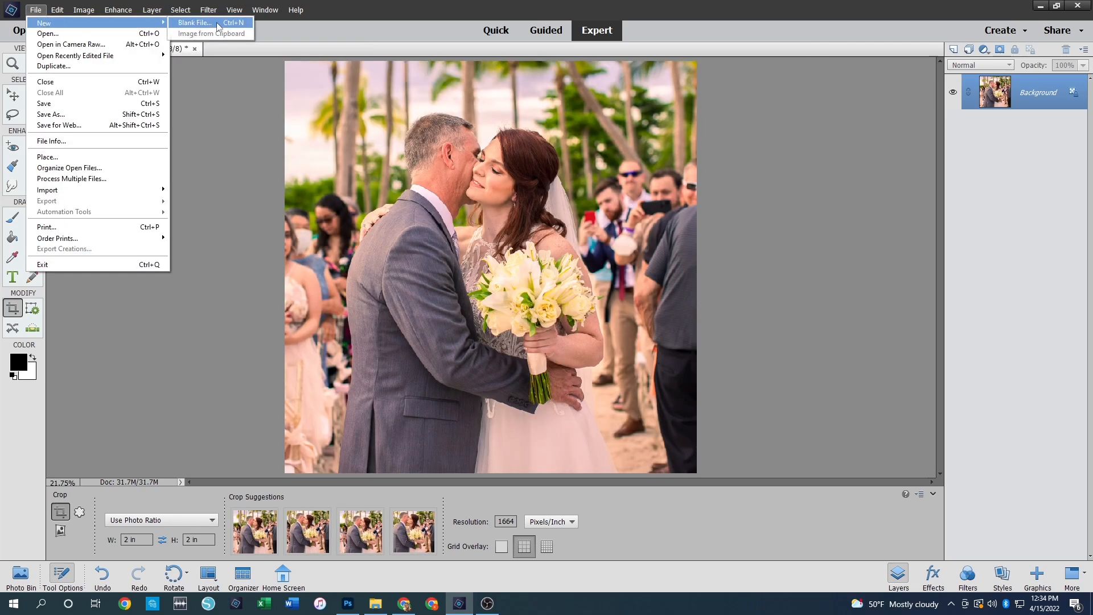
{"action": "left_click", "coordinate": [217, 26]}
{"action": "double_click", "coordinate": [506, 217]}
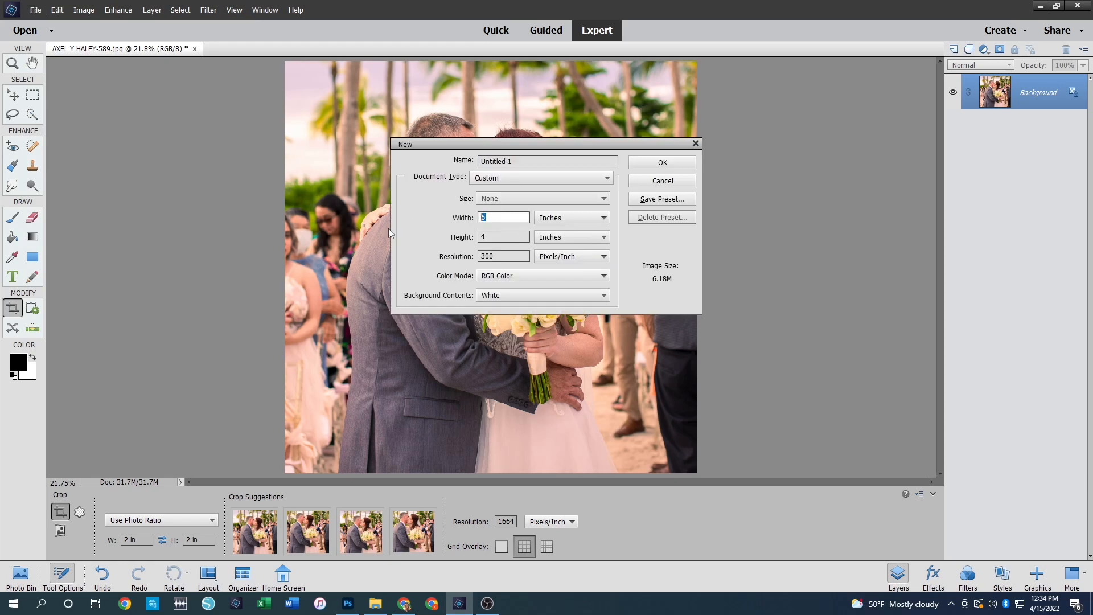
{"action": "type", "text": "4"}
{"action": "key", "text": "Tab"}
{"action": "key", "text": "Tab"}
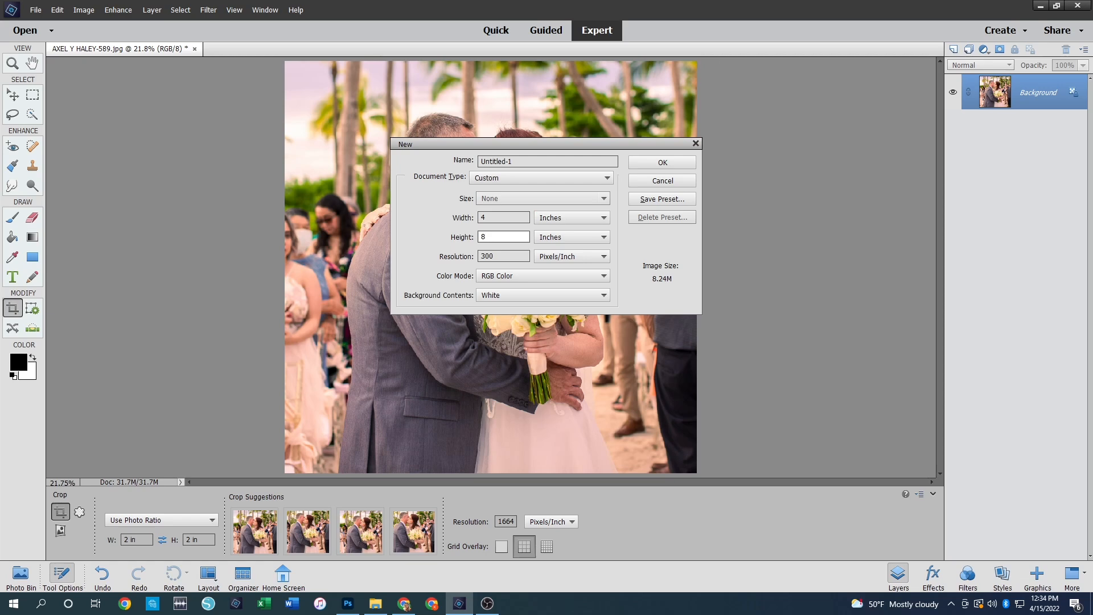
{"action": "type", "text": "8"}
{"action": "key", "text": "Return"}
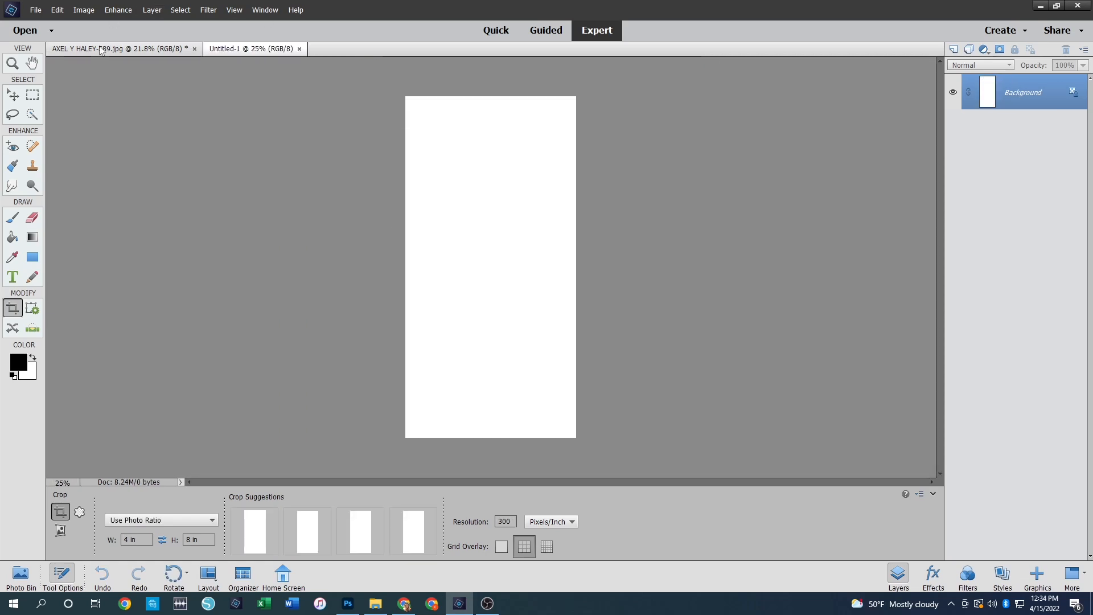
- Copy the whole cropped embrace photo into the 4 × 8 in page and place it in the page's upper-left corner
{"action": "left_click", "coordinate": [102, 50]}
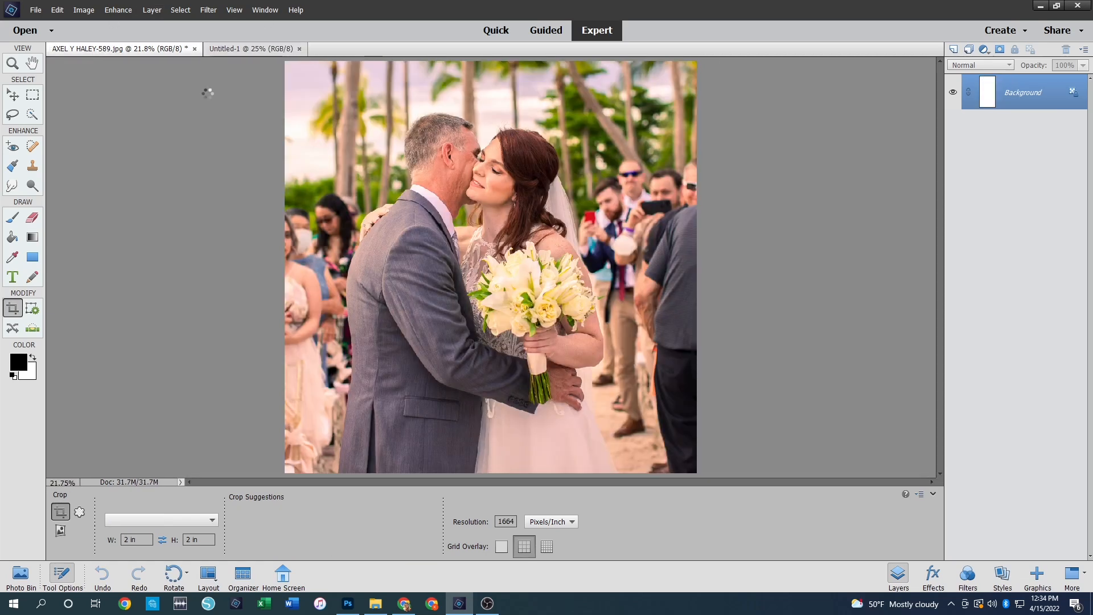
{"action": "left_click", "coordinate": [12, 96]}
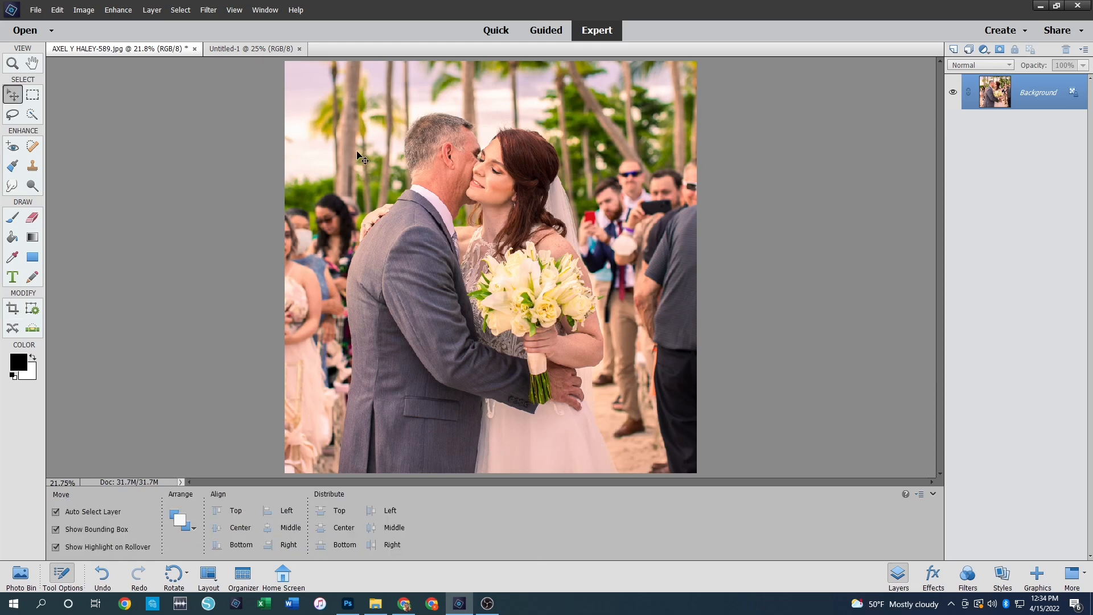
{"action": "key", "text": "ctrl+a"}
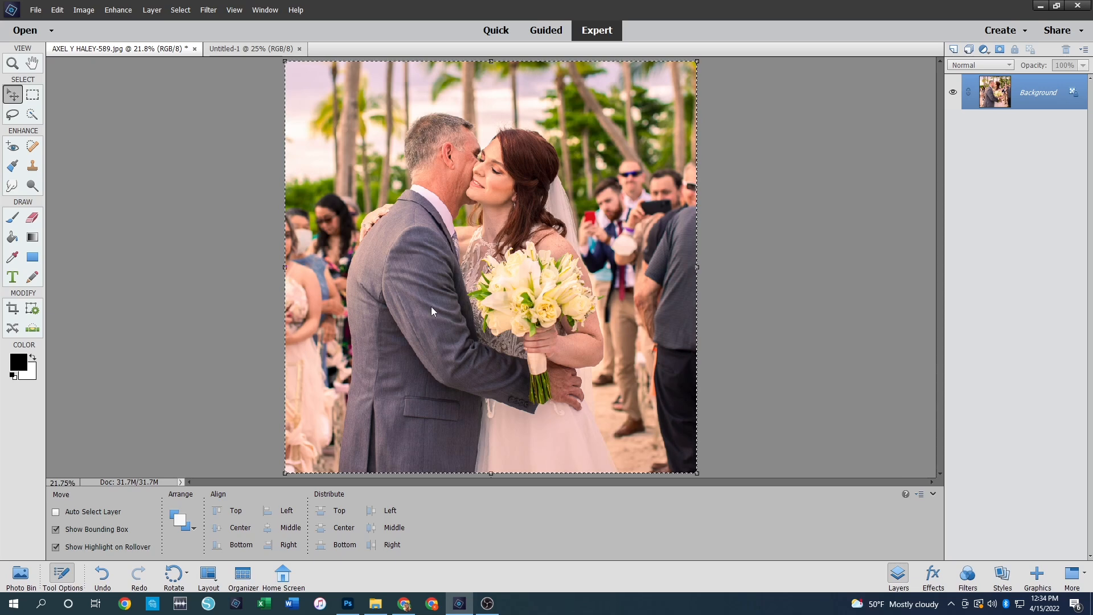
{"action": "left_click", "coordinate": [232, 51]}
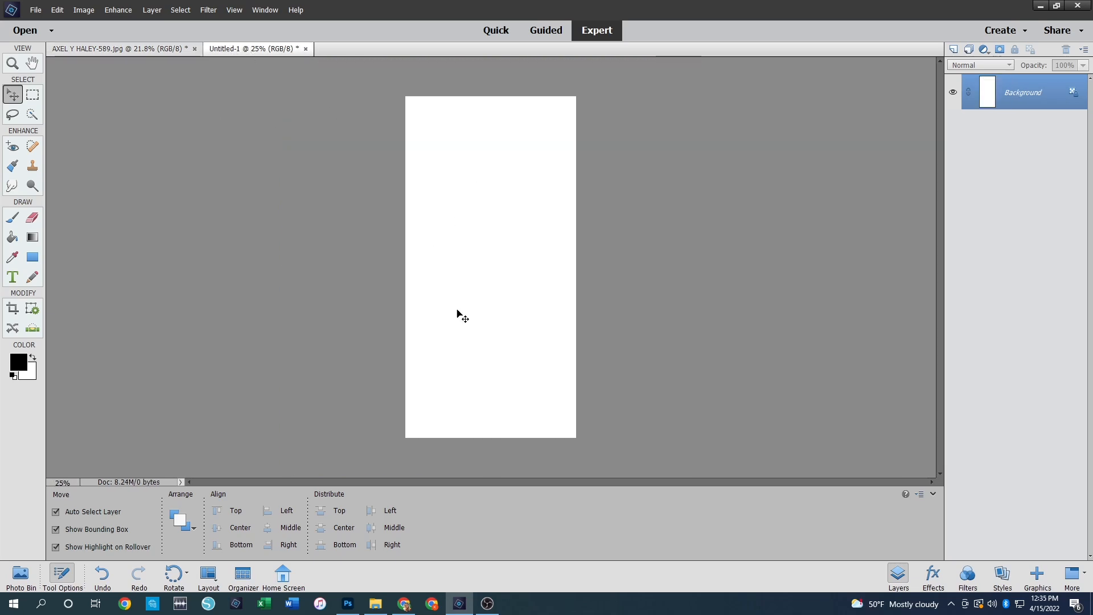
{"action": "key", "text": "ctrl+v"}
{"action": "left_click_drag", "start_coordinate": [502, 275], "coordinate": [460, 151]}
- Paste three more copies of the cropped embrace photo, placing them edge to edge to complete the page's upper two rows
{"action": "left_click", "coordinate": [513, 300]}
{"action": "key", "text": "ctrl+v"}
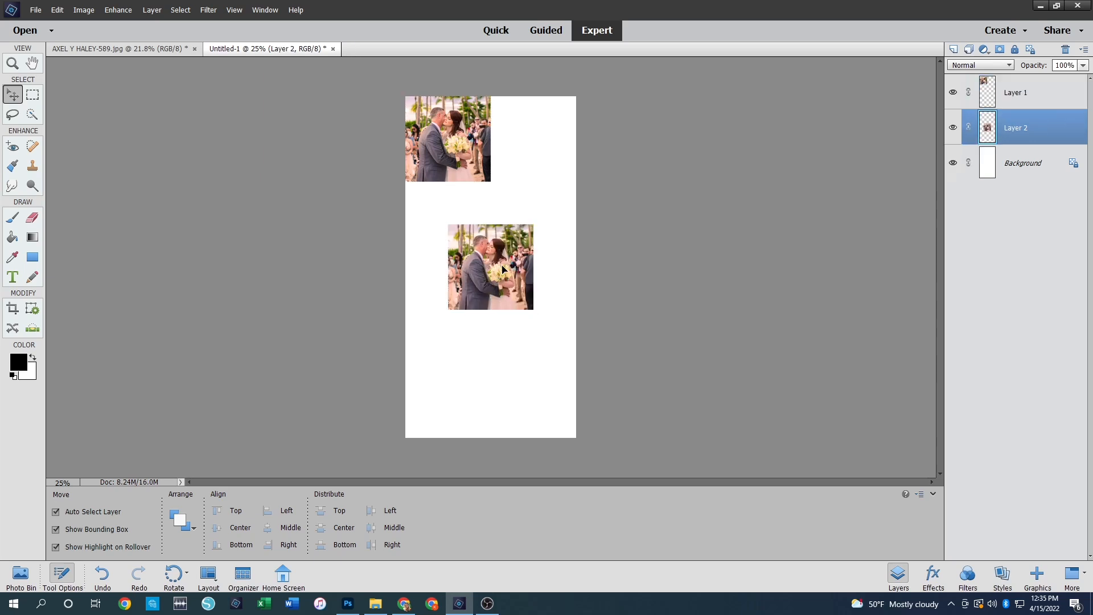
{"action": "left_click_drag", "start_coordinate": [500, 273], "coordinate": [541, 149]}
{"action": "key", "text": "ctrl+v"}
{"action": "left_click_drag", "start_coordinate": [507, 264], "coordinate": [466, 224]}
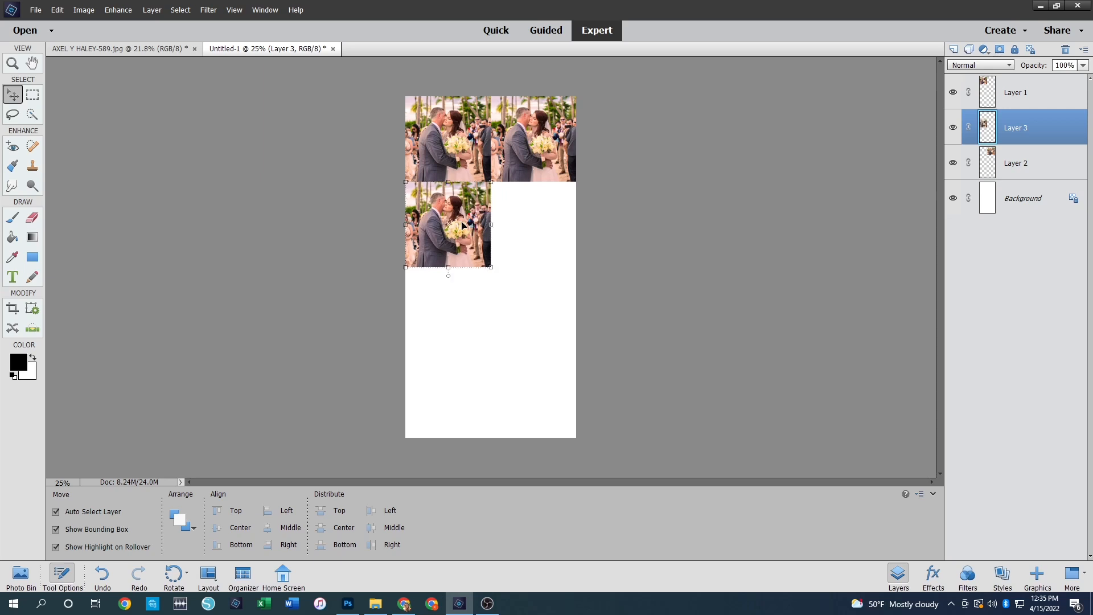
{"action": "key", "text": "ctrl+v"}
{"action": "mouse_move", "coordinate": [491, 326]}
{"action": "left_mouse_down"}
{"action": "mouse_move", "coordinate": [528, 328]}
{"action": "mouse_move", "coordinate": [533, 283]}
{"action": "mouse_move", "coordinate": [464, 322]}
{"action": "mouse_move", "coordinate": [537, 320]}
{"action": "mouse_move", "coordinate": [496, 319]}
{"action": "left_mouse_up"}
- Fill the page's two lower rows with four more pasted copies of the embrace photo, two side by side per row
{"action": "key", "text": "ctrl+v"}
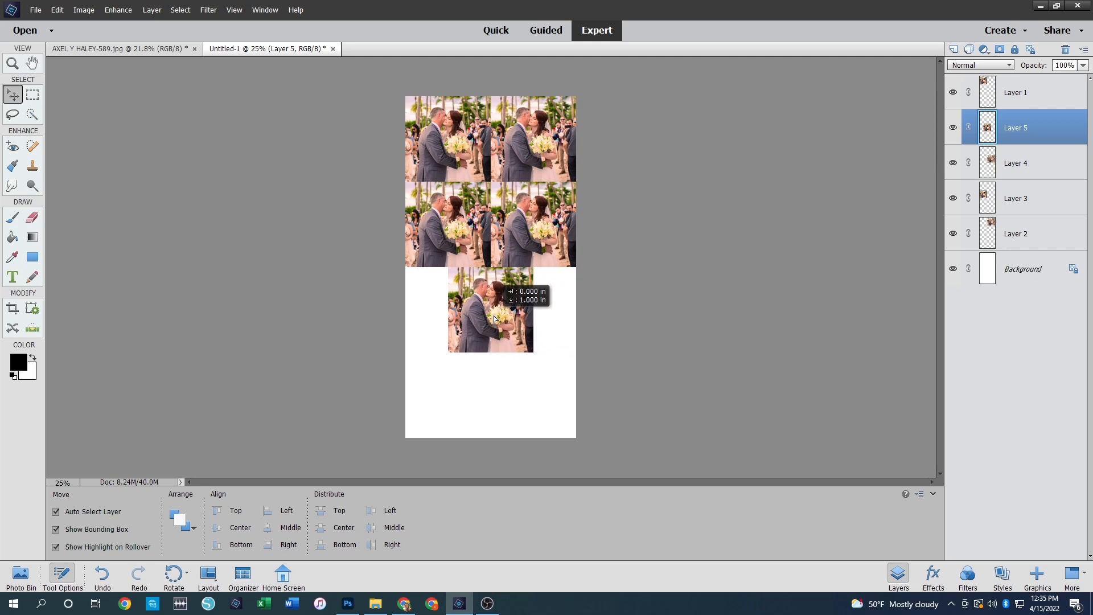
{"action": "left_click_drag", "start_coordinate": [494, 319], "coordinate": [447, 319]}
{"action": "key", "text": "ctrl+v"}
{"action": "left_click_drag", "start_coordinate": [504, 245], "coordinate": [477, 370]}
{"action": "key", "text": "ctrl+v"}
{"action": "key", "text": "ctrl+v"}
{"action": "left_click_drag", "start_coordinate": [499, 261], "coordinate": [566, 362]}
{"action": "left_click", "coordinate": [773, 203]}
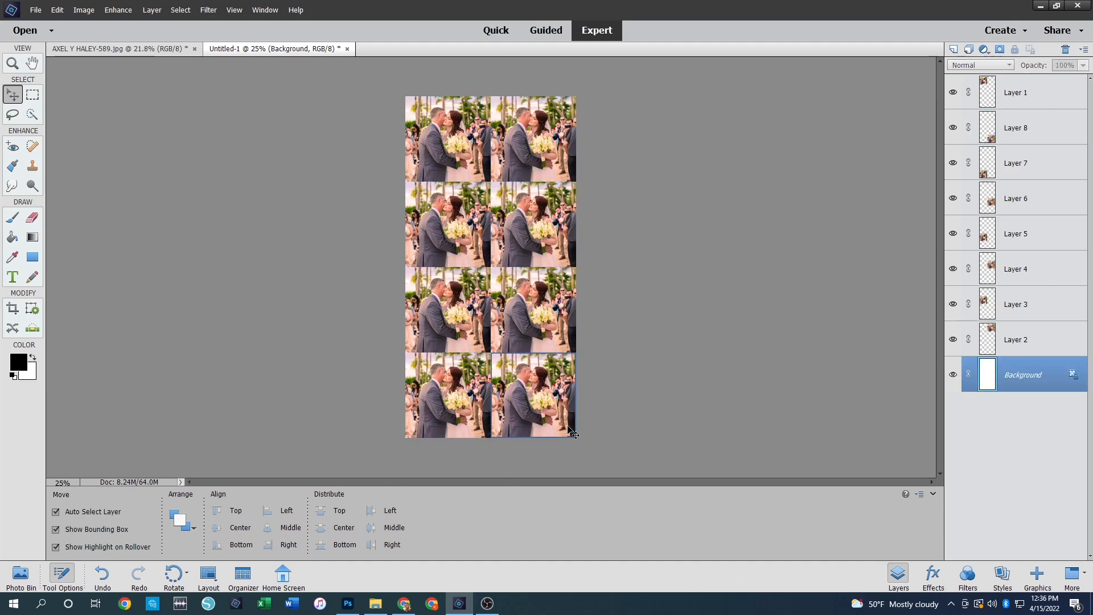
- Crop the embrace photo (589) to 1.875 × 1.875 in at 300 pixels/inch, keeping the full frame
{"action": "left_click", "coordinate": [137, 46]}
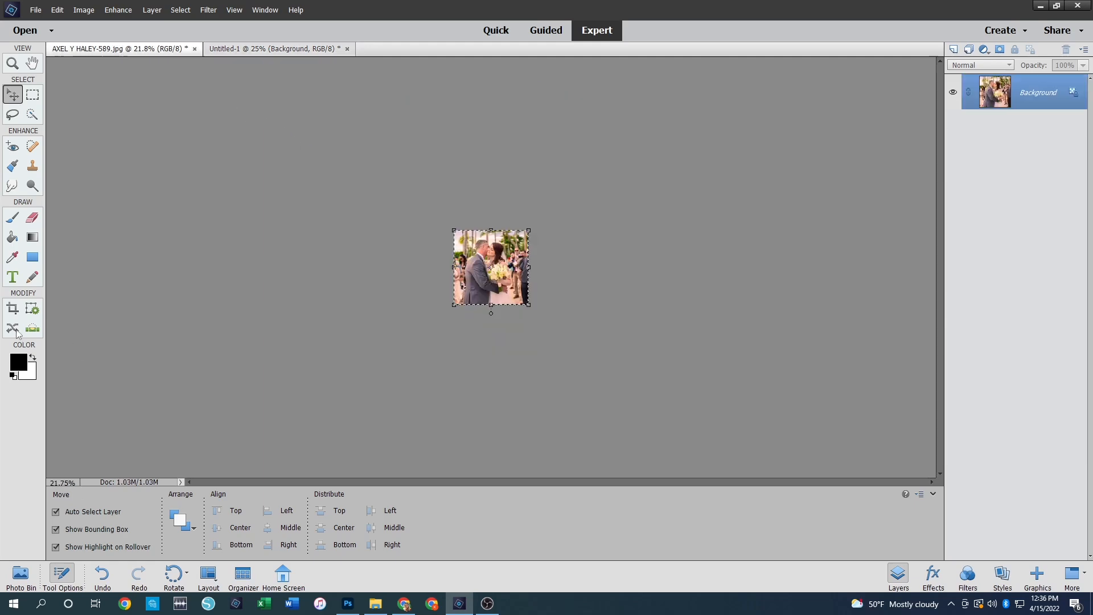
{"action": "left_click", "coordinate": [12, 310]}
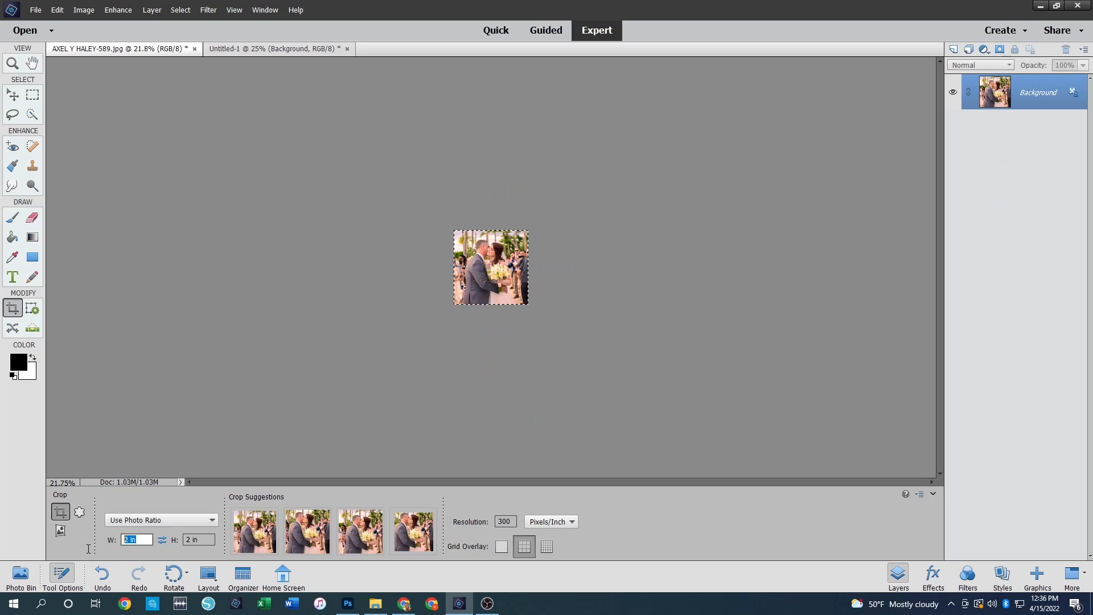
{"action": "type", "text": "1.875"}
{"action": "key", "text": "Tab"}
{"action": "type", "text": "1.875"}
{"action": "key", "text": "Tab"}
{"action": "key", "text": "Return"}
{"action": "left_click", "coordinate": [257, 537]}
{"action": "left_click", "coordinate": [487, 315]}
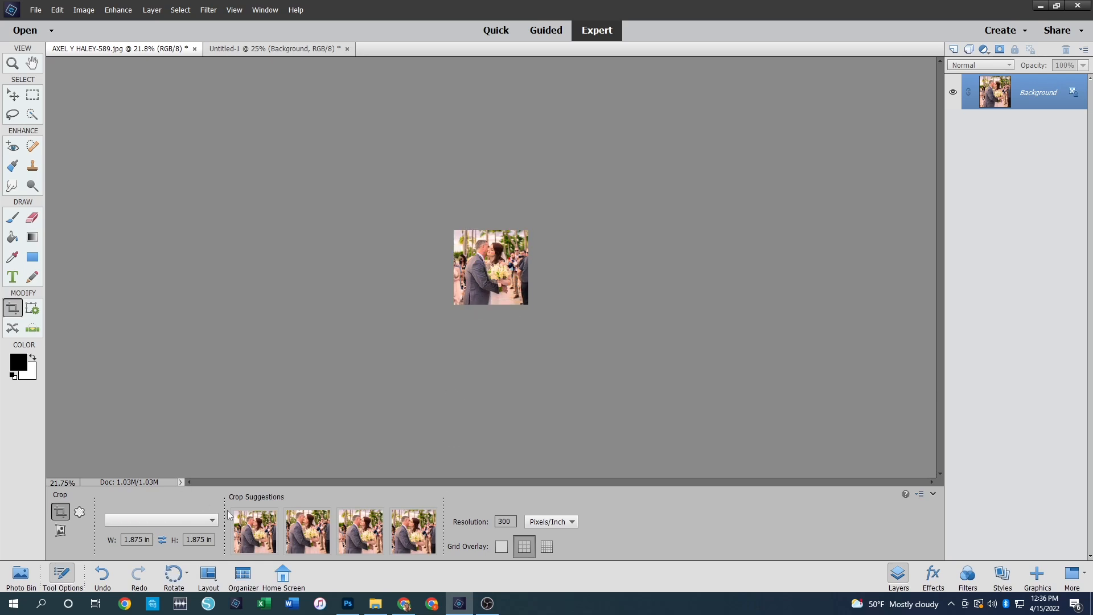
{"action": "left_click", "coordinate": [487, 314]}
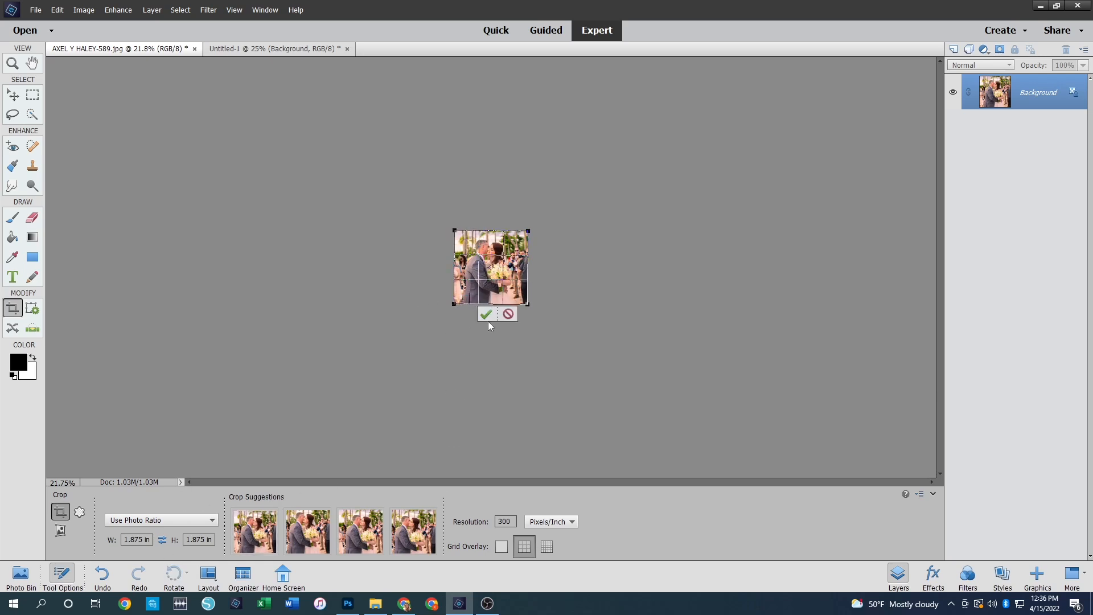
{"action": "left_click", "coordinate": [506, 315]}
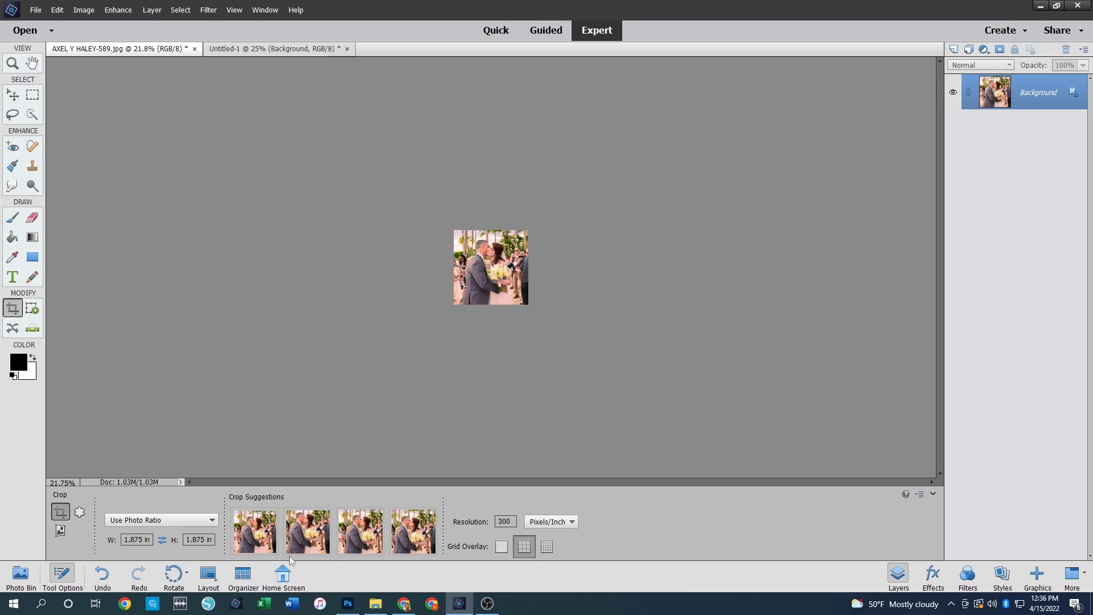
{"action": "left_click", "coordinate": [485, 316]}
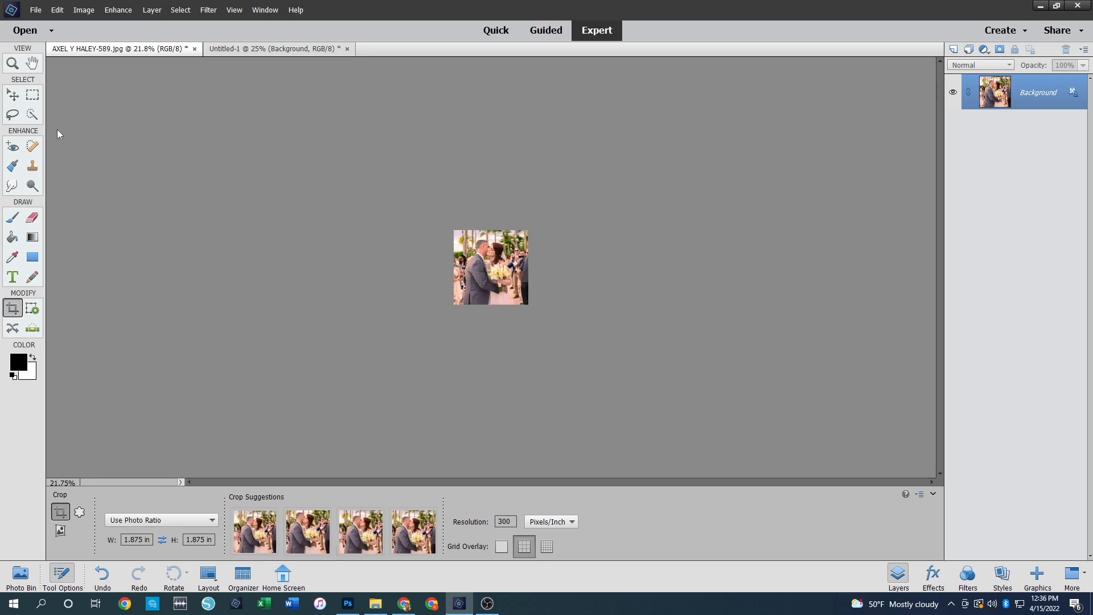
{"action": "left_click", "coordinate": [12, 97]}
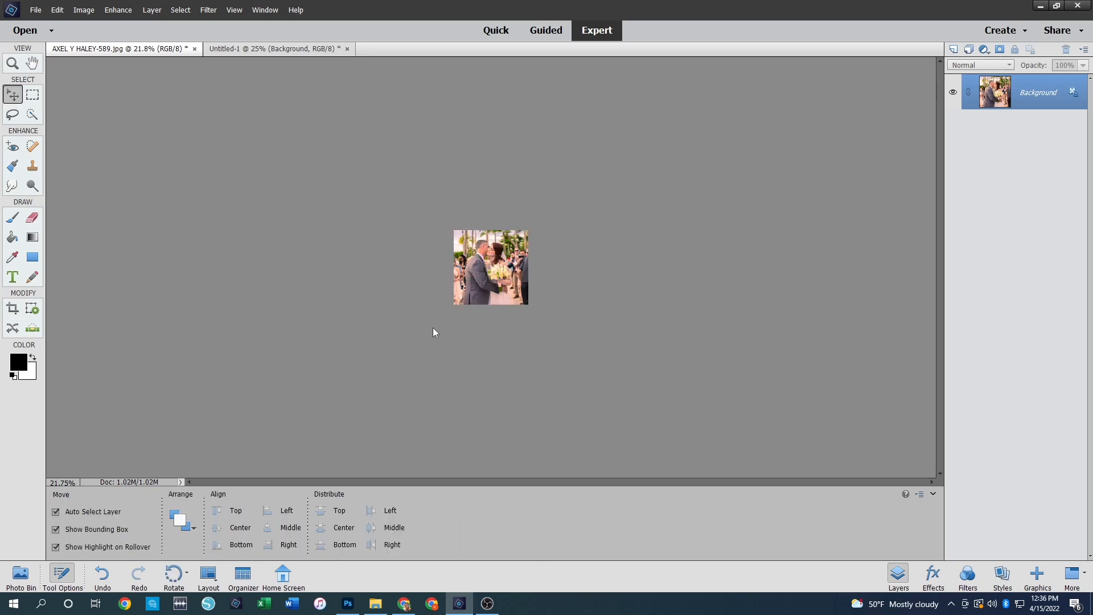
- Create a blank 2 × 2 in file at 300 pixels/inch in RGB Color with a white background
{"action": "left_click", "coordinate": [36, 9]}
{"action": "left_click", "coordinate": [180, 10]}
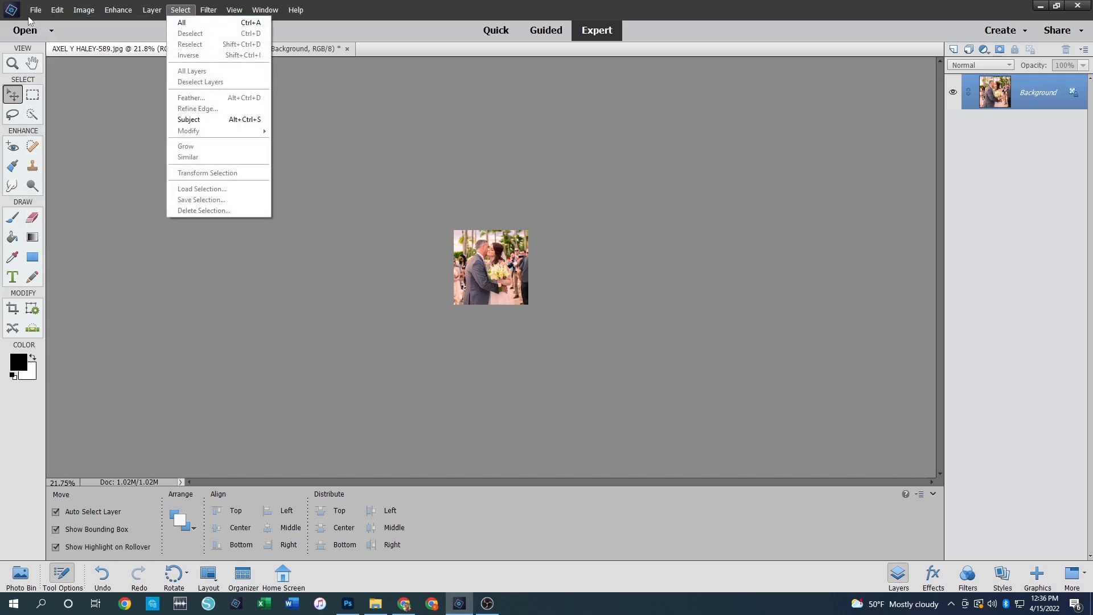
{"action": "mouse_move", "coordinate": [35, 9]}
{"action": "left_click", "coordinate": [188, 22]}
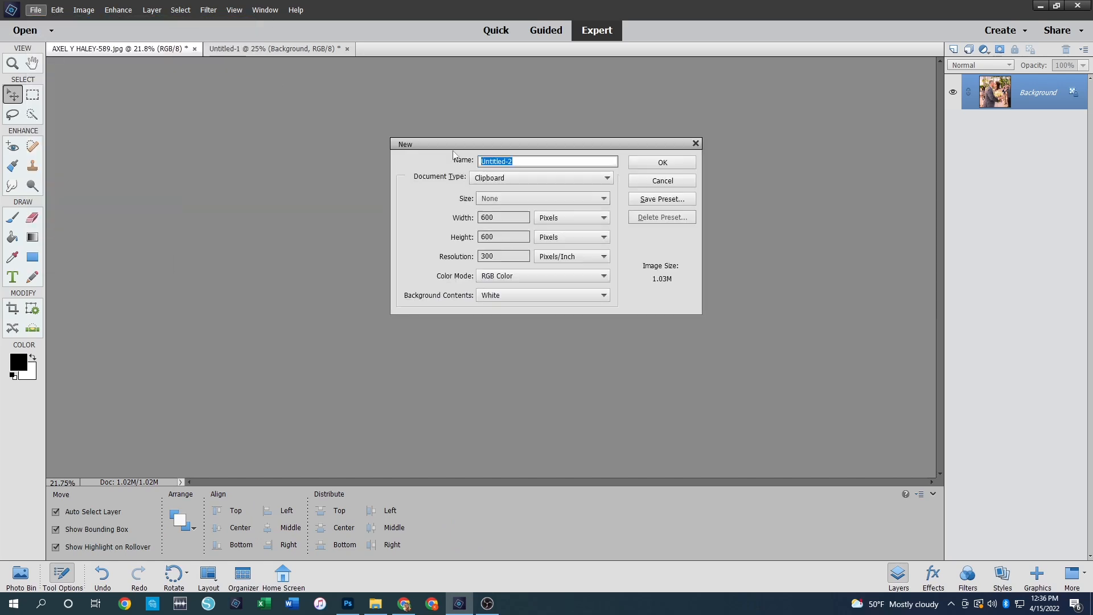
{"action": "left_click", "coordinate": [549, 218]}
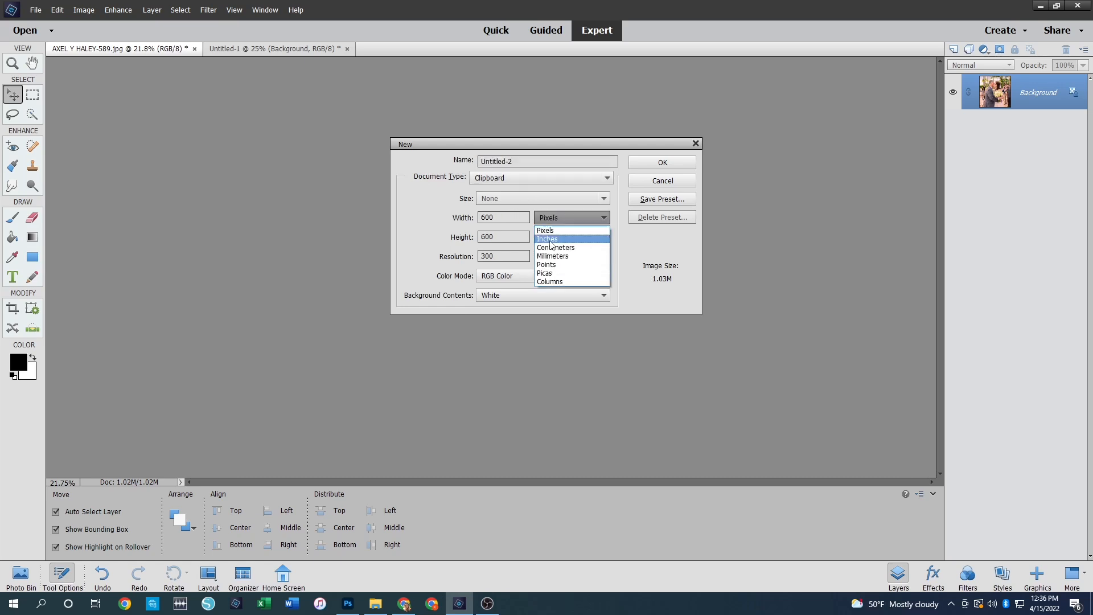
{"action": "left_click", "coordinate": [550, 240]}
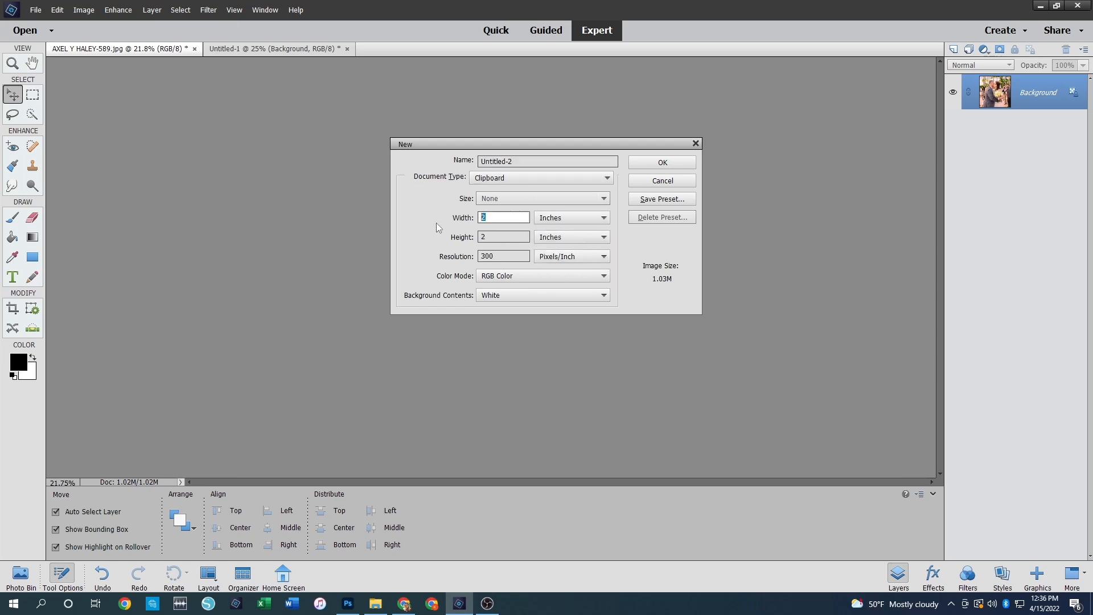
{"action": "left_click", "coordinate": [666, 165]}
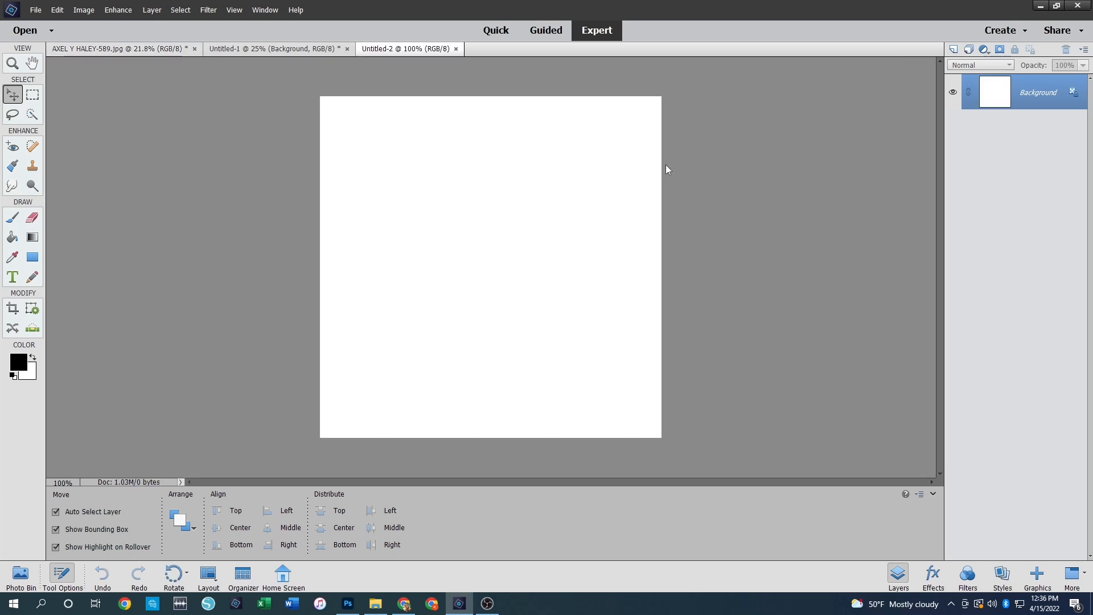
- Copy the 1.875 in embrace photo into the centre of the blank 2 × 2 in page and merge it with the white background
{"action": "left_click", "coordinate": [105, 51]}
{"action": "key", "text": "ctrl+a"}
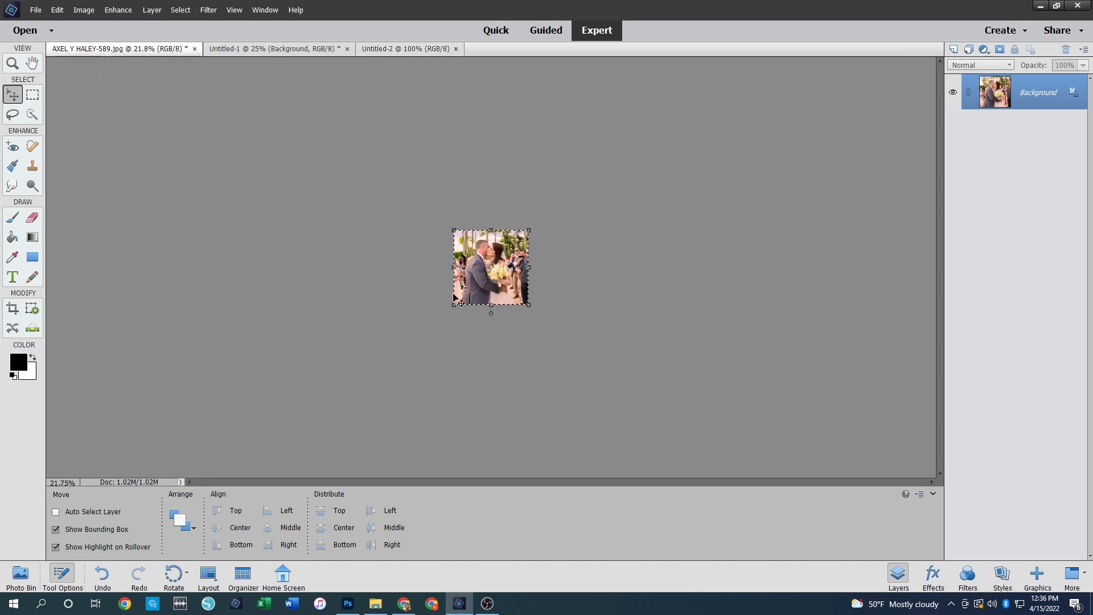
{"action": "left_click", "coordinate": [400, 49]}
{"action": "key", "text": "c"}
{"action": "key", "text": "ctrl+v"}
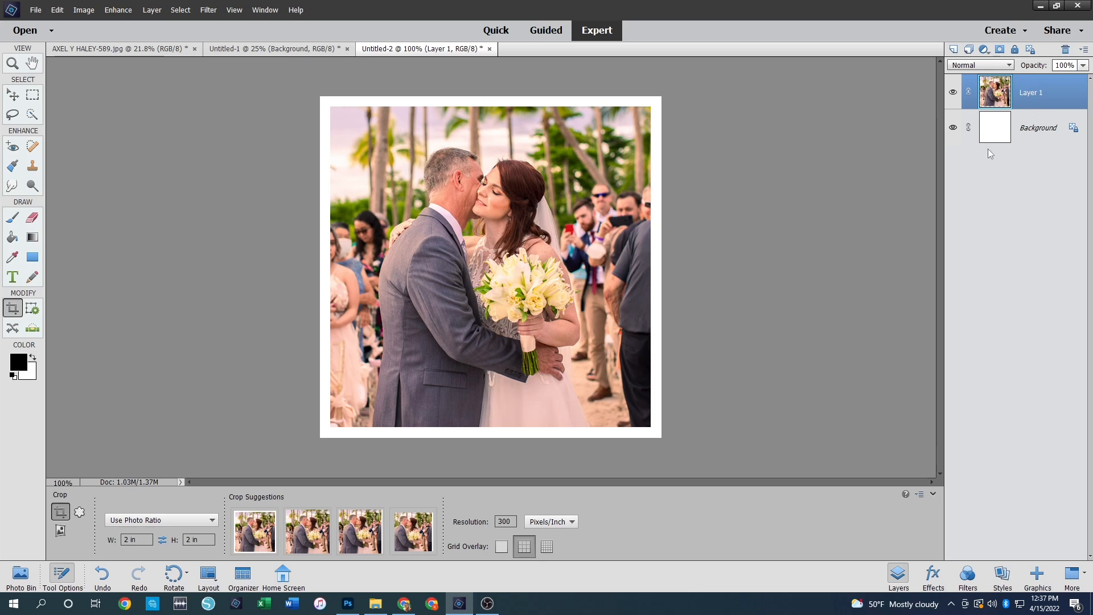
{"action": "key", "text": "ctrl+e"}
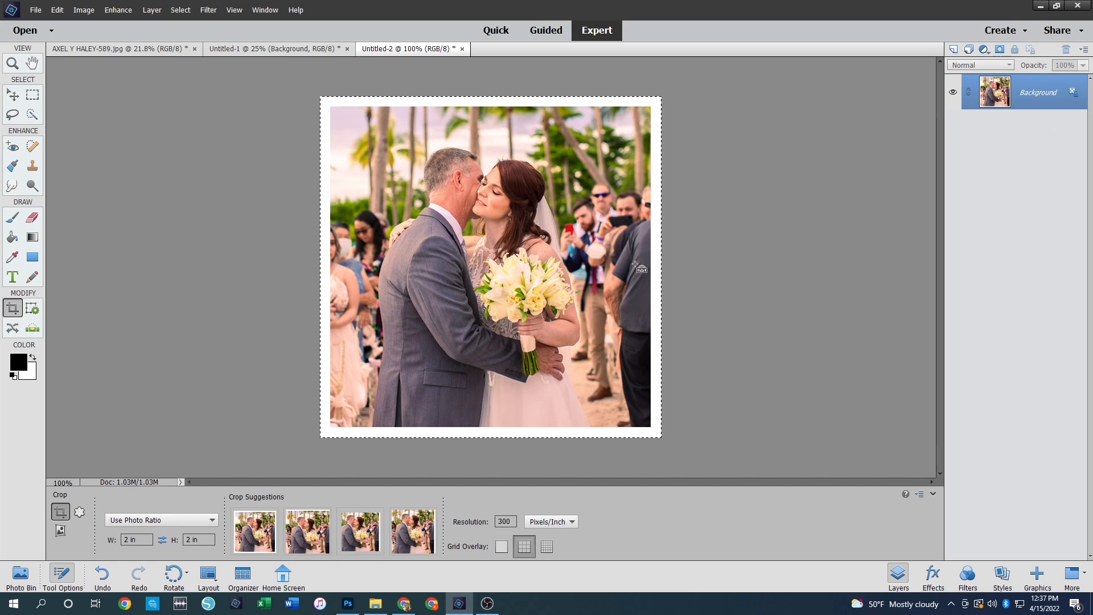
- Create a second blank 4 × 8 in file at 300 pixels/inch in RGB Color with a white background
{"action": "left_click", "coordinate": [267, 51]}
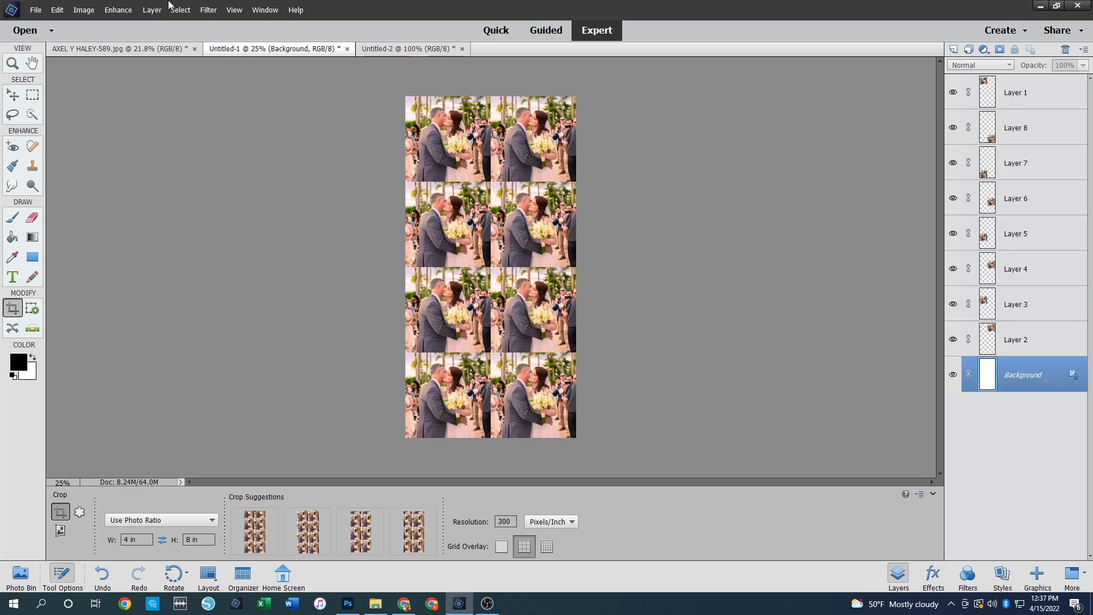
{"action": "left_click", "coordinate": [31, 12]}
{"action": "mouse_move", "coordinate": [65, 21]}
{"action": "left_click", "coordinate": [202, 22]}
{"action": "left_click", "coordinate": [555, 219]}
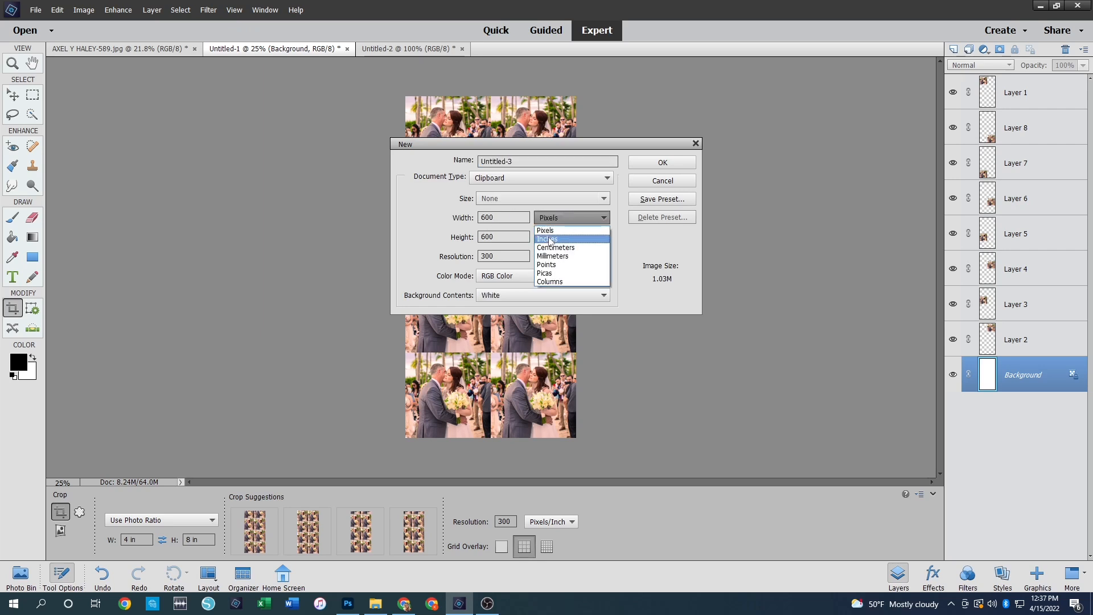
{"action": "left_click", "coordinate": [550, 241]}
{"action": "double_click", "coordinate": [506, 220]}
{"action": "type", "text": "4"}
{"action": "key", "text": "Tab"}
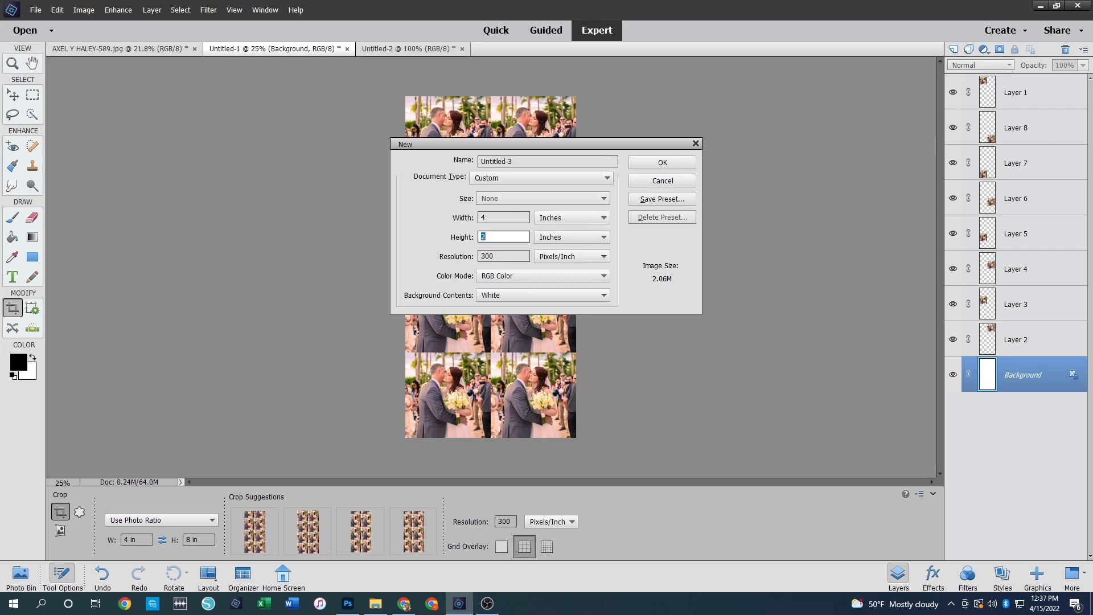
{"action": "key", "text": "Return"}
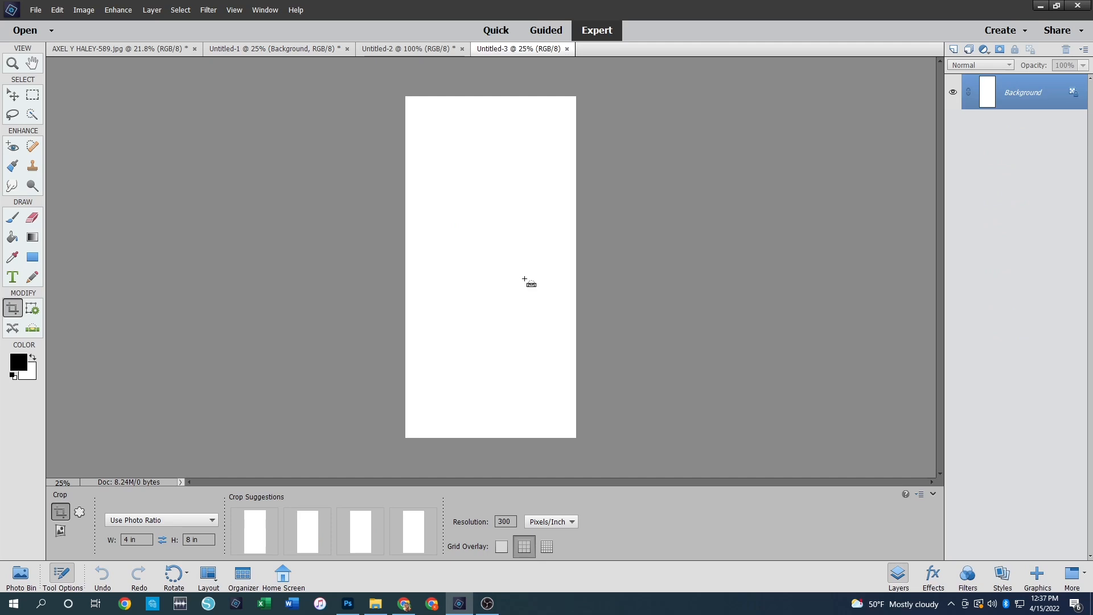
- Paste four copies of the white-bordered embrace photo and arrange them in the upper two rows of the new 4 × 8 in page
{"action": "key", "text": "ctrl+v"}
{"action": "left_click_drag", "start_coordinate": [508, 283], "coordinate": [462, 152]}
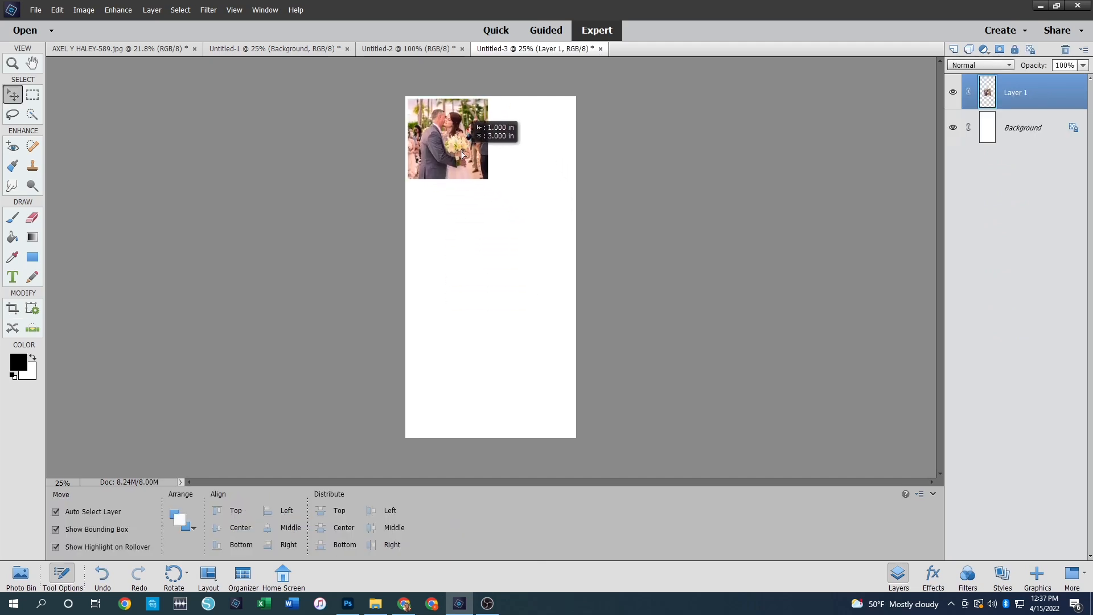
{"action": "left_click", "coordinate": [545, 275]}
{"action": "key", "text": "ctrl+v"}
{"action": "left_click_drag", "start_coordinate": [503, 281], "coordinate": [548, 151]}
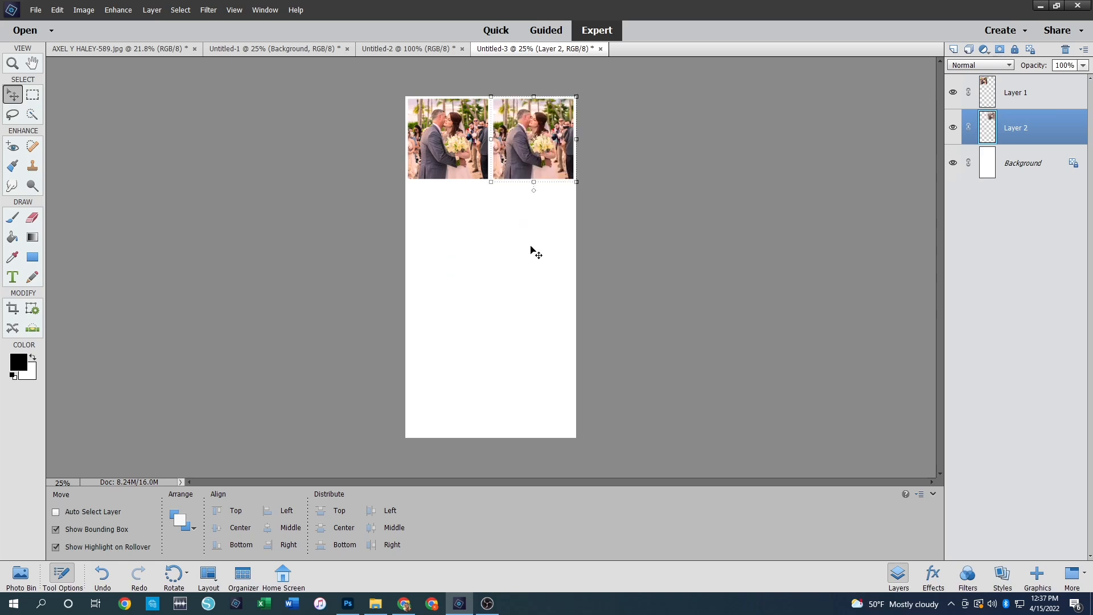
{"action": "key", "text": "ctrl+v"}
{"action": "left_click_drag", "start_coordinate": [508, 267], "coordinate": [462, 217]}
{"action": "key", "text": "ctrl+v"}
{"action": "left_click_drag", "start_coordinate": [504, 289], "coordinate": [543, 249]}
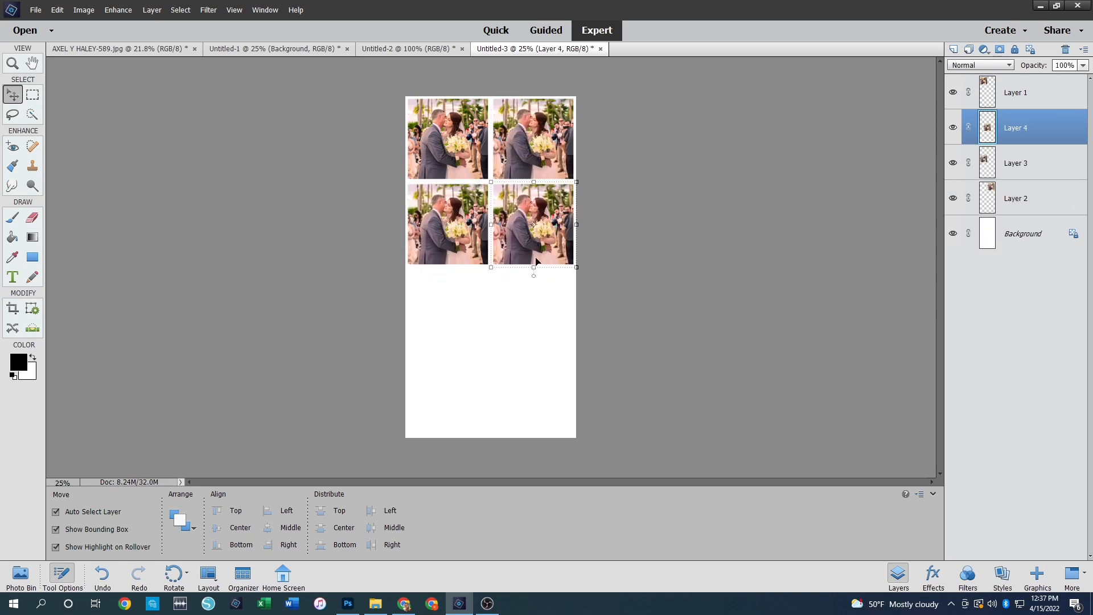
- Paste four more copies of the white-bordered photo and arrange them in the page's two lower rows
{"action": "key", "text": "ctrl+v"}
{"action": "left_click_drag", "start_coordinate": [514, 288], "coordinate": [470, 325]}
{"action": "key", "text": "ctrl+v"}
{"action": "left_click_drag", "start_coordinate": [531, 262], "coordinate": [575, 305]}
{"action": "key", "text": "ctrl+v"}
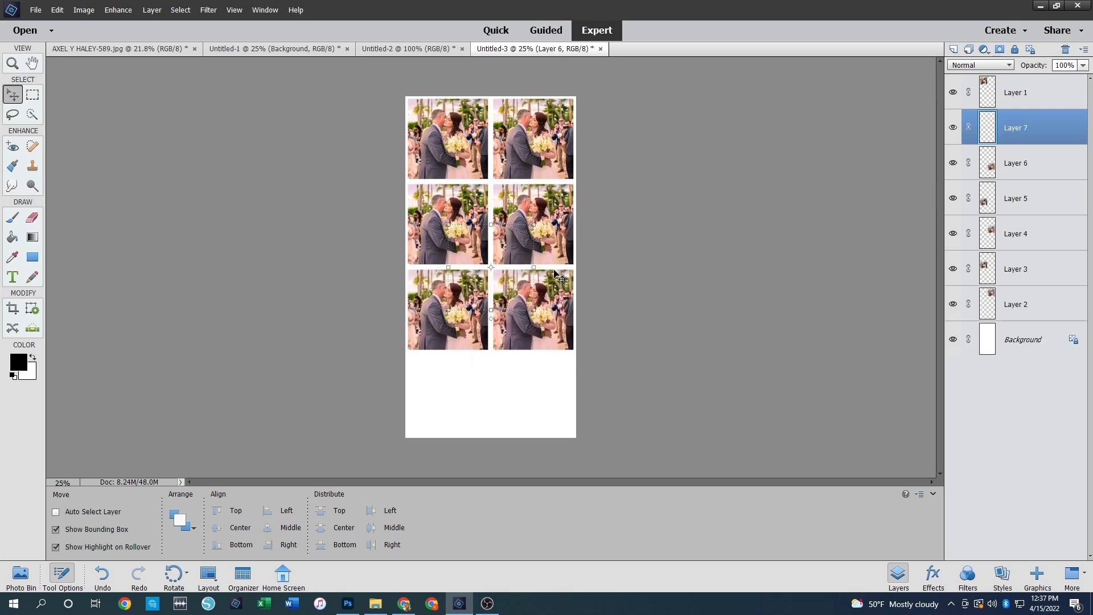
{"action": "left_click_drag", "start_coordinate": [502, 253], "coordinate": [462, 383]}
{"action": "key", "text": "ctrl+v"}
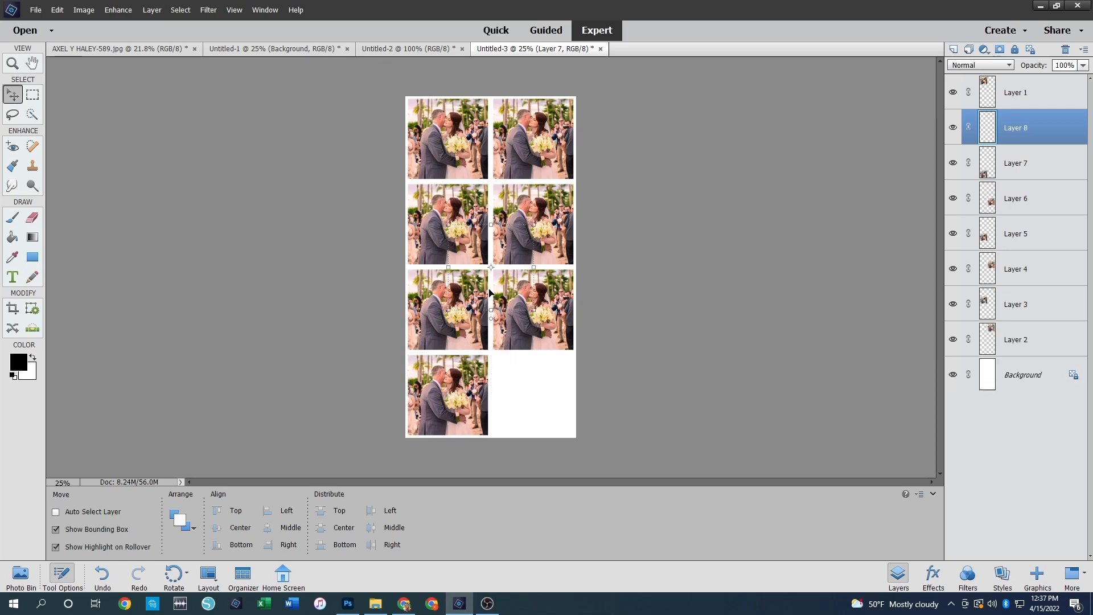
{"action": "left_click_drag", "start_coordinate": [487, 268], "coordinate": [528, 391]}
{"action": "left_click", "coordinate": [671, 336]}
- Close the 2 × 2 in bordered photo file and the cropped embrace photo (589) without saving either
{"action": "left_click", "coordinate": [410, 49]}
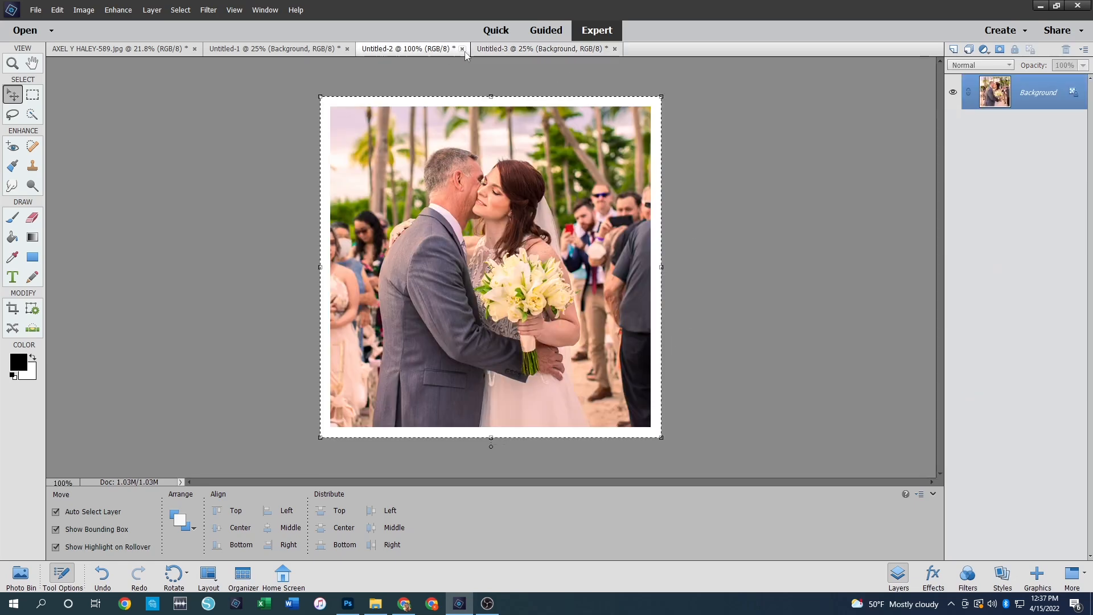
{"action": "left_click", "coordinate": [462, 48]}
{"action": "left_click", "coordinate": [544, 226]}
{"action": "left_click", "coordinate": [171, 49]}
{"action": "left_click", "coordinate": [194, 48]}
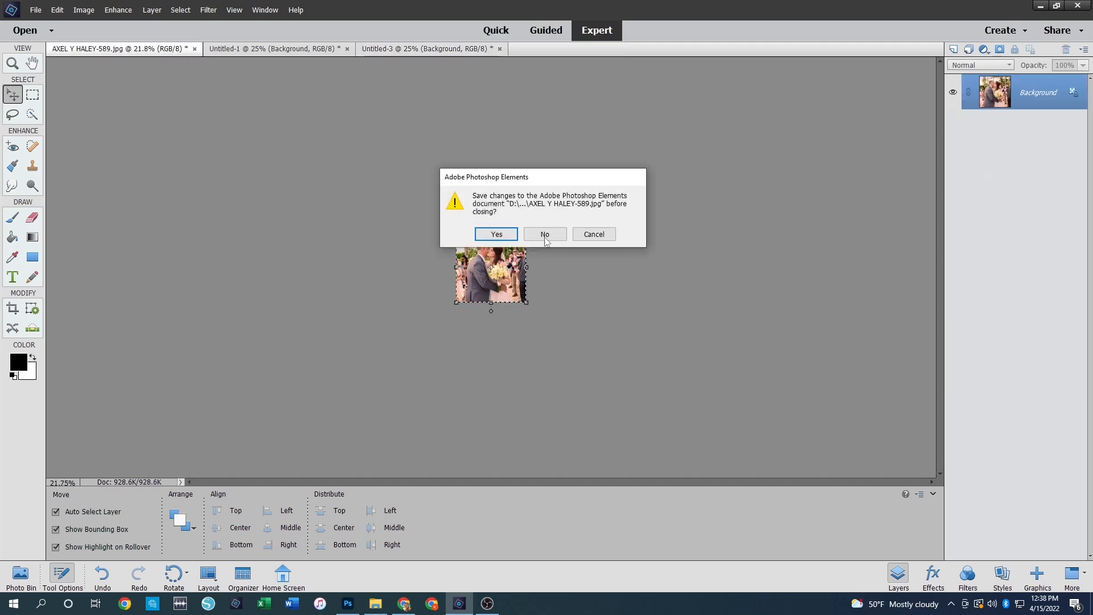
{"action": "left_click", "coordinate": [544, 226]}
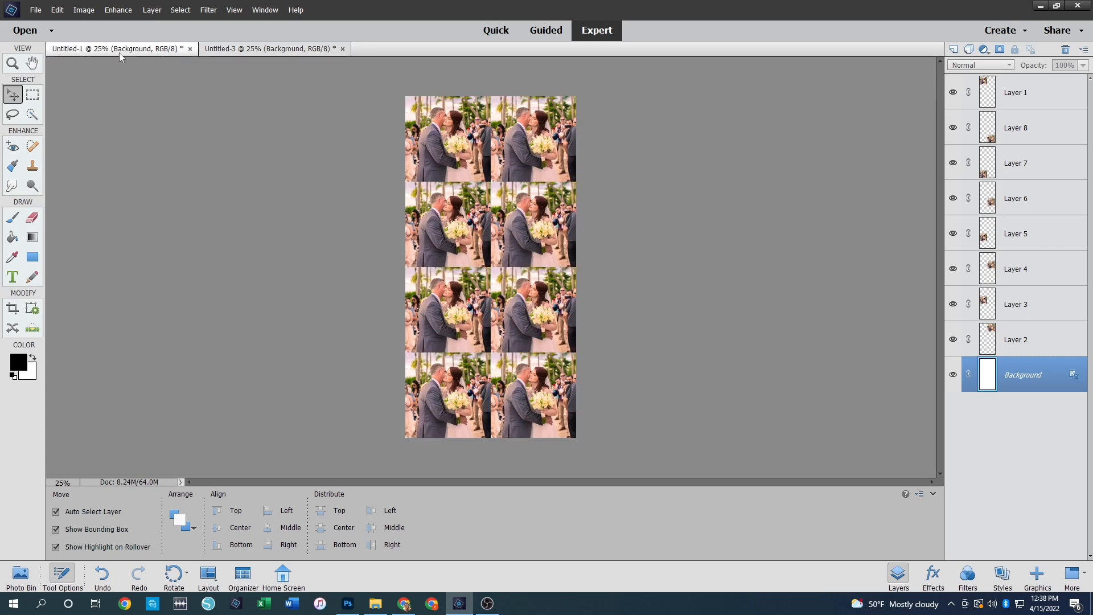
- Merge all visible layers in both the white-bordered and the borderless 4 × 8 in collages, and locate the Merge Visible command
{"action": "left_click", "coordinate": [248, 48]}
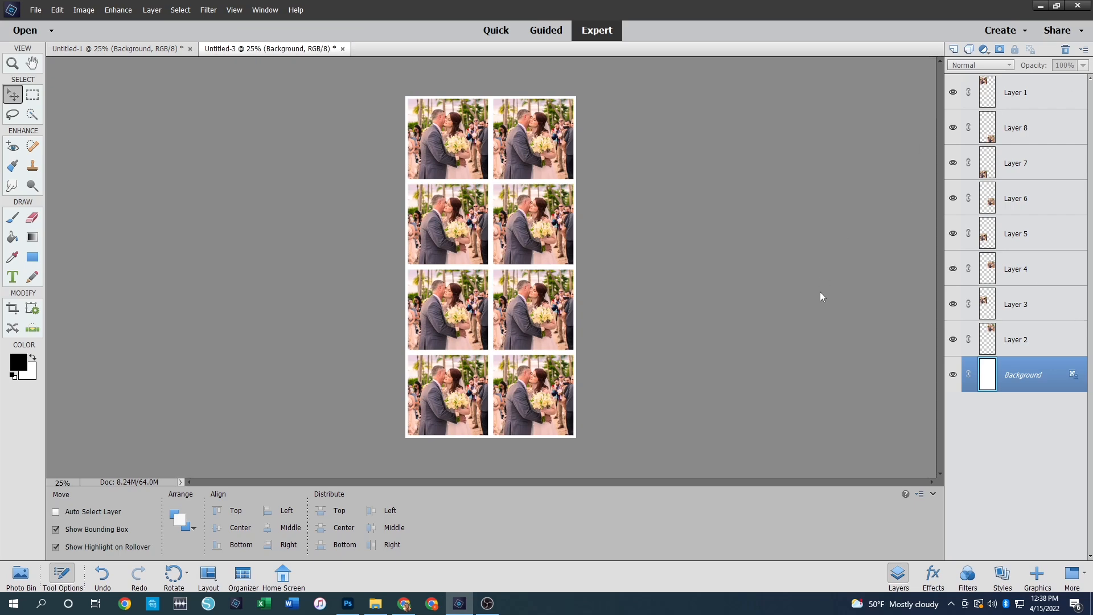
{"action": "key", "text": "ctrl+shift+e"}
{"action": "key", "text": "ctrl+Tab"}
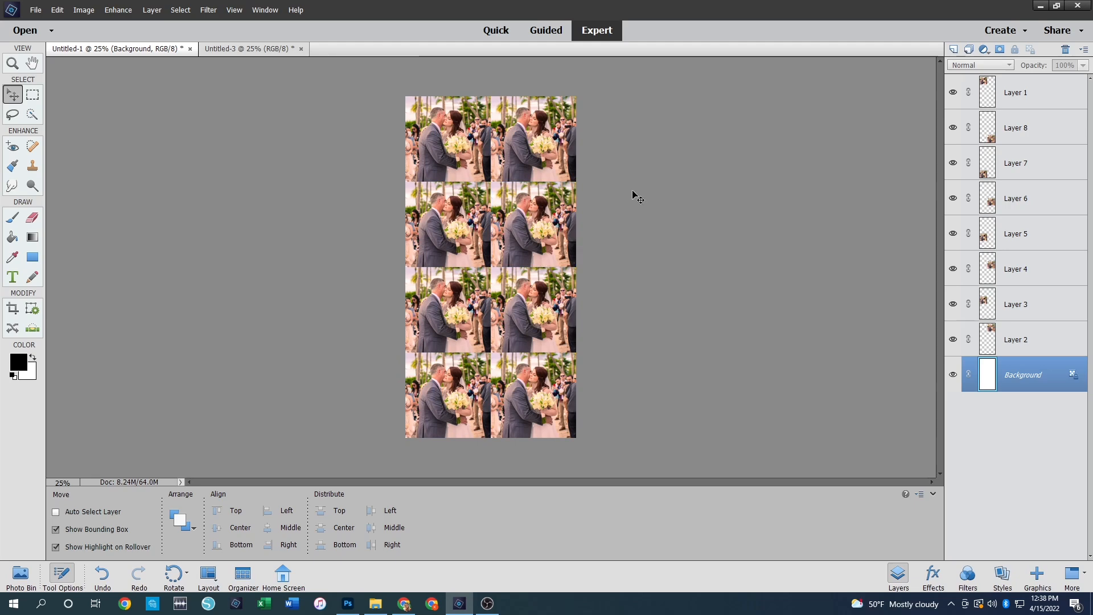
{"action": "key", "text": "ctrl+shift+e"}
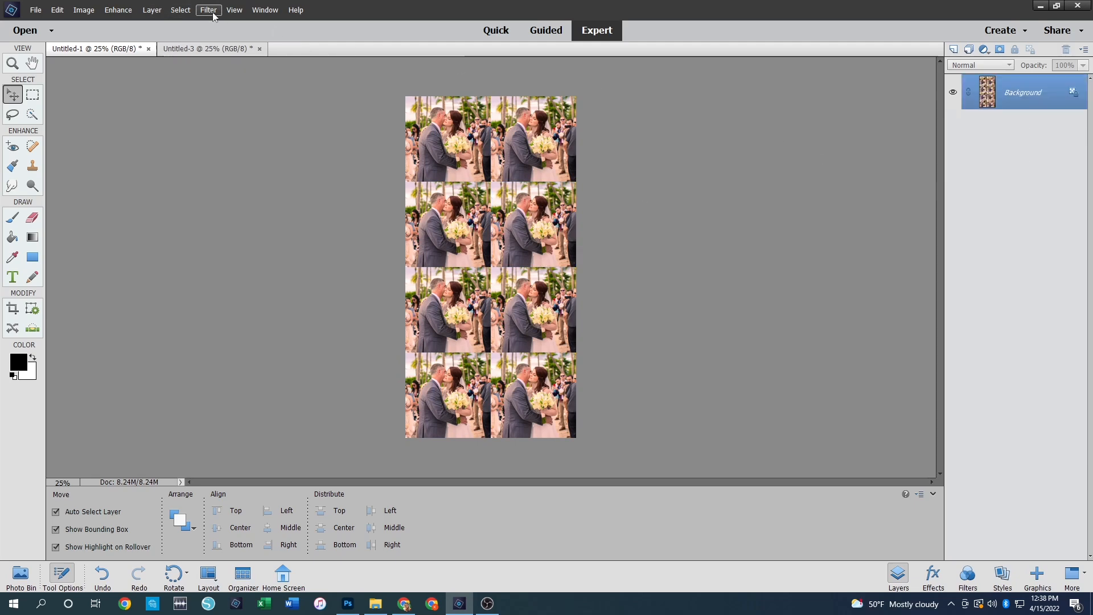
{"action": "left_click", "coordinate": [152, 10]}
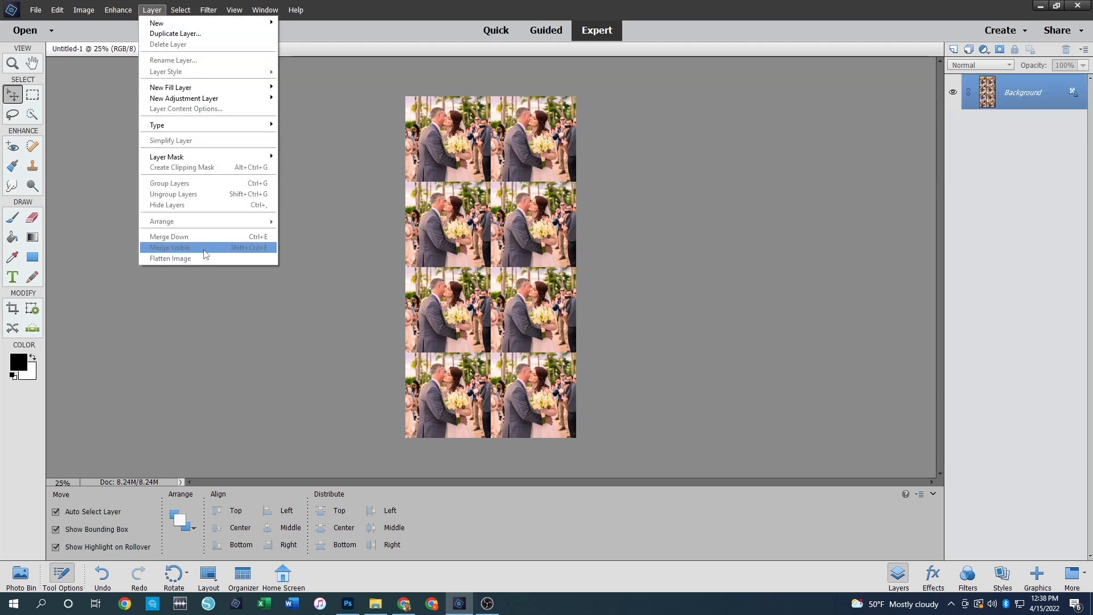
- Create a blank 8.5 × 11 in document at 300 pixels/inch with a white background
{"action": "left_click", "coordinate": [369, 272]}
{"action": "left_click", "coordinate": [35, 10]}
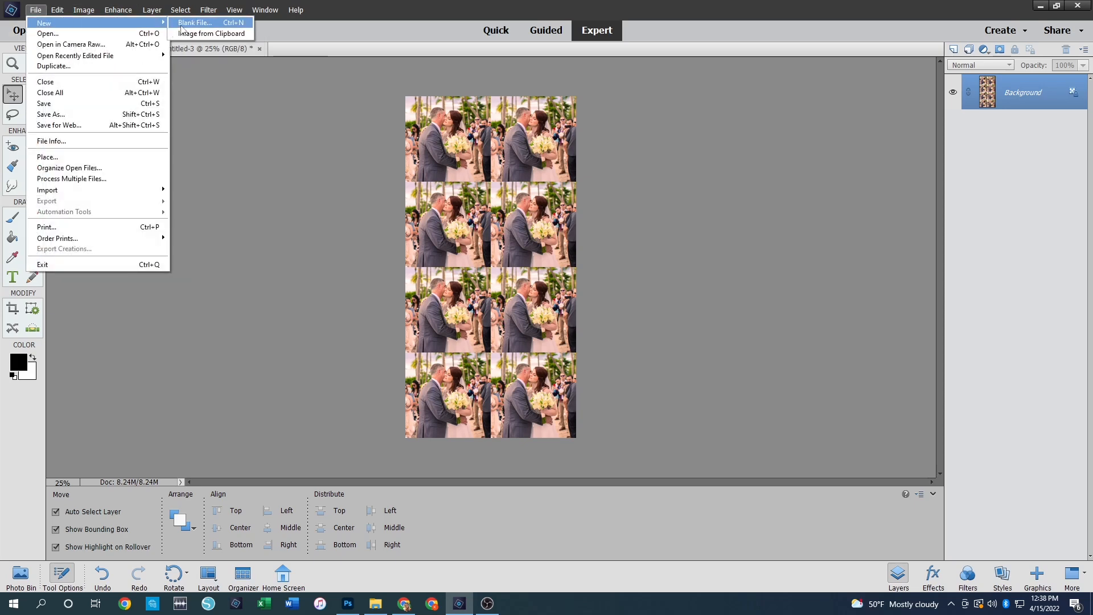
{"action": "left_click", "coordinate": [184, 23]}
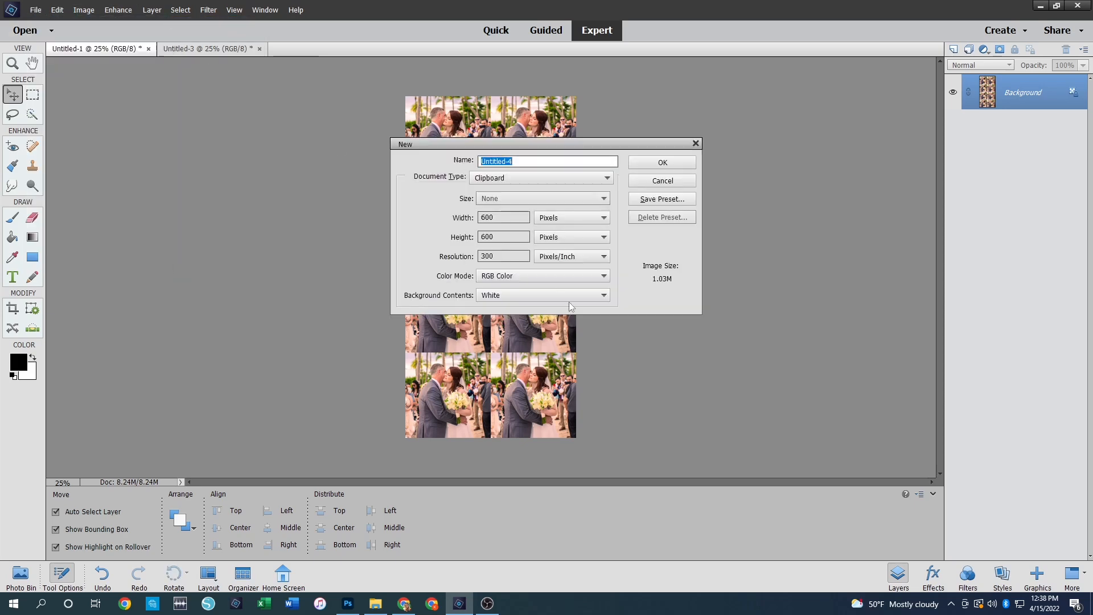
{"action": "left_click", "coordinate": [555, 219]}
{"action": "left_click", "coordinate": [552, 239]}
{"action": "double_click", "coordinate": [492, 218]}
{"action": "type", "text": "85"}
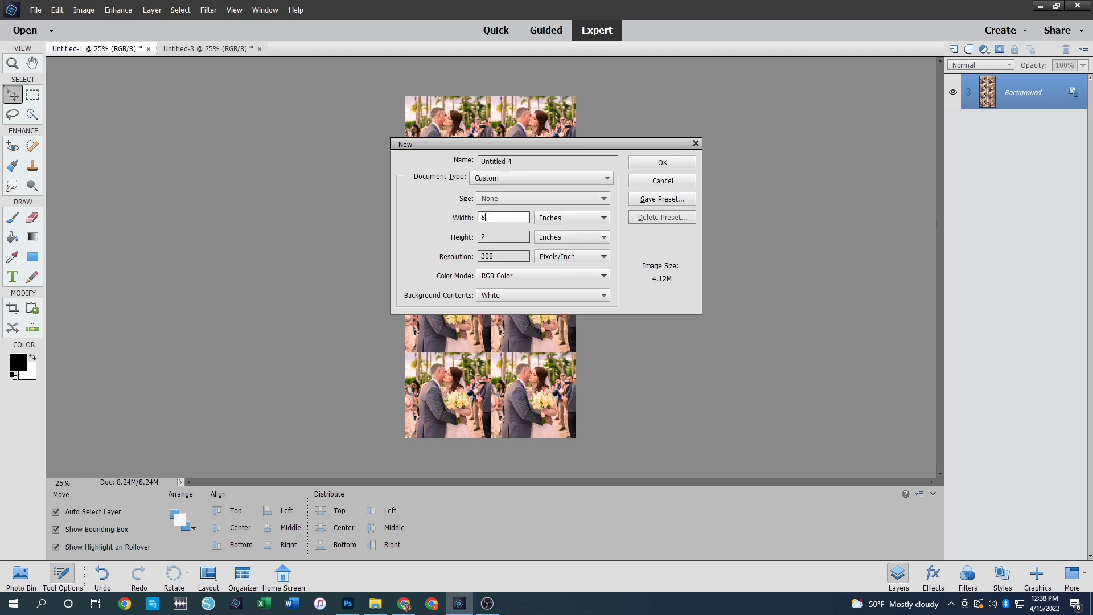
{"action": "key", "text": "Tab"}
{"action": "type", "text": "11"}
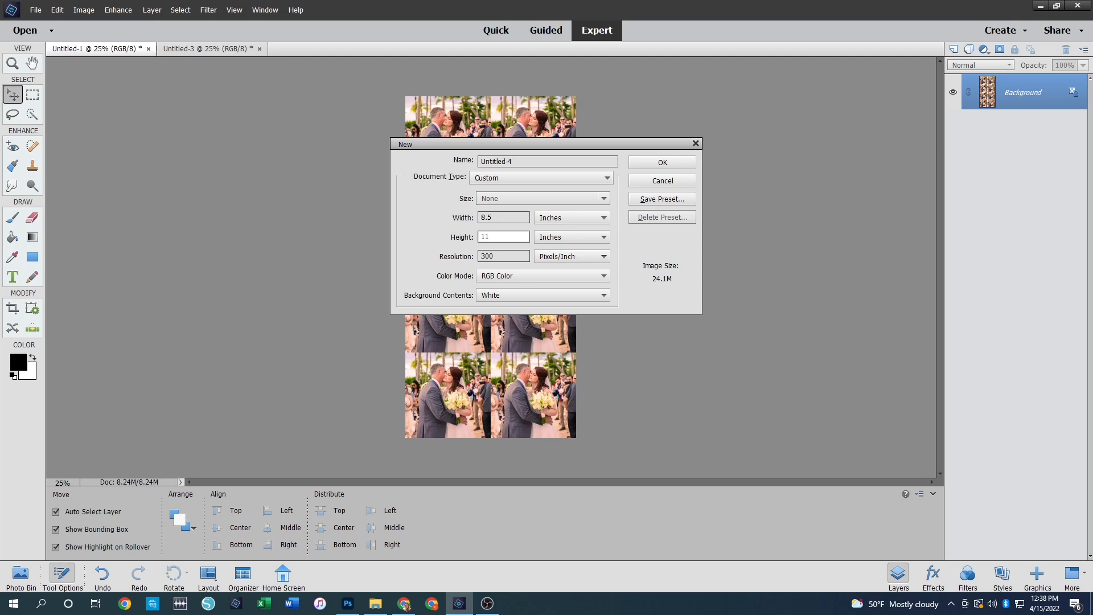
{"action": "key", "text": "Return"}
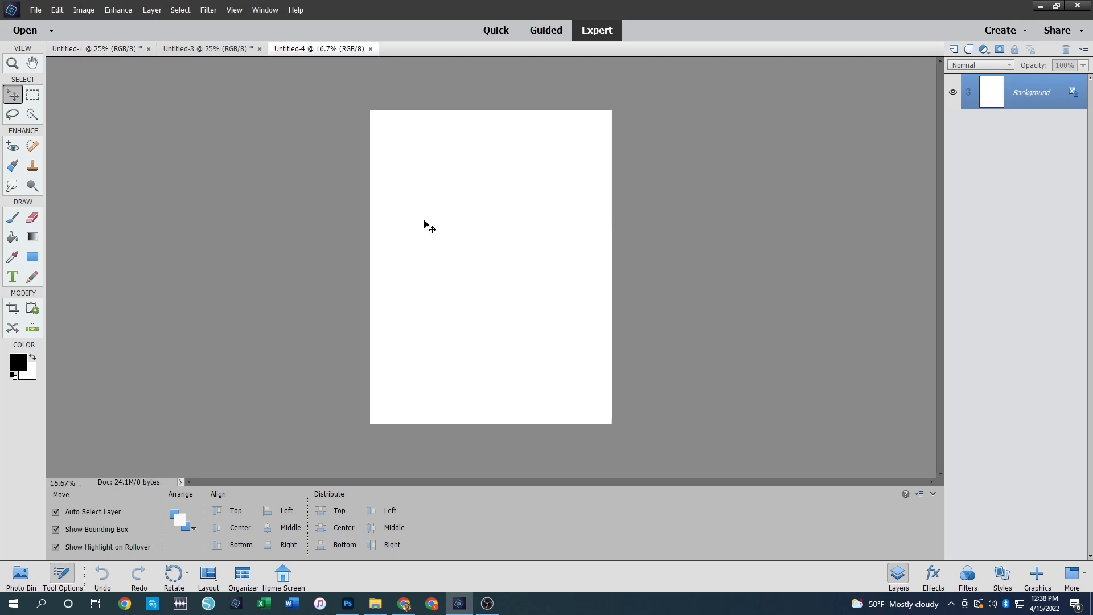
- Copy the merged borderless 4 × 8 in collage onto the new page and align it with the page's upper-left corner
{"action": "left_click", "coordinate": [85, 50]}
{"action": "left_click_drag", "start_coordinate": [499, 297], "coordinate": [490, 255]}
{"action": "left_click_drag", "start_coordinate": [537, 324], "coordinate": [473, 282]}
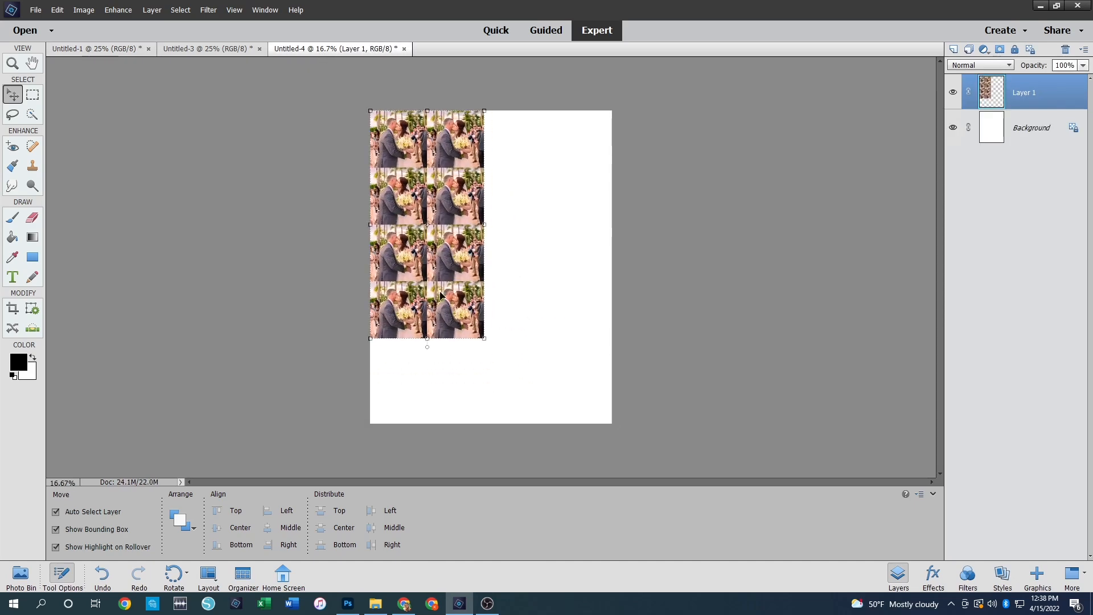
{"action": "left_click", "coordinate": [246, 271]}
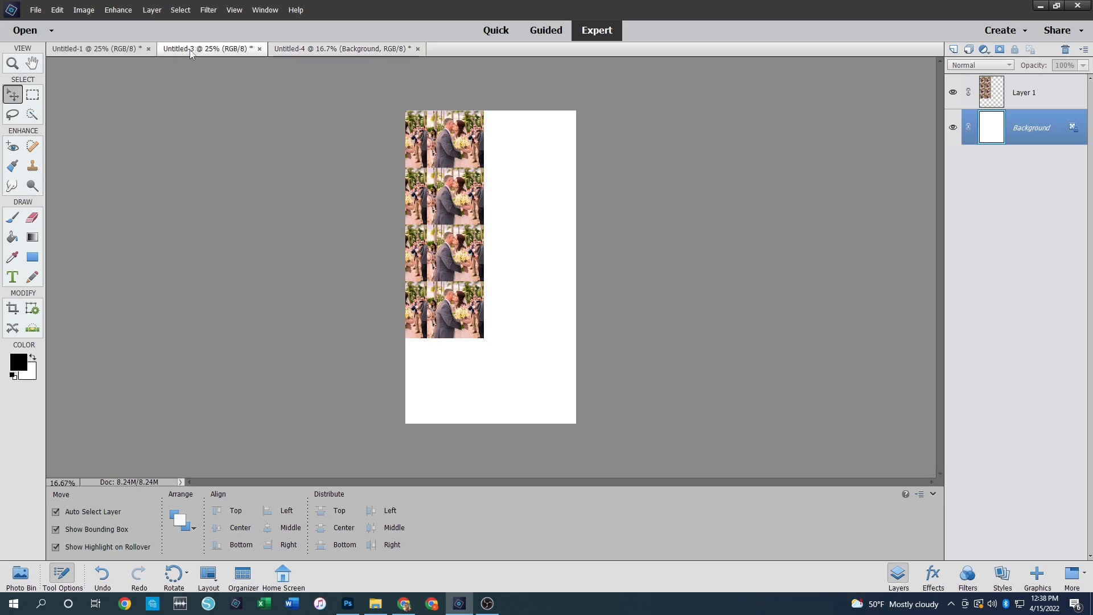
- Copy the white-bordered 4 × 8 in collage onto the 8.5 × 11 in page and place it directly right of the borderless one
{"action": "left_click", "coordinate": [190, 50]}
{"action": "left_click_drag", "start_coordinate": [299, 164], "coordinate": [581, 265]}
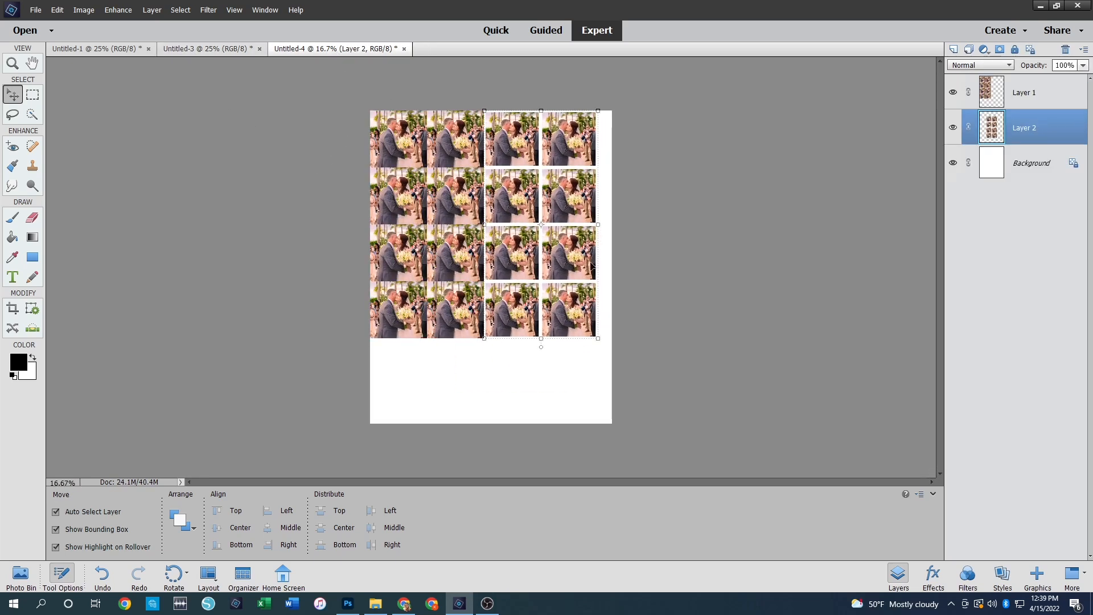
{"action": "left_click", "coordinate": [683, 264]}
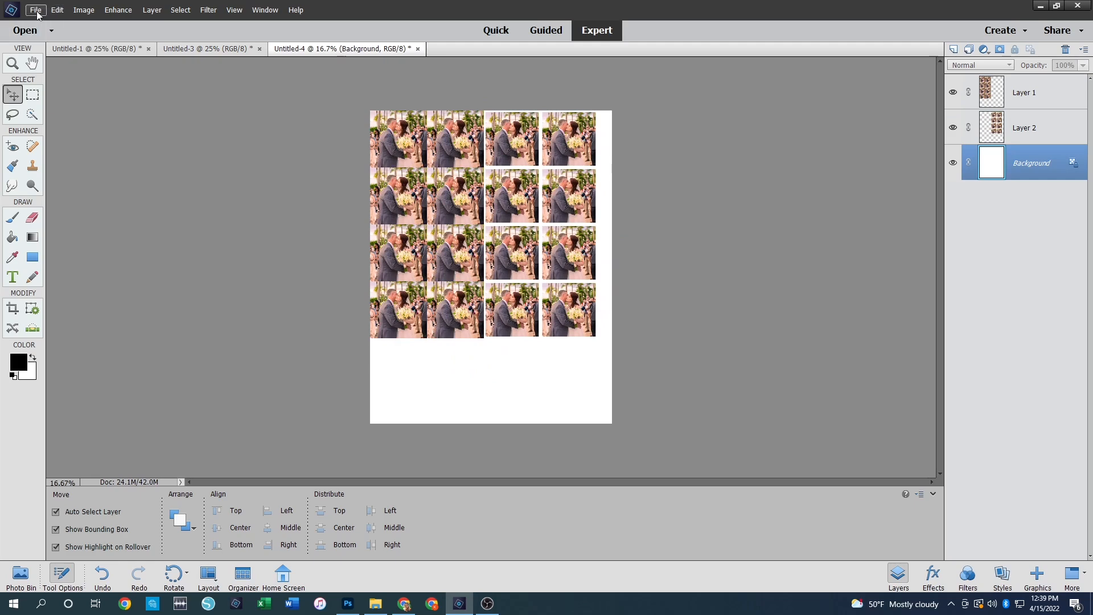
- Open 3x4 Photo Wedding.jpg and paste a copy of it into the 8.5 × 11 in page
{"action": "left_click", "coordinate": [24, 30]}
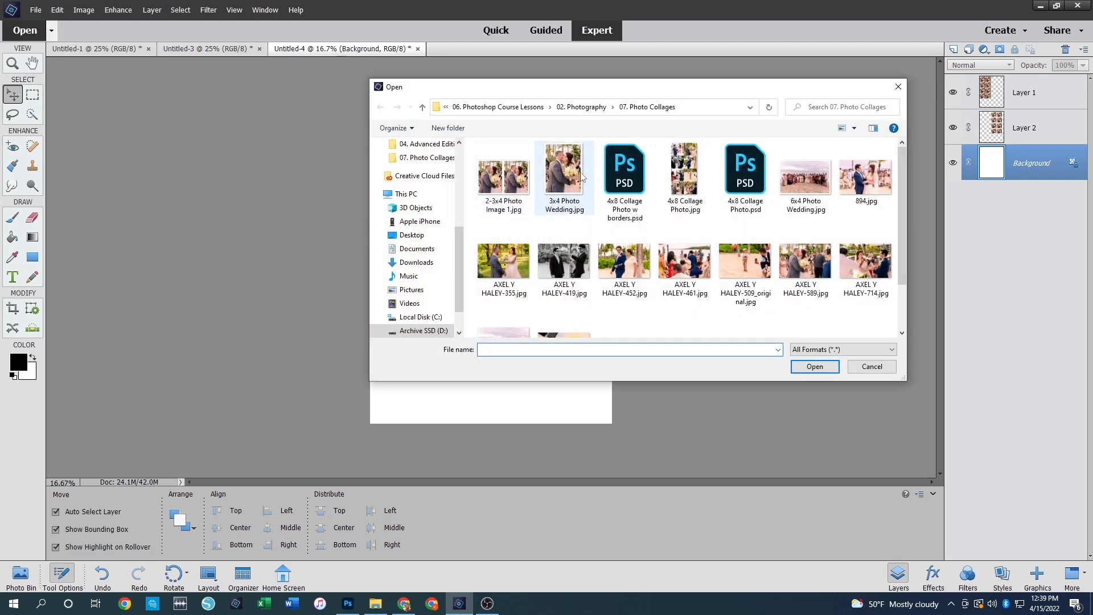
{"action": "double_click", "coordinate": [581, 177]}
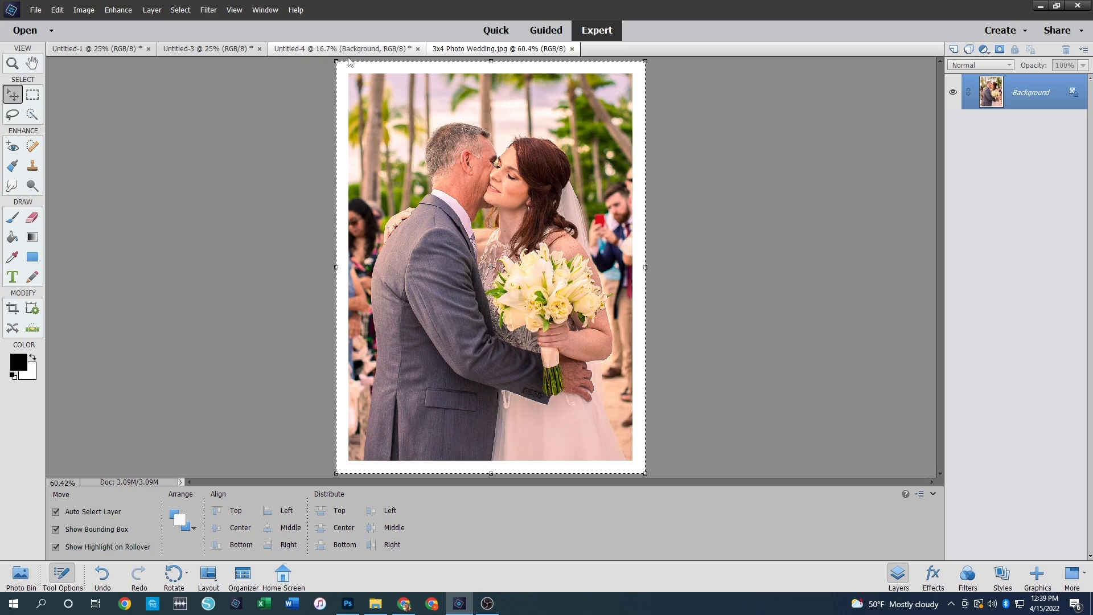
{"action": "left_click", "coordinate": [311, 52]}
{"action": "key", "text": "ctrl+v"}
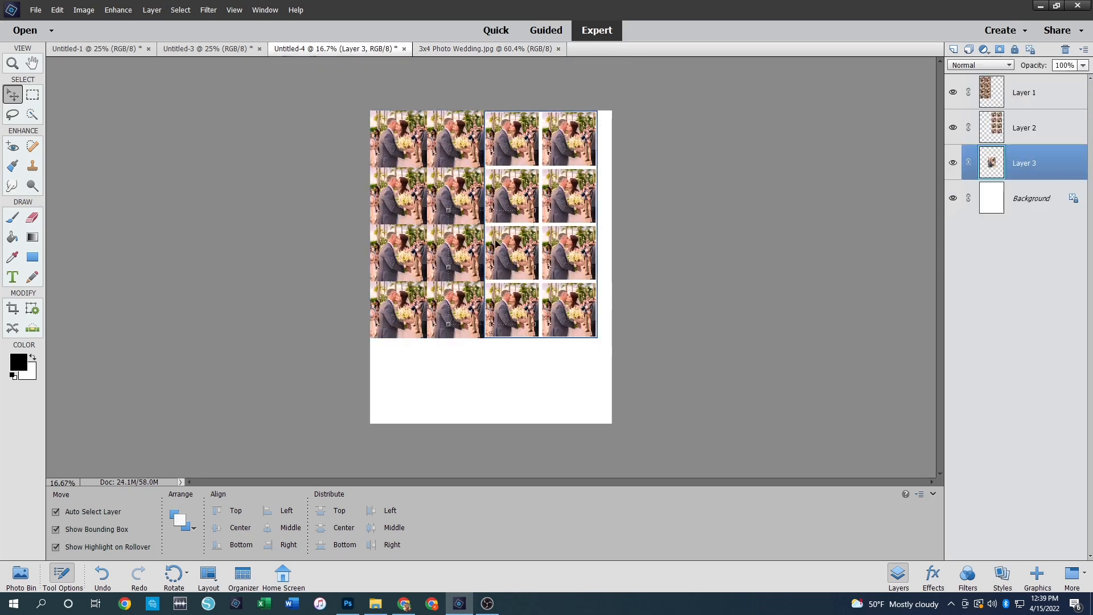
- Delete the photo layer hidden beneath the collages, paste the photo again above them, and move it to the page's lower edge
{"action": "key", "text": "Delete"}
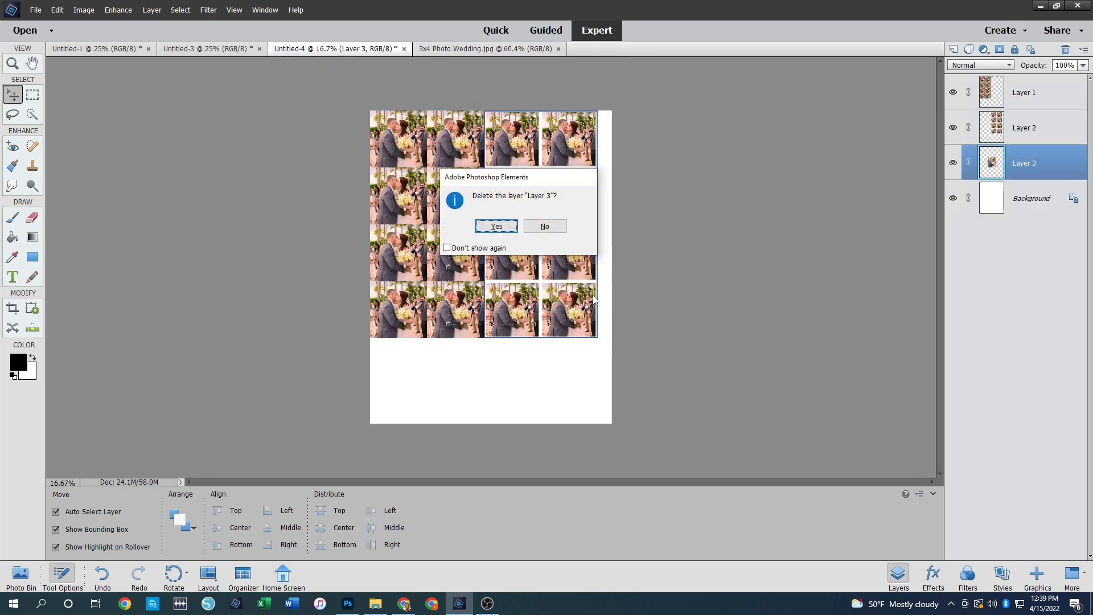
{"action": "left_click", "coordinate": [490, 229]}
{"action": "left_click", "coordinate": [1028, 107]}
{"action": "key", "text": "ctrl+v"}
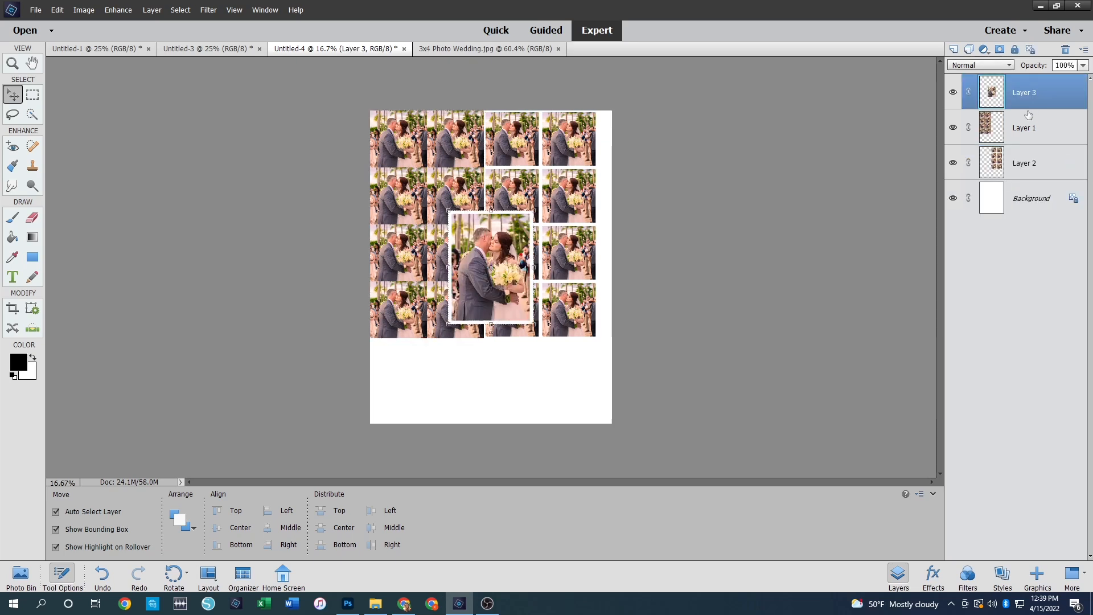
{"action": "left_click_drag", "start_coordinate": [494, 249], "coordinate": [473, 349]}
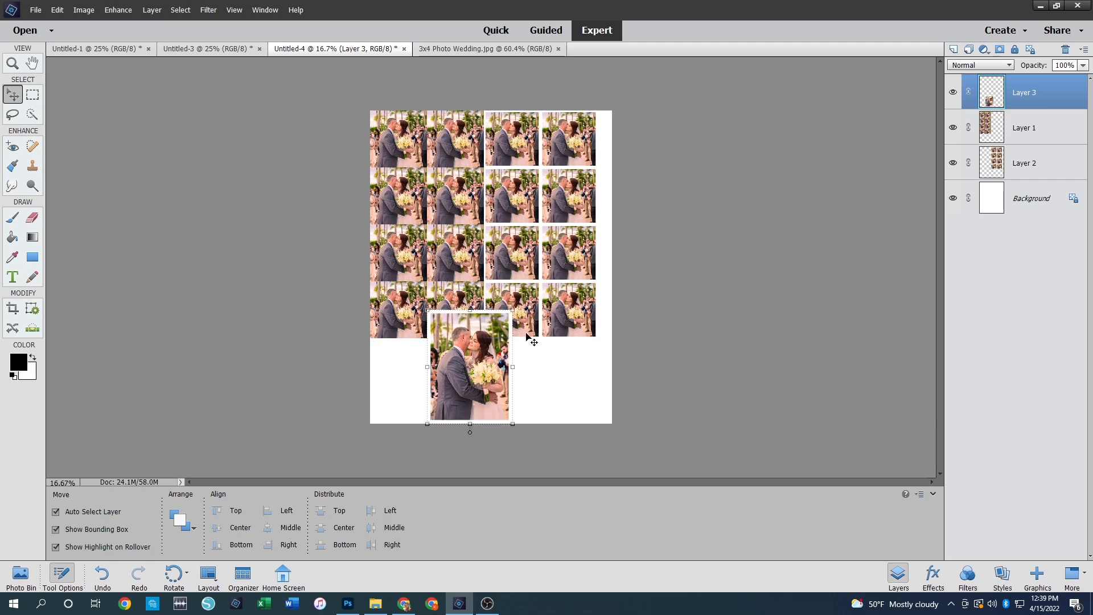
- Rotate the pasted 3 × 4 photo 90 degrees with Free Transform and fit it into the page's lower-left corner
{"action": "left_click", "coordinate": [84, 12]}
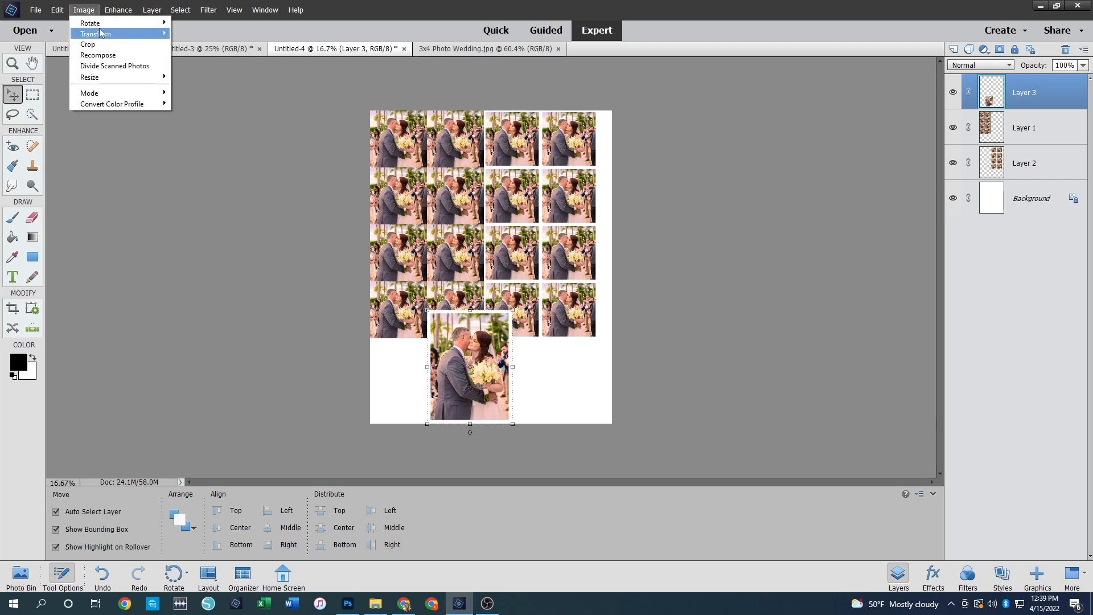
{"action": "mouse_move", "coordinate": [105, 36]}
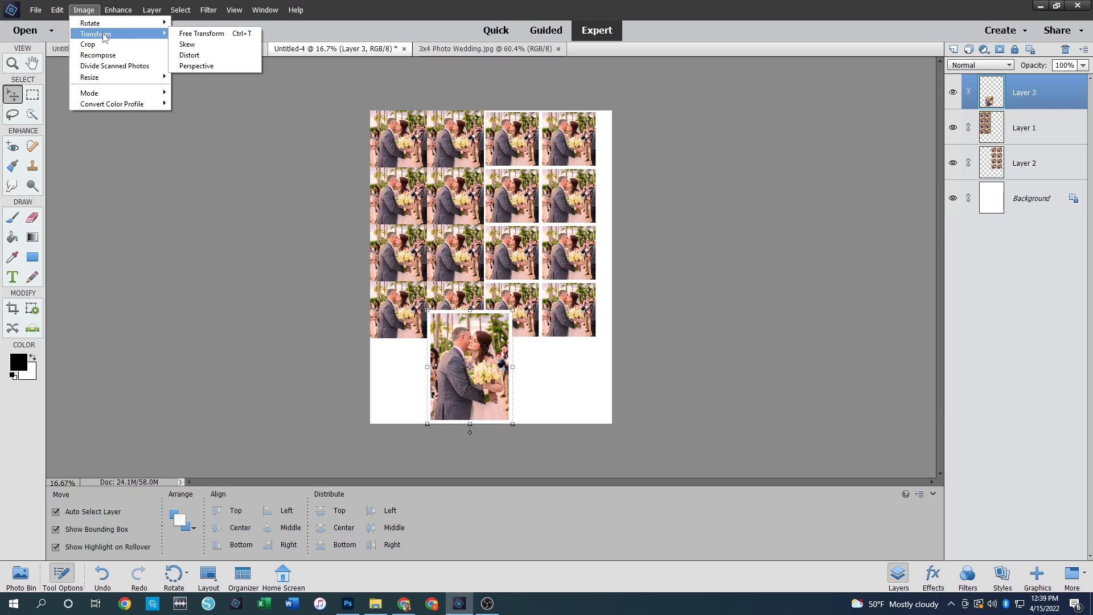
{"action": "mouse_move", "coordinate": [59, 12]}
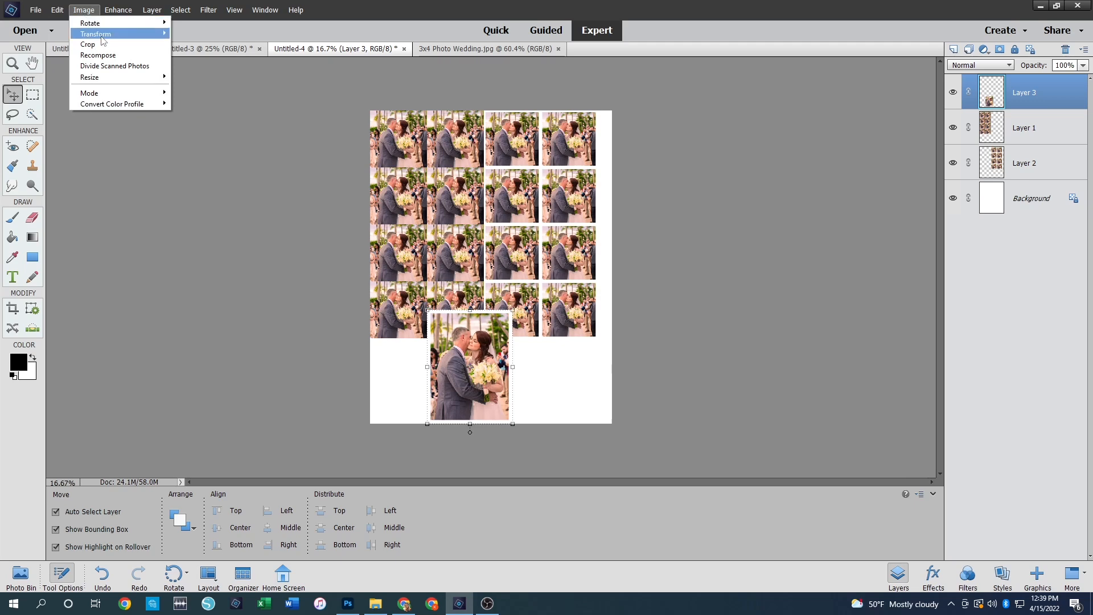
{"action": "left_click", "coordinate": [211, 34]}
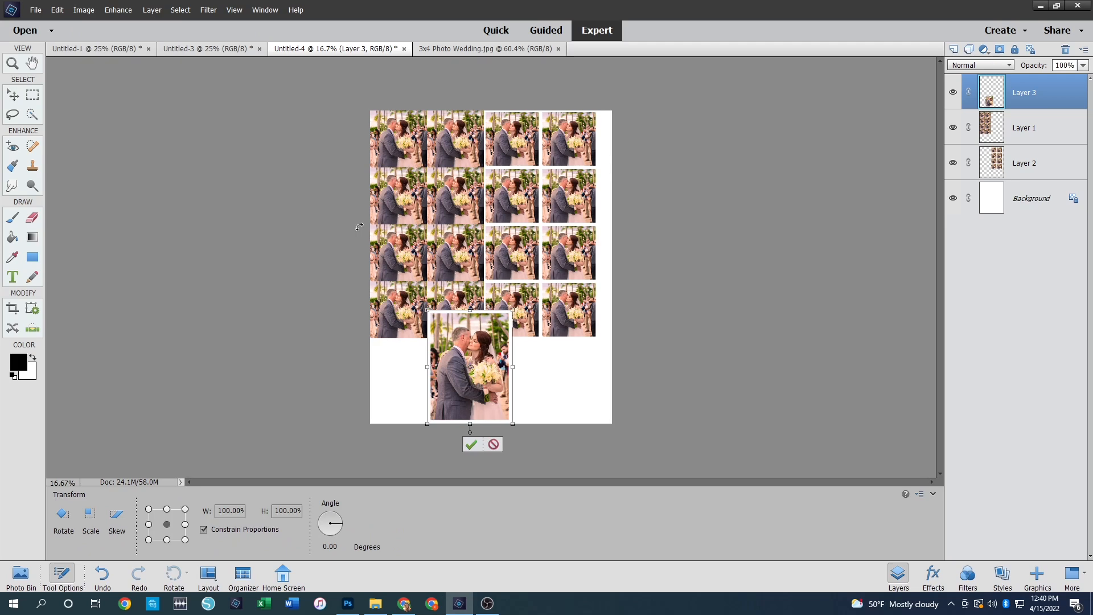
{"action": "left_click", "coordinate": [333, 547]}
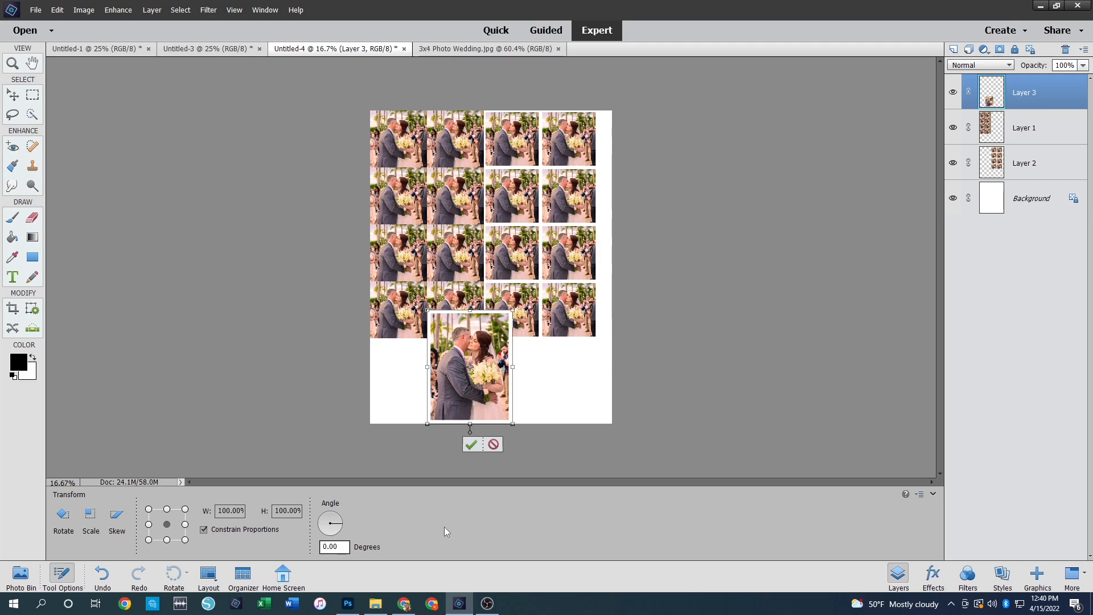
{"action": "type", "text": "9"}
{"action": "key", "text": "Return"}
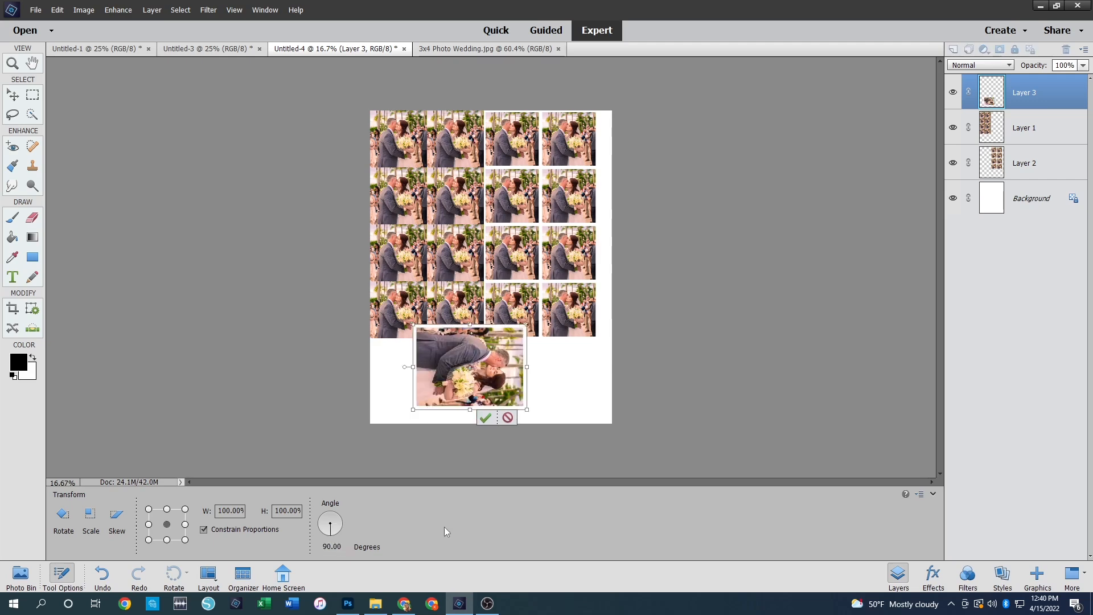
{"action": "left_click_drag", "start_coordinate": [502, 348], "coordinate": [459, 363]}
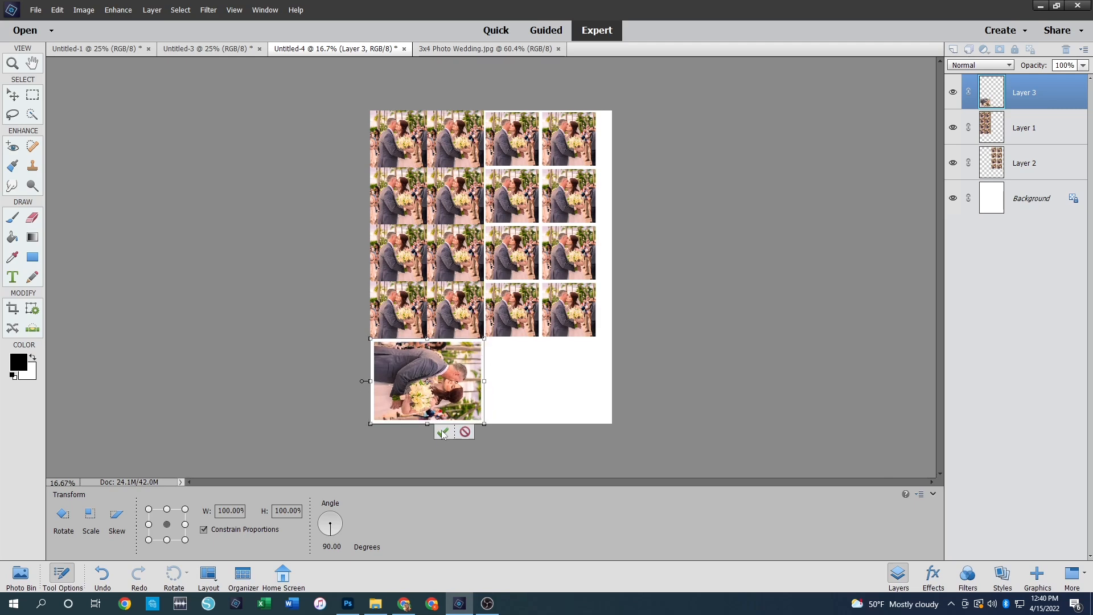
{"action": "left_click", "coordinate": [443, 433]}
{"action": "left_click", "coordinate": [705, 360]}
- Paste a second 3 × 4 photo, rotate it 90 degrees, and place it beside the first, below the bordered collage
{"action": "left_click", "coordinate": [410, 378]}
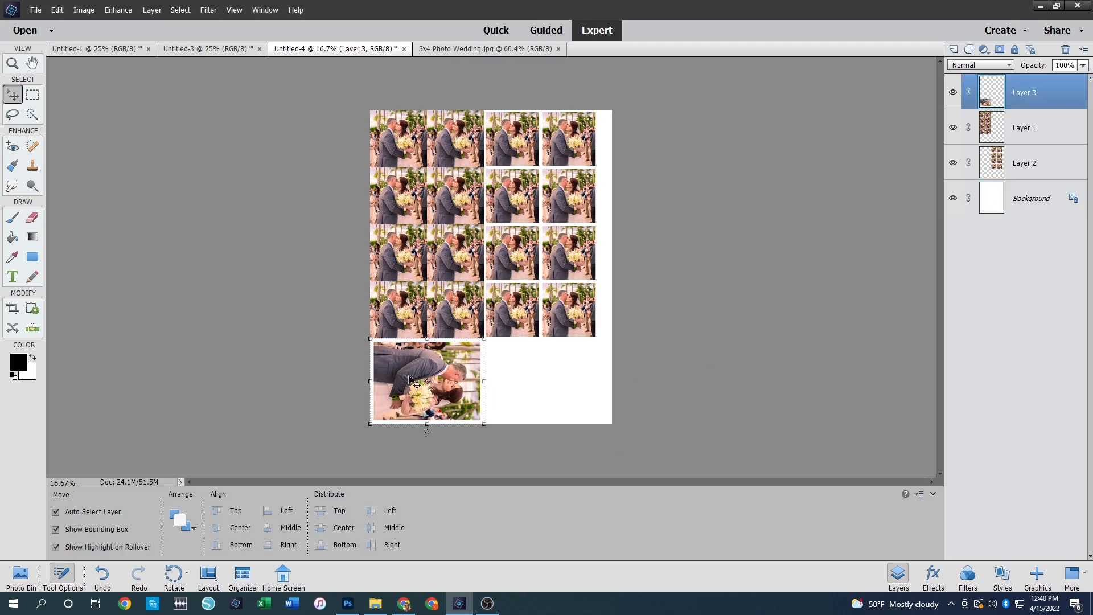
{"action": "key", "text": "ctrl+v"}
{"action": "left_click_drag", "start_coordinate": [507, 255], "coordinate": [557, 329]}
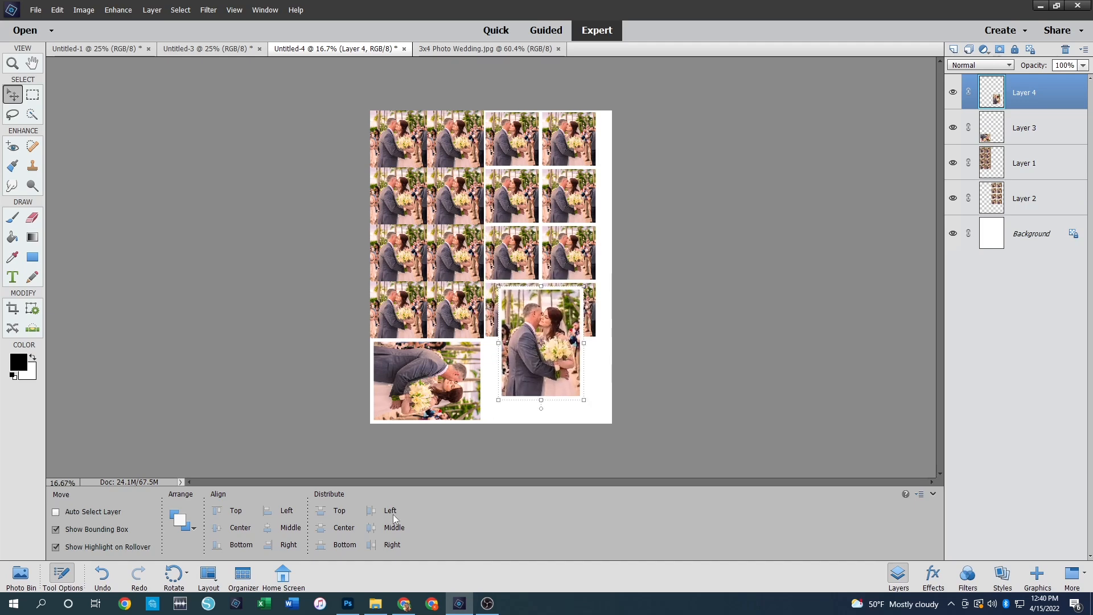
{"action": "key", "text": "ctrl+t"}
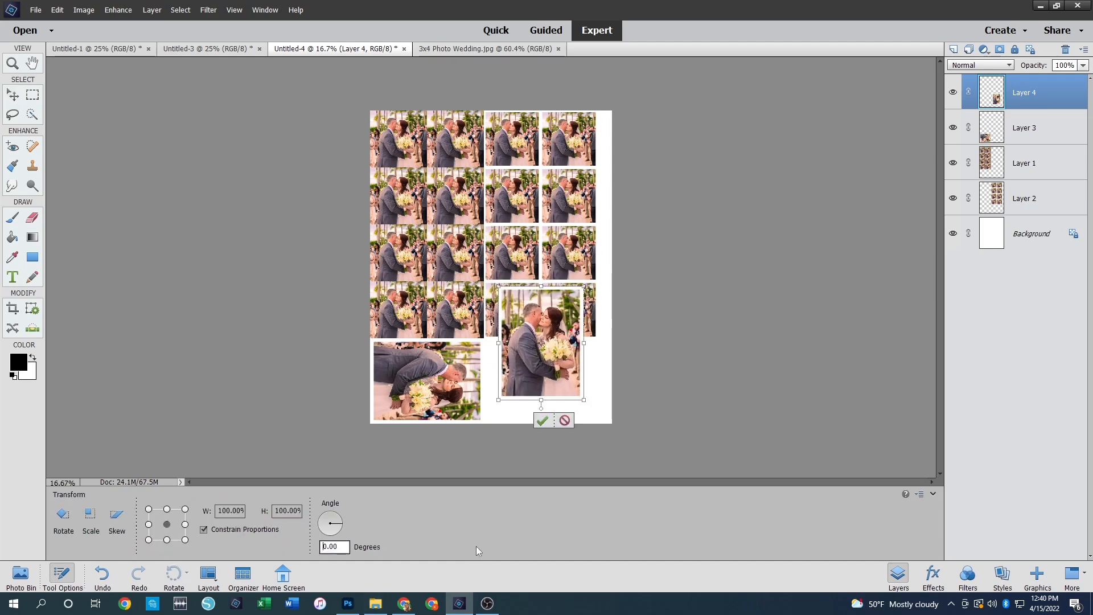
{"action": "type", "text": "9"}
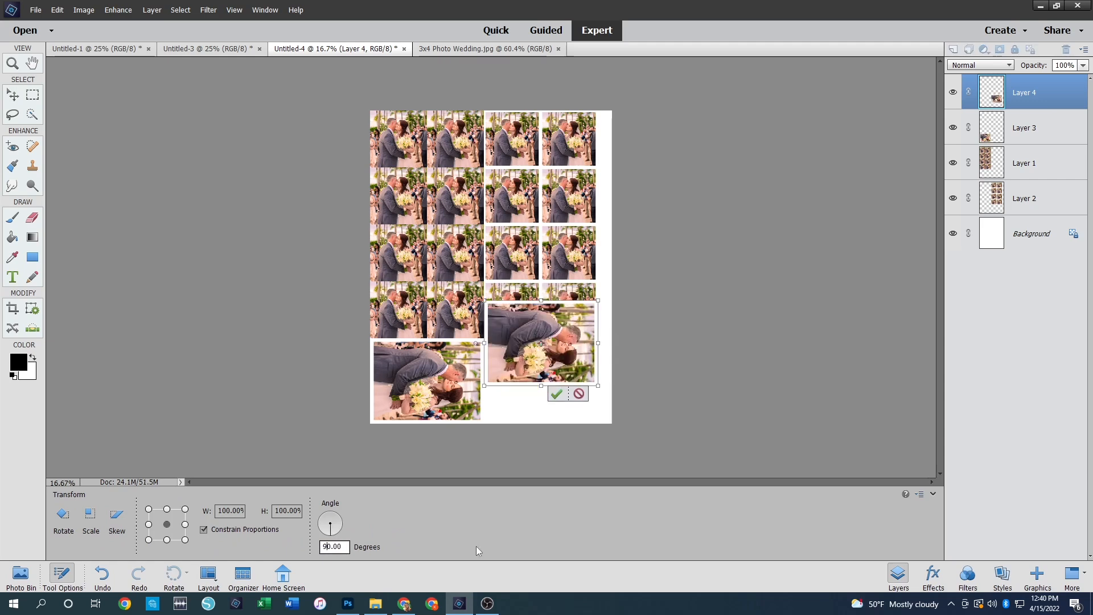
{"action": "key", "text": "Return"}
{"action": "key", "text": "Return"}
{"action": "mouse_move", "coordinate": [569, 353]}
{"action": "left_mouse_down"}
{"action": "mouse_move", "coordinate": [583, 365]}
{"action": "mouse_move", "coordinate": [556, 350]}
{"action": "mouse_move", "coordinate": [583, 362]}
{"action": "mouse_move", "coordinate": [562, 365]}
{"action": "left_mouse_up"}
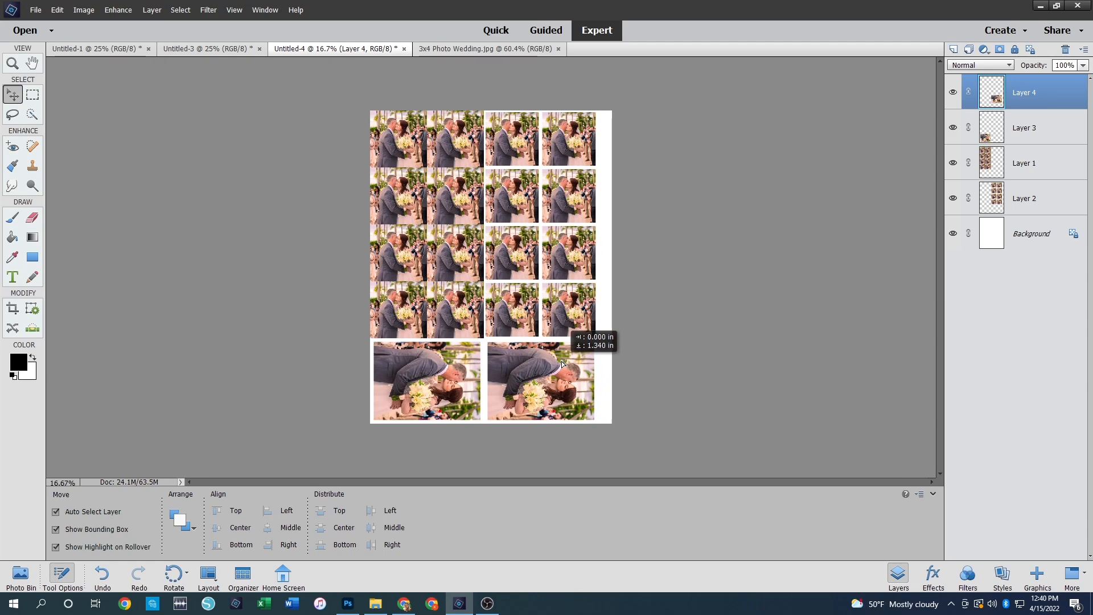
{"action": "left_click", "coordinate": [733, 329]}
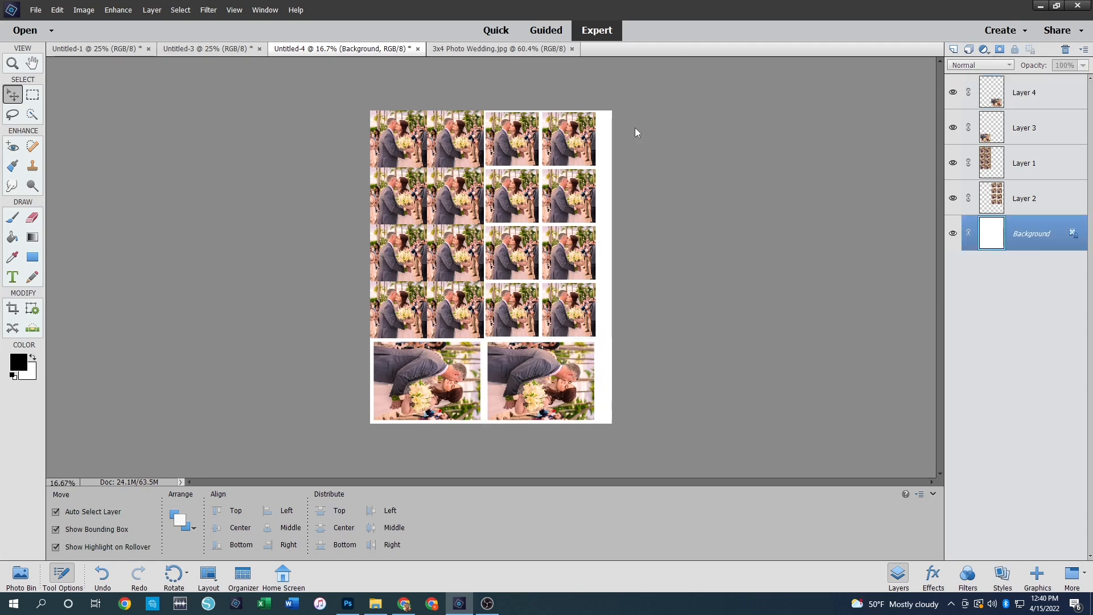